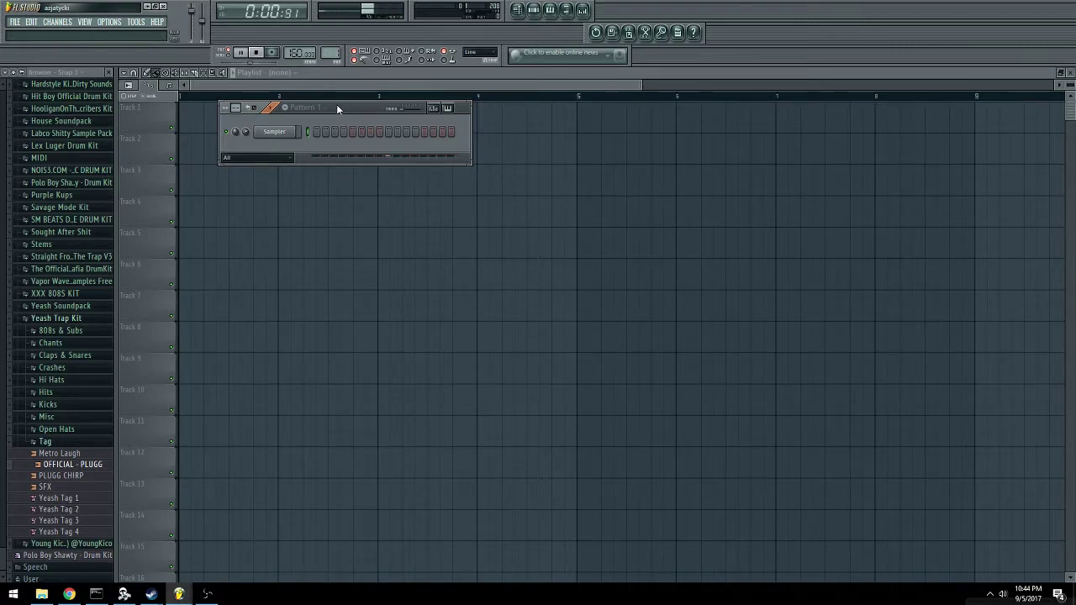
Replace the Sampler channel with Nexus and load the 808 Mafia Piano 1 preset from the 808 Mafia category.
{"action": "left_click_drag", "start_coordinate": [336, 104], "coordinate": [337, 100]}
{"action": "left_click", "coordinate": [250, 53]}
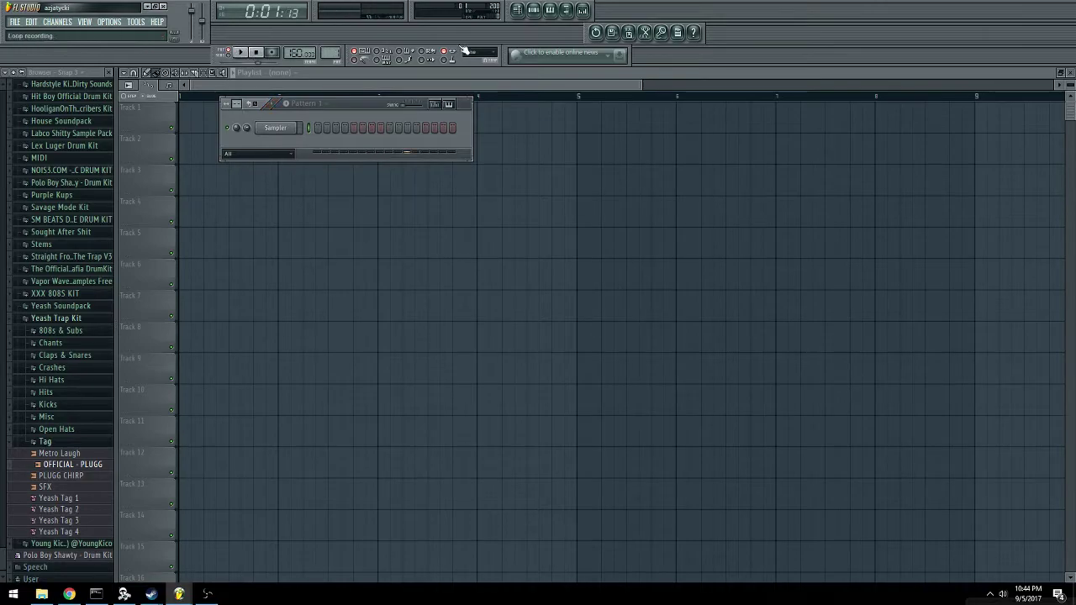
{"action": "right_click", "coordinate": [288, 131]}
{"action": "mouse_move", "coordinate": [309, 173]}
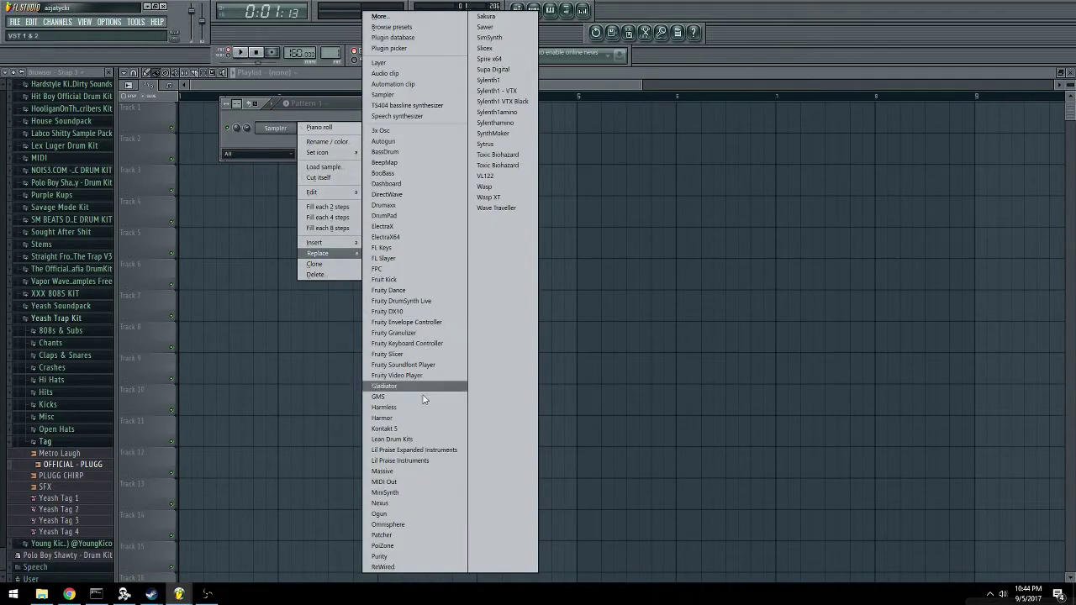
{"action": "left_click", "coordinate": [397, 503]}
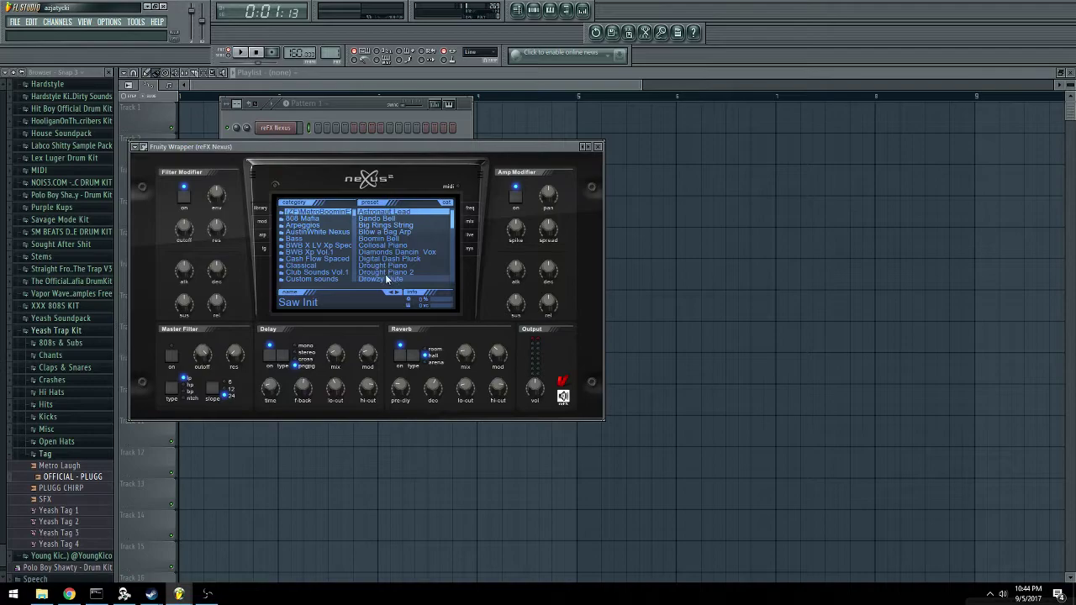
{"action": "left_click", "coordinate": [318, 220]}
{"action": "left_click", "coordinate": [391, 258]}
Open the Nexus channel's piano roll and place a D5, F5 and A5 chord at the start of bar 1.
{"action": "right_click", "coordinate": [283, 130]}
{"action": "left_click", "coordinate": [319, 127]}
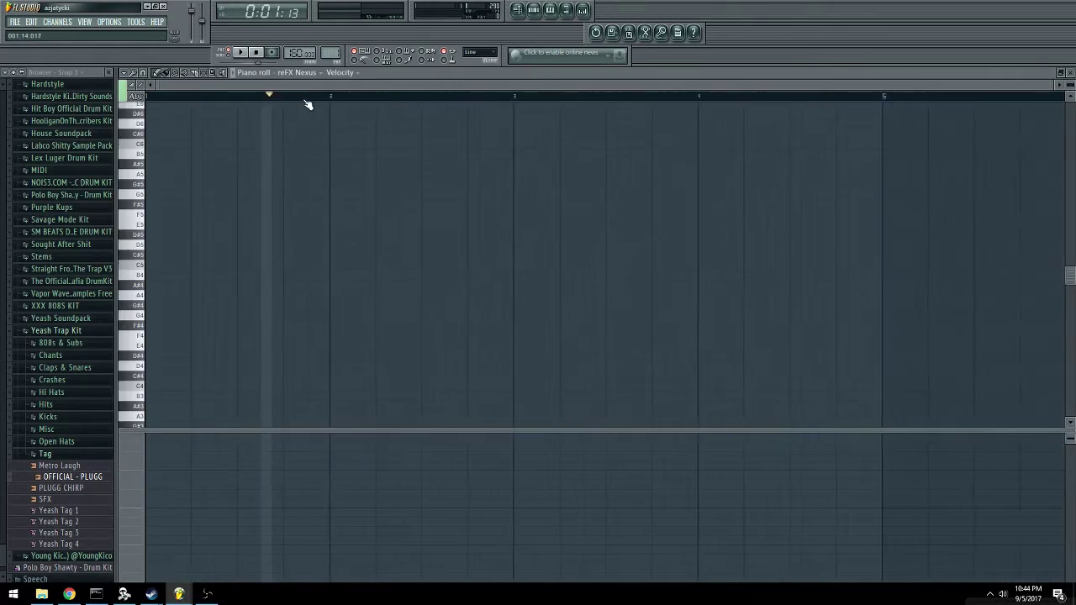
{"action": "left_click", "coordinate": [146, 175]}
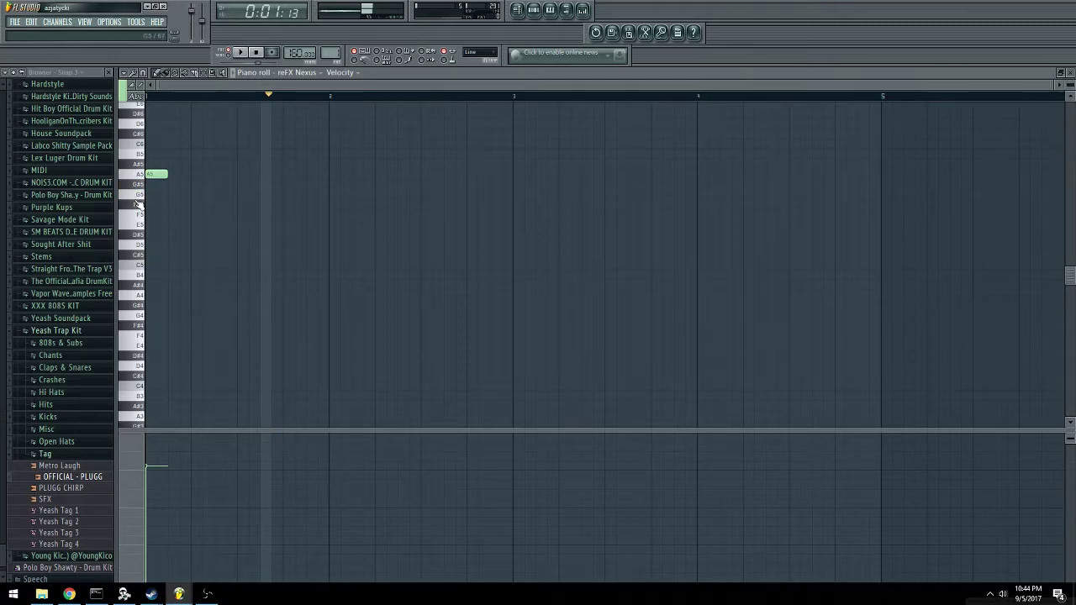
{"action": "left_click", "coordinate": [147, 225]}
{"action": "key", "text": "space"}
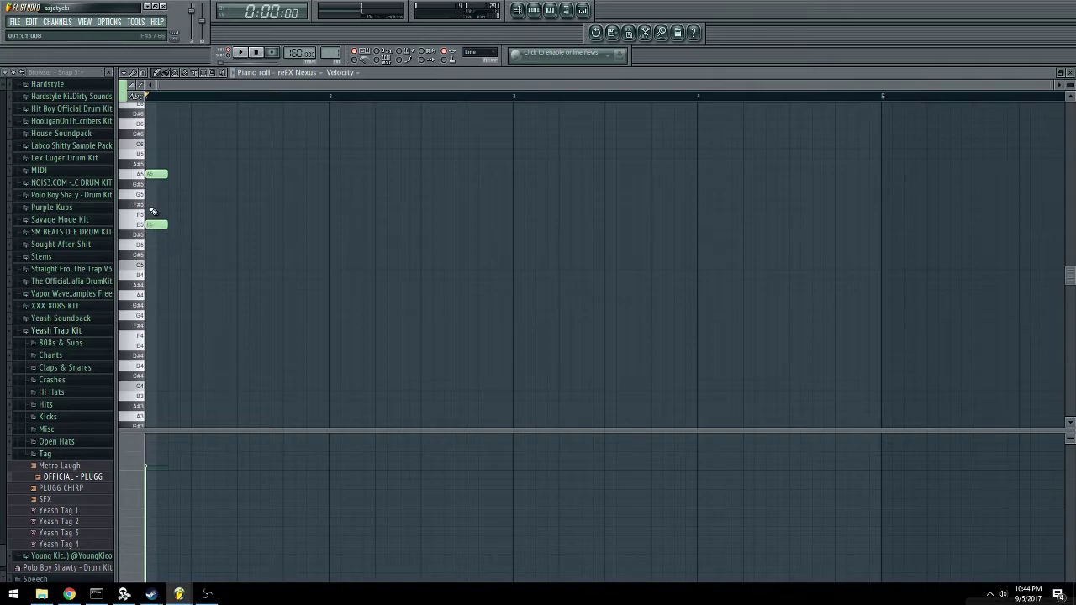
{"action": "left_click_drag", "start_coordinate": [149, 219], "coordinate": [147, 208]}
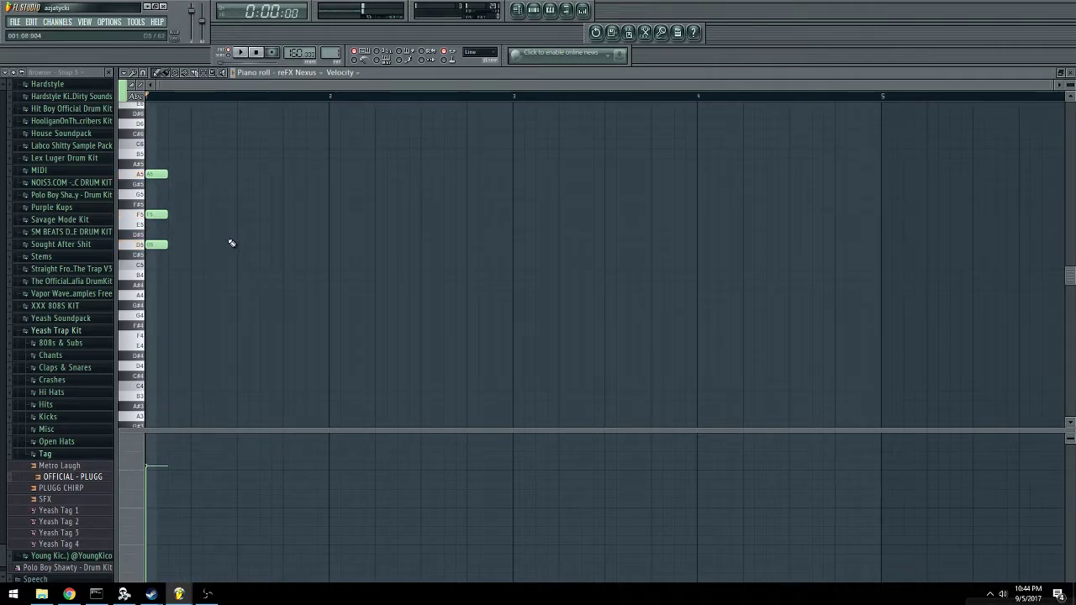
{"action": "left_click", "coordinate": [238, 174]}
{"action": "left_click", "coordinate": [237, 213]}
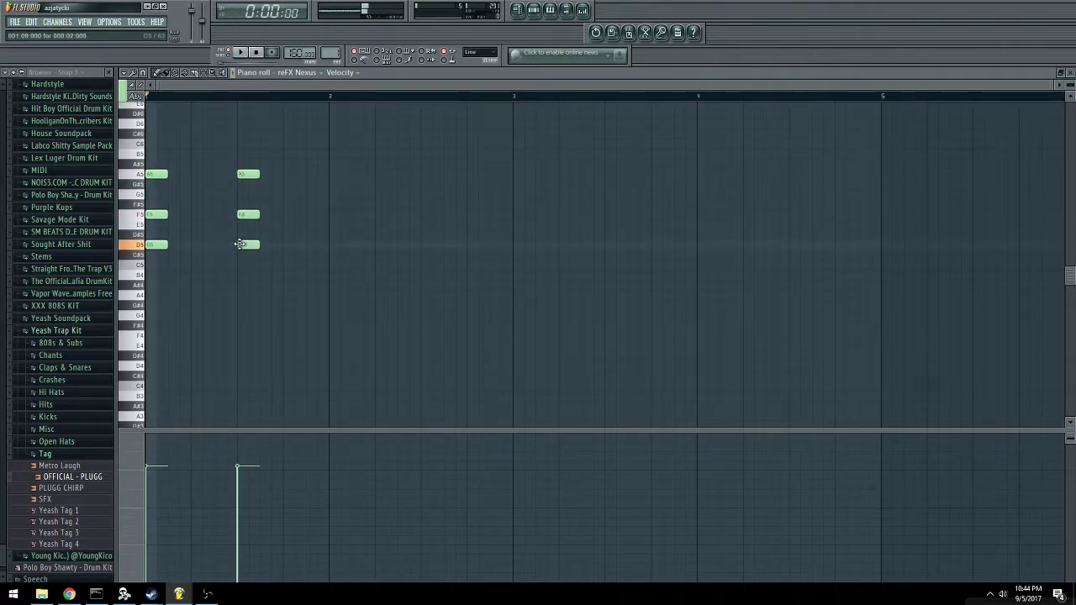
{"action": "key", "text": "space"}
{"action": "key", "text": "space"}
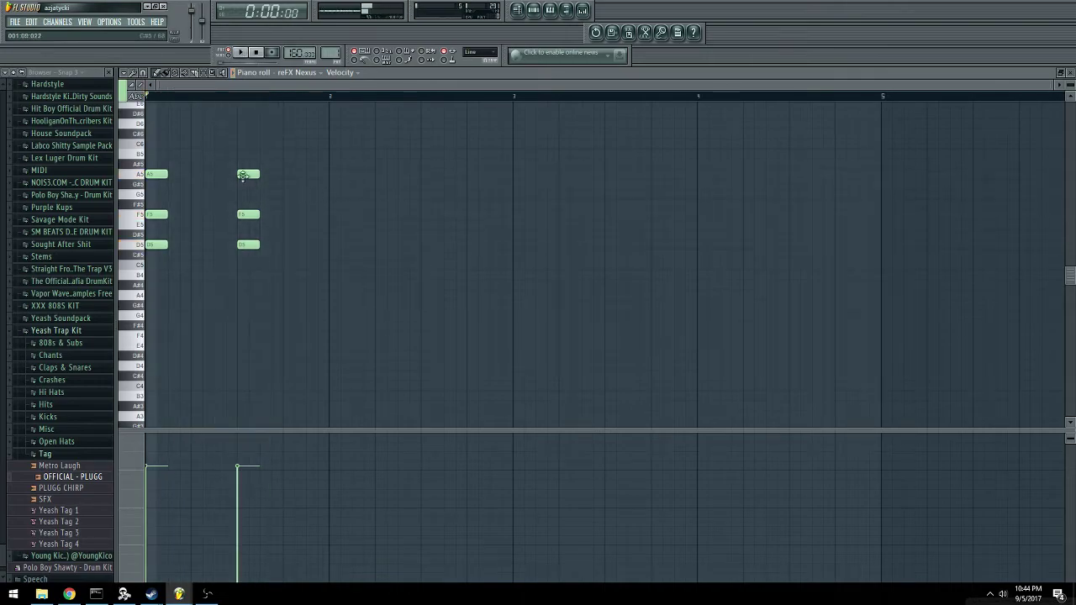
{"action": "right_click", "coordinate": [250, 175]}
{"action": "right_click", "coordinate": [248, 215]}
{"action": "right_click", "coordinate": [248, 244]}
{"action": "left_click", "coordinate": [262, 174]}
{"action": "right_click", "coordinate": [271, 177]}
Repeat the D5, F5 and A5 chord at steps 7 and 13 of bar 1.
{"action": "left_click", "coordinate": [216, 174]}
{"action": "left_click", "coordinate": [216, 215]}
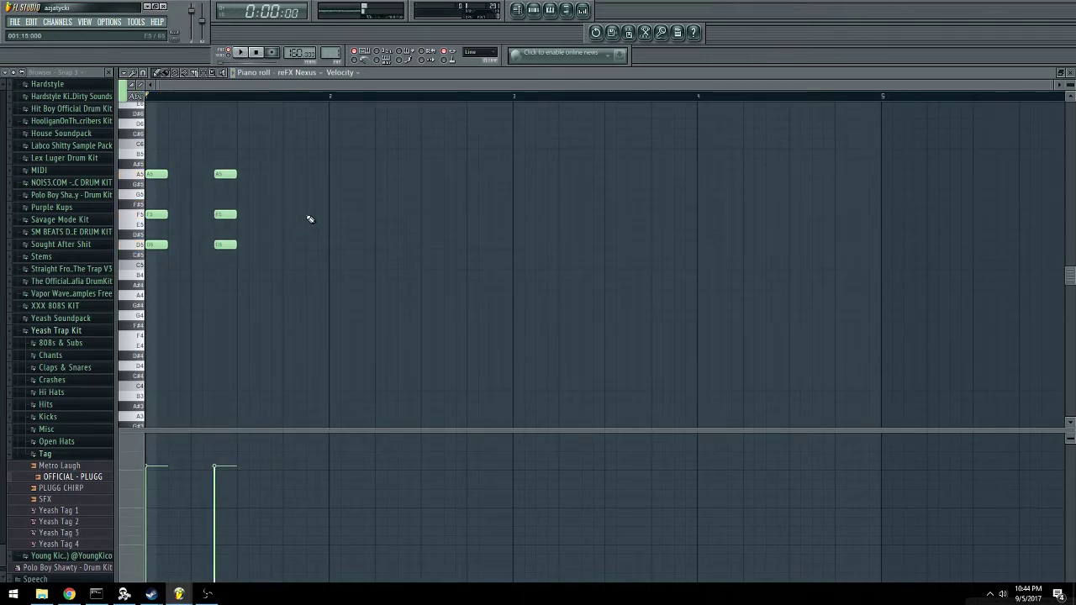
{"action": "key", "text": "space"}
{"action": "left_click", "coordinate": [284, 175]}
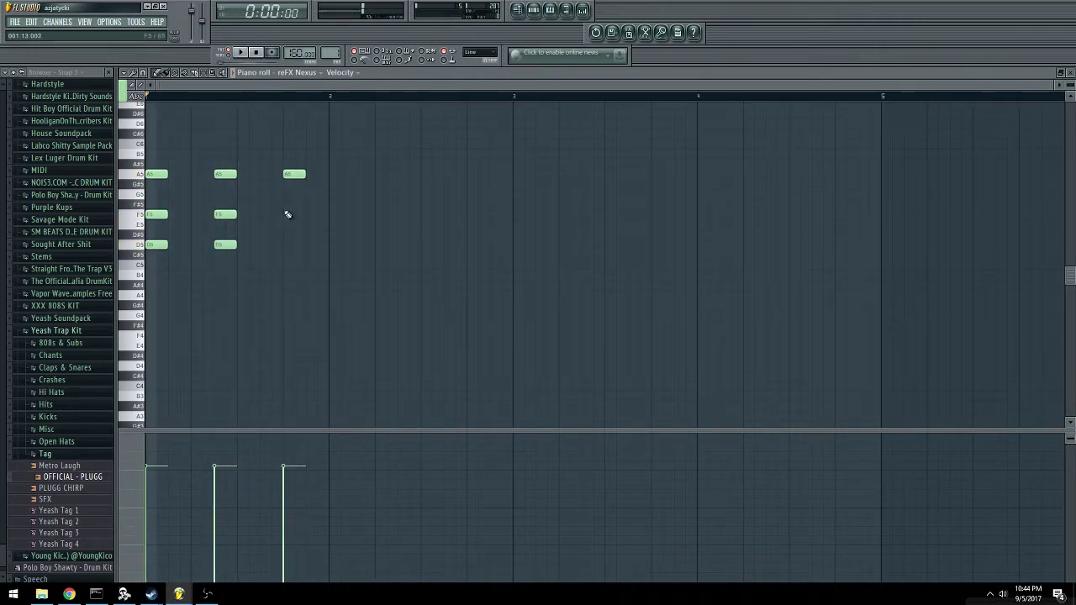
{"action": "left_click_drag", "start_coordinate": [286, 254], "coordinate": [286, 245]}
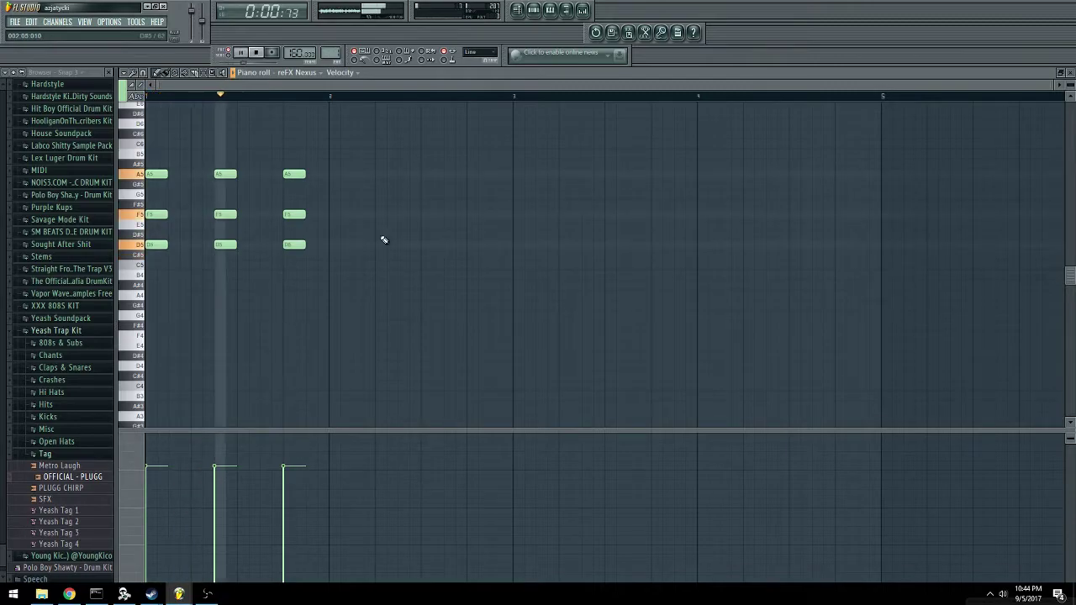
Place a chord of A5, C6 and E6 at the start of bar 2 and play the pattern.
{"action": "scroll", "coordinate": [378, 232], "scroll_direction": "up", "scroll_amount": 3}
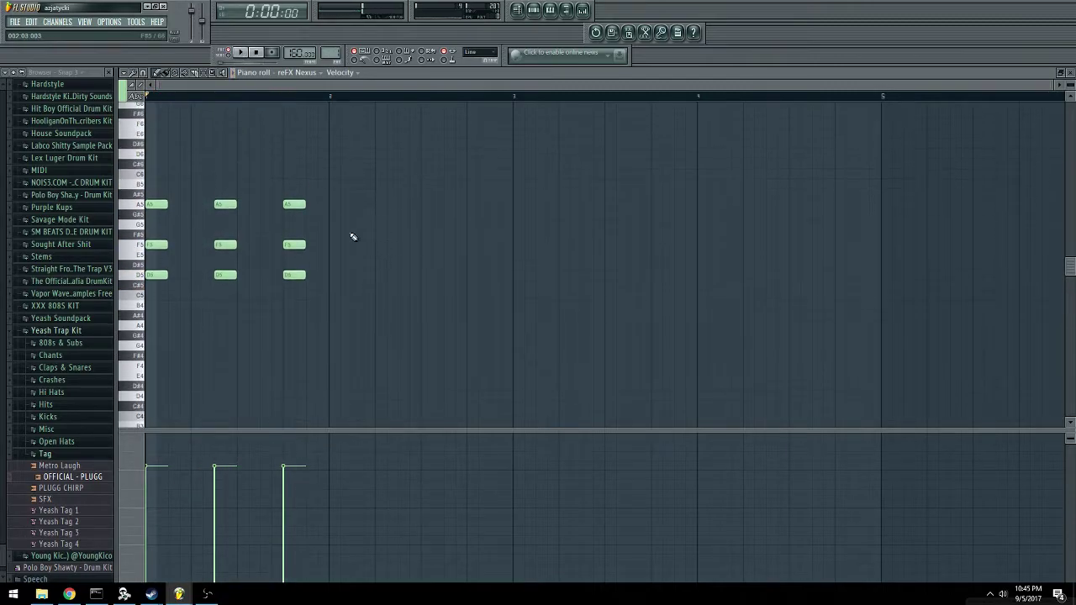
{"action": "left_click", "coordinate": [334, 205]}
{"action": "scroll", "coordinate": [353, 203], "scroll_direction": "up", "scroll_amount": 3}
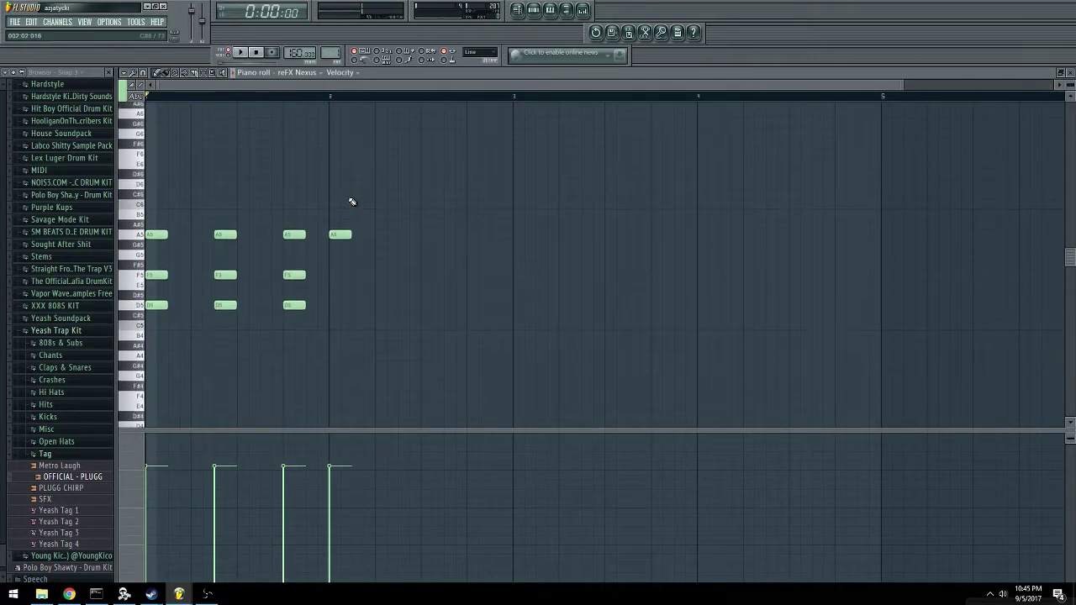
{"action": "left_click_drag", "start_coordinate": [340, 198], "coordinate": [330, 206]}
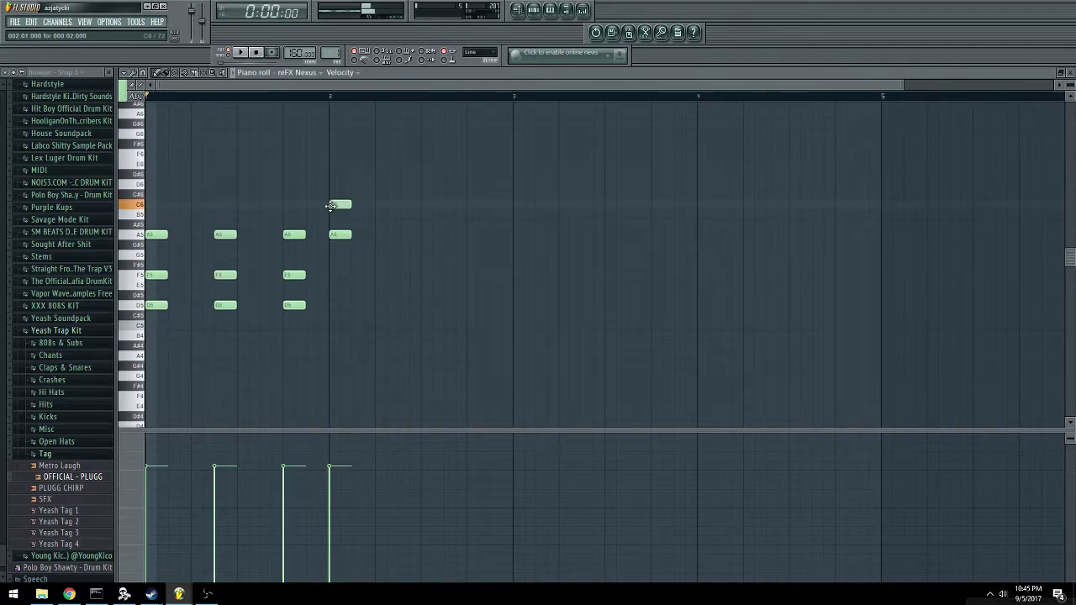
{"action": "scroll", "coordinate": [339, 190], "scroll_direction": "up", "scroll_amount": 3}
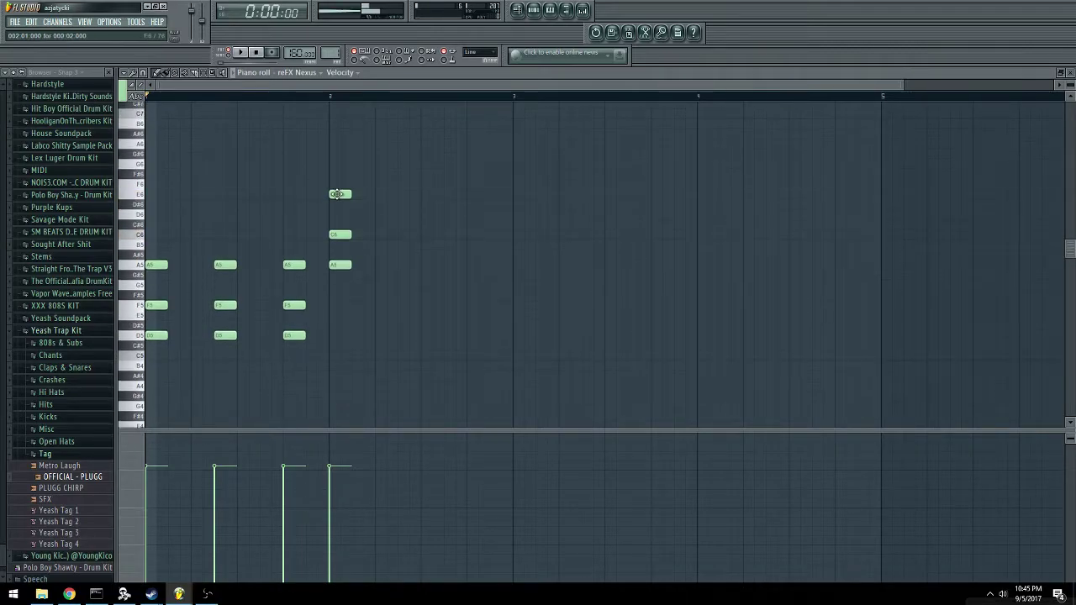
{"action": "key", "text": "space"}
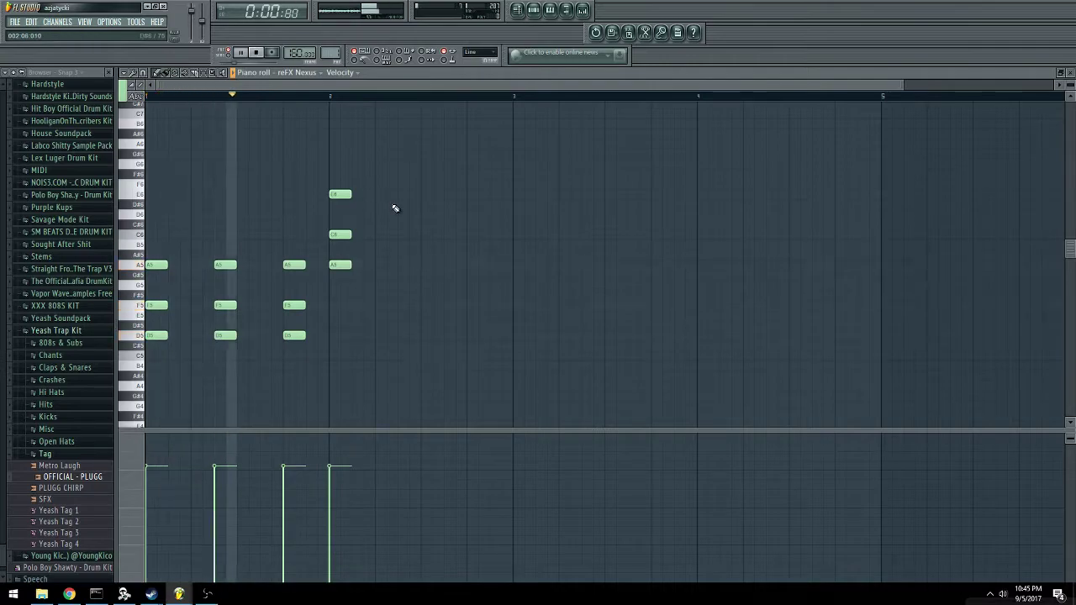
{"action": "key", "text": "space"}
Repeat the A5, C6 and E6 chord at steps 7 and 13 of bar 2.
{"action": "left_click", "coordinate": [385, 195]}
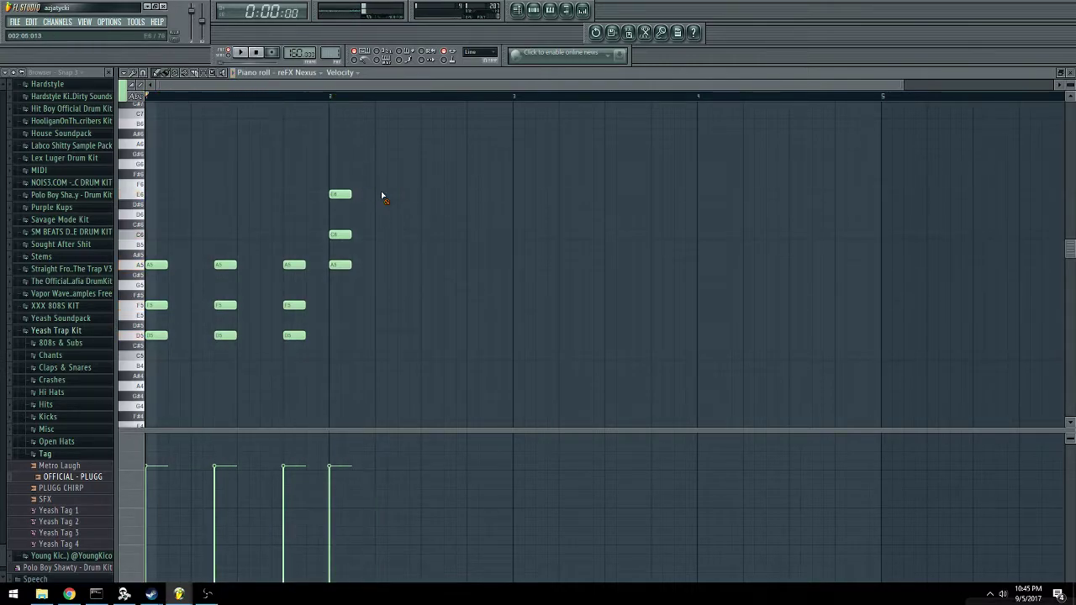
{"action": "left_click", "coordinate": [401, 232]}
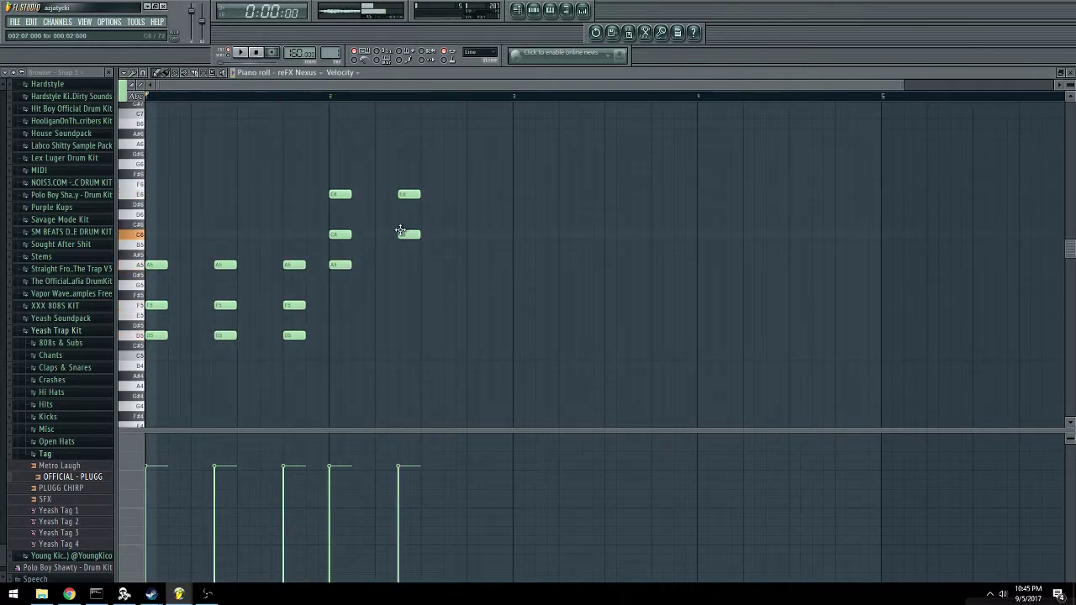
{"action": "key", "text": "space"}
{"action": "left_click", "coordinate": [470, 195]}
{"action": "left_click", "coordinate": [470, 233]}
{"action": "left_click", "coordinate": [471, 265]}
{"action": "key", "text": "space"}
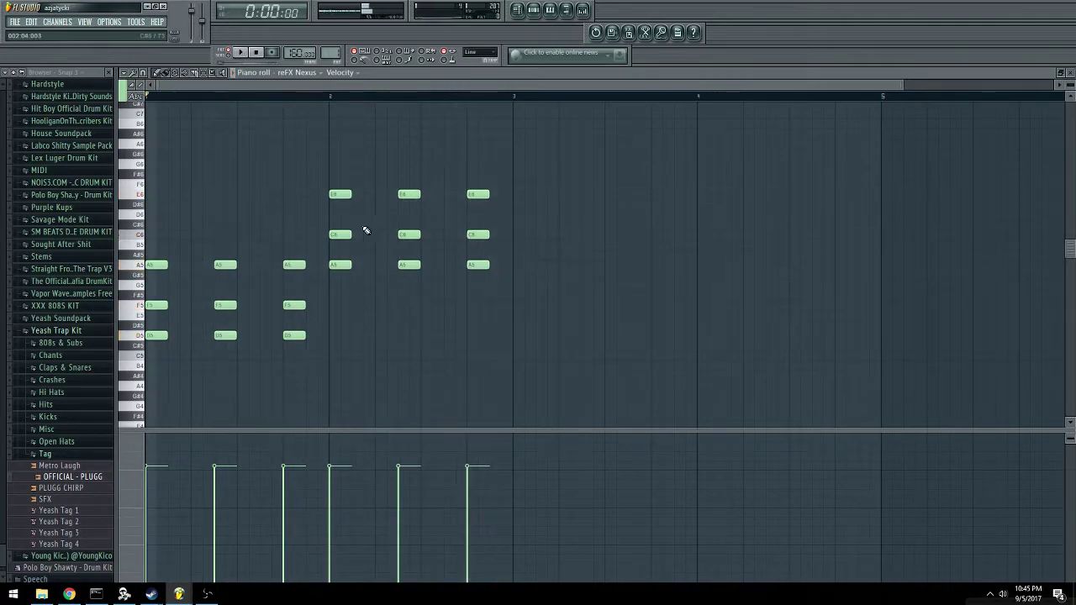
Shift every chord after the first one later so the second chord starts at step 13 of bar 1.
{"action": "left_click_drag", "start_coordinate": [233, 180], "coordinate": [496, 344]}
{"action": "left_click_drag", "start_coordinate": [224, 268], "coordinate": [269, 270]}
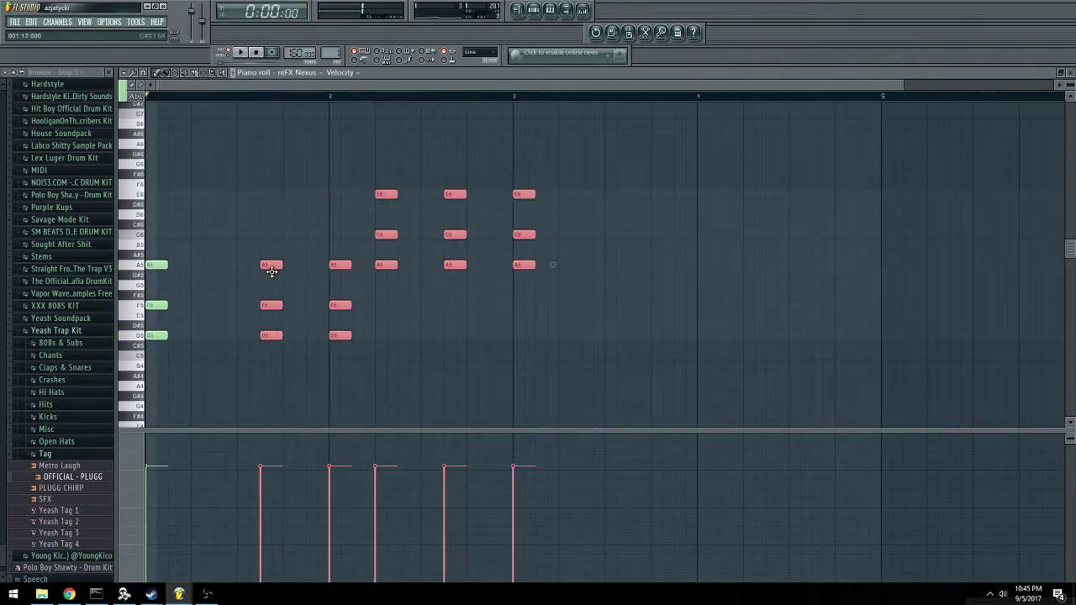
{"action": "key", "text": "space"}
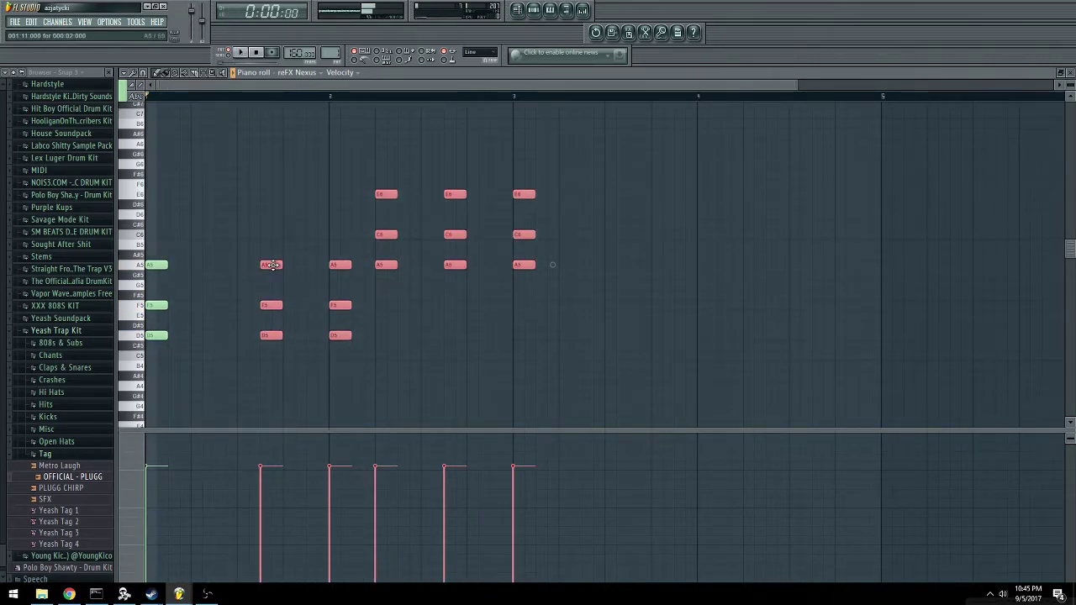
{"action": "left_click_drag", "start_coordinate": [273, 265], "coordinate": [296, 265]}
{"action": "left_click", "coordinate": [348, 233]}
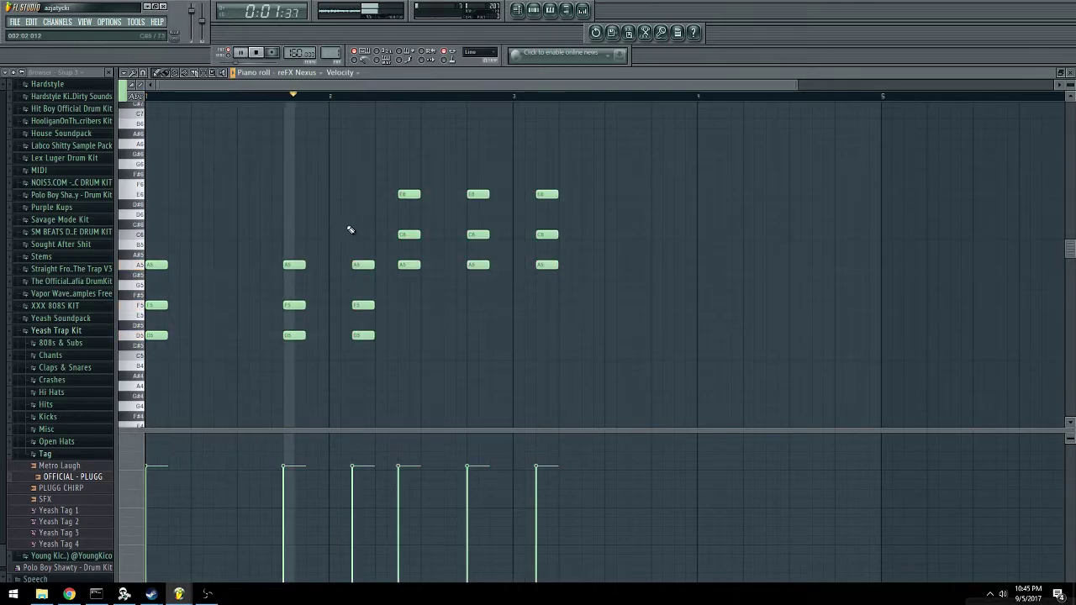
Shift the third chord and all following chords later so the third starts at step 9 of bar 2.
{"action": "left_click_drag", "start_coordinate": [352, 188], "coordinate": [750, 424]}
{"action": "left_click_drag", "start_coordinate": [366, 266], "coordinate": [436, 268]}
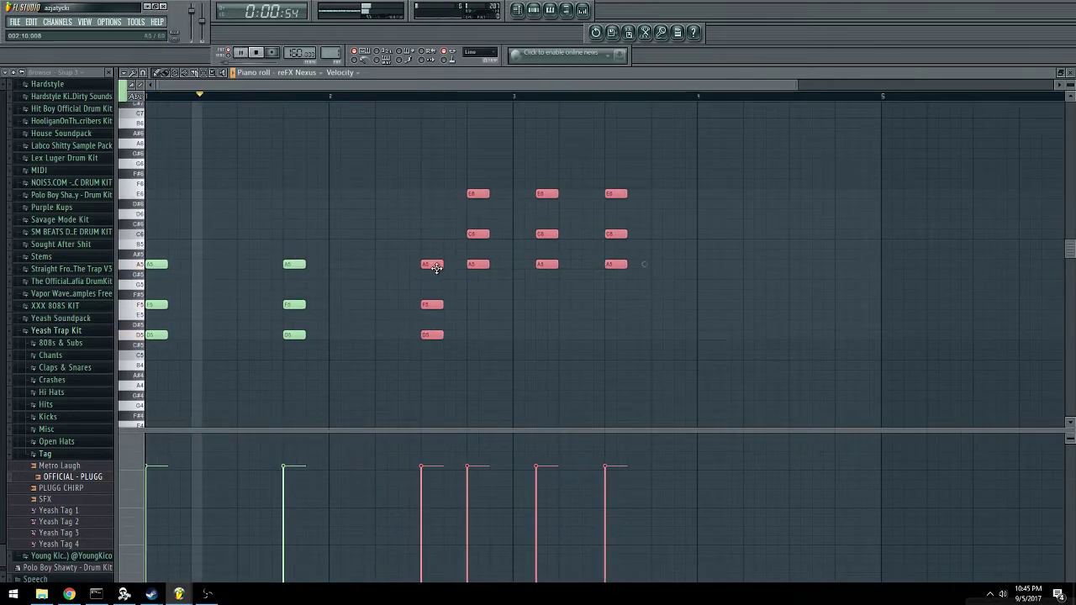
{"action": "left_click", "coordinate": [482, 184]}
{"action": "key", "text": "space"}
Spread the three A5, C6 and E6 chords to bar 3 steps 1 and 13 and bar 4 step 9.
{"action": "left_click_drag", "start_coordinate": [482, 184], "coordinate": [813, 297]}
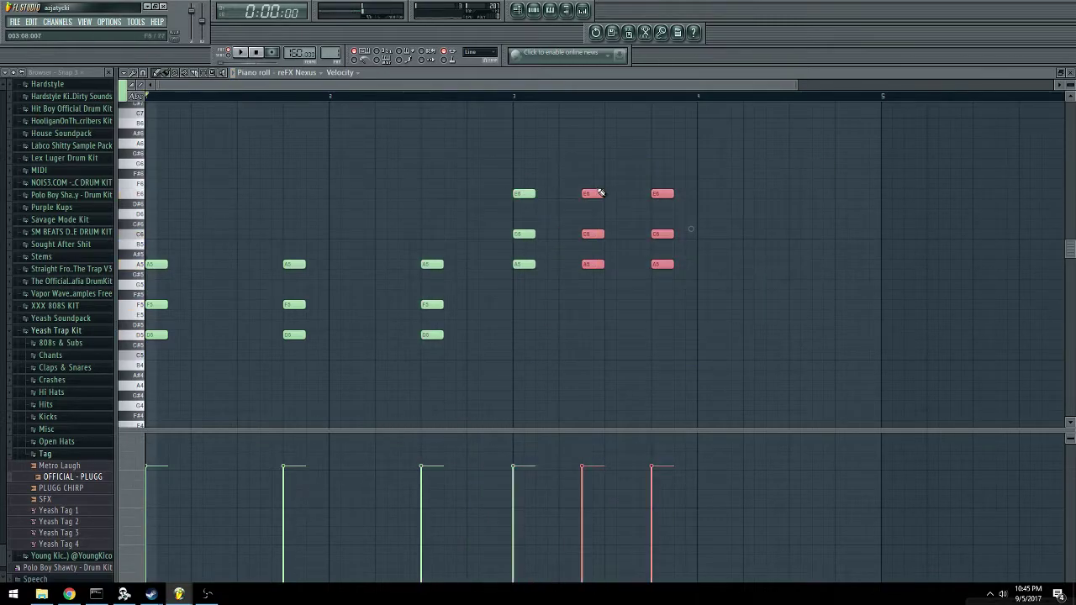
{"action": "key", "text": "space"}
{"action": "left_click_drag", "start_coordinate": [593, 194], "coordinate": [890, 332]}
{"action": "left_click_drag", "start_coordinate": [733, 196], "coordinate": [802, 196]}
{"action": "key", "text": "ctrl+d"}
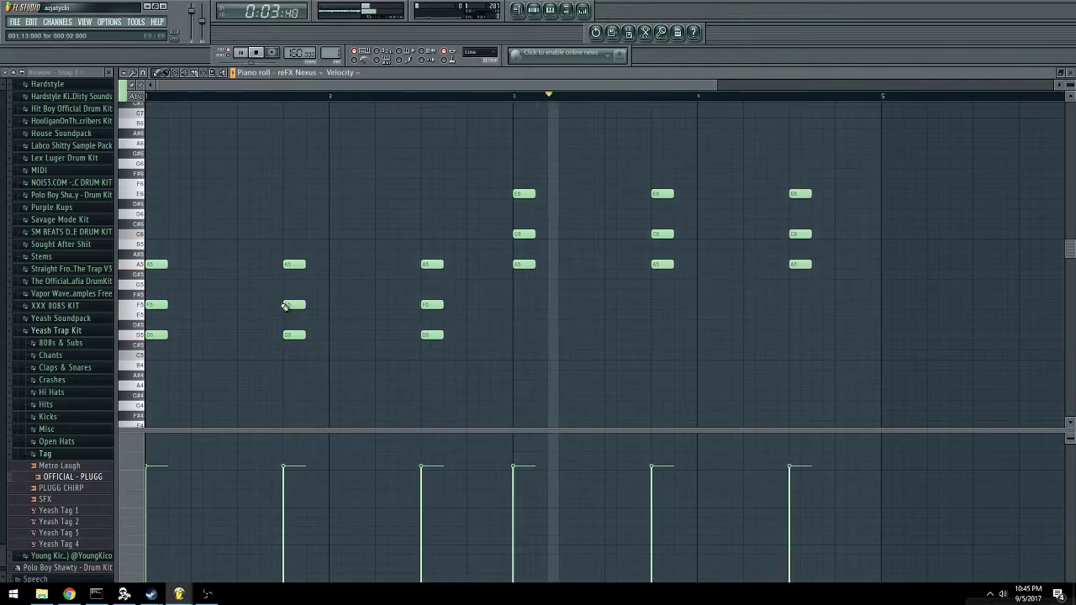
Transpose all the chords down three semitones, play the pattern and clear the time selection.
{"action": "key", "text": "ctrl+a"}
{"action": "key", "text": "space"}
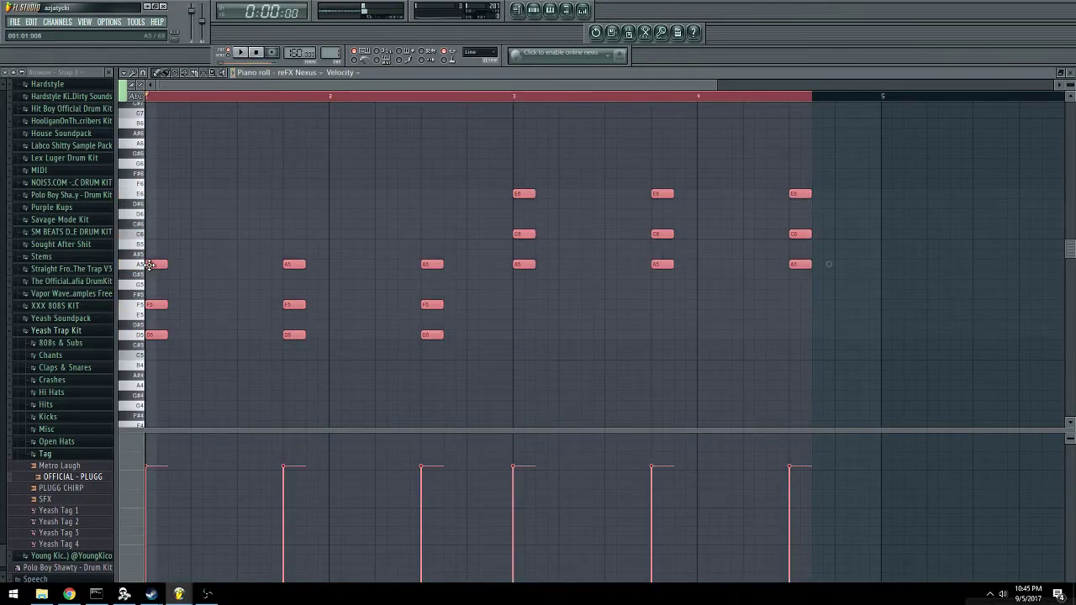
{"action": "left_click_drag", "start_coordinate": [148, 272], "coordinate": [144, 299]}
{"action": "left_click", "coordinate": [152, 96]}
{"action": "key", "text": "ctrl+a"}
{"action": "key", "text": "ctrl+d"}
{"action": "key", "text": "space"}
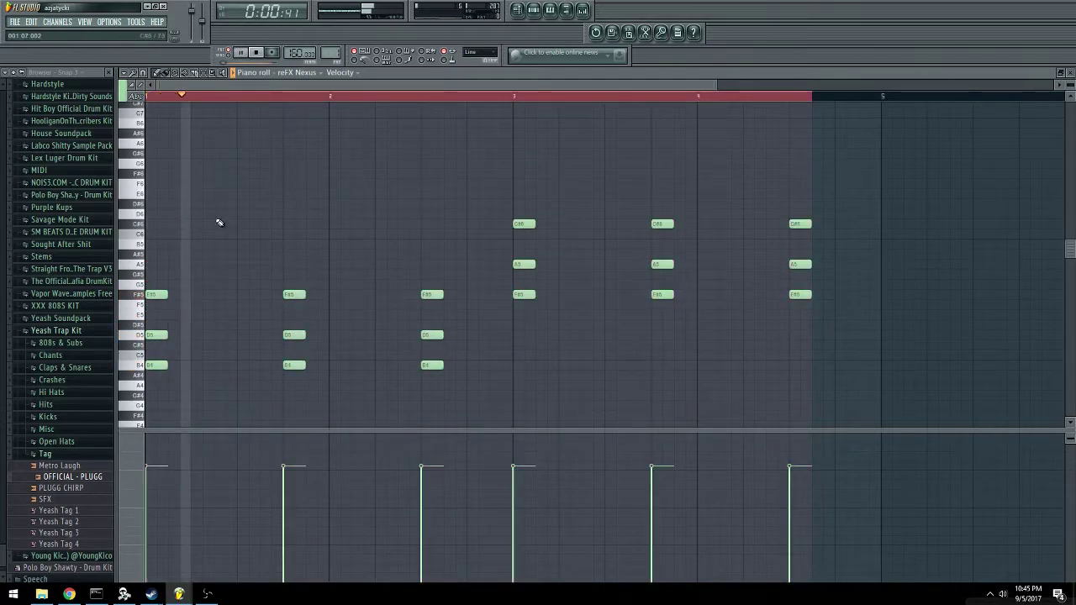
{"action": "left_click", "coordinate": [149, 97]}
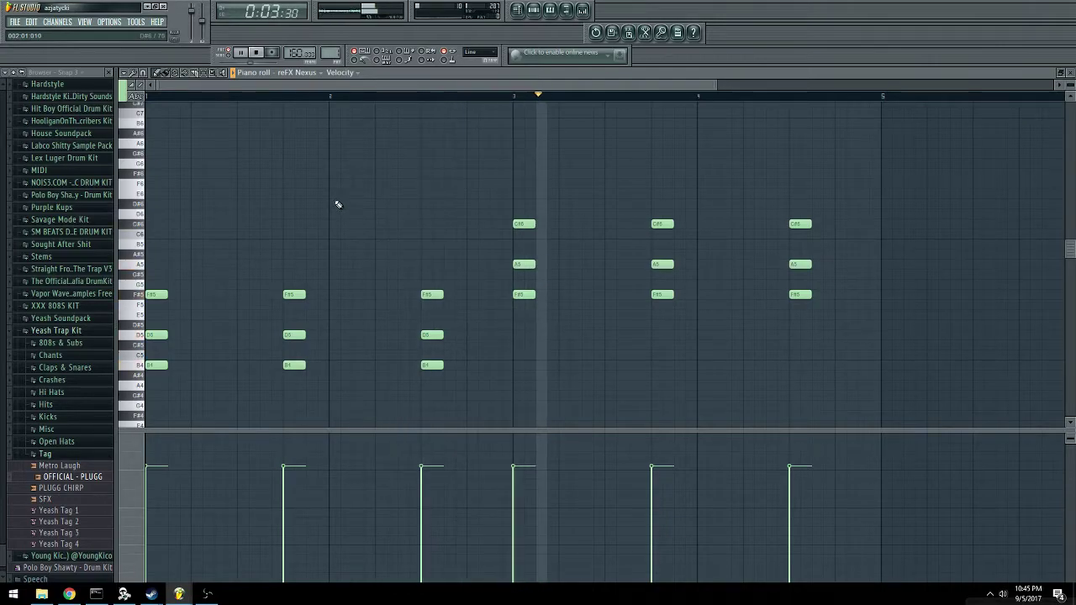
Return to the Nexus window and load the Metro Pad preset from the Metro Boomin category.
{"action": "key", "text": "F7"}
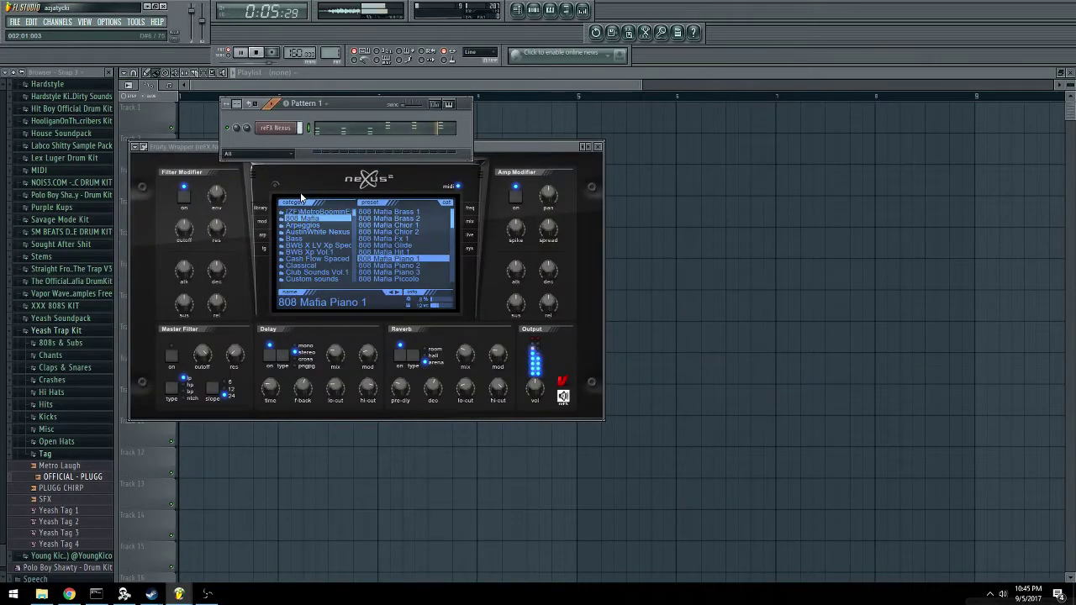
{"action": "left_click", "coordinate": [325, 214]}
{"action": "scroll", "coordinate": [400, 232], "scroll_direction": "down", "scroll_amount": 6}
{"action": "scroll", "coordinate": [419, 241], "scroll_direction": "down", "scroll_amount": 2}
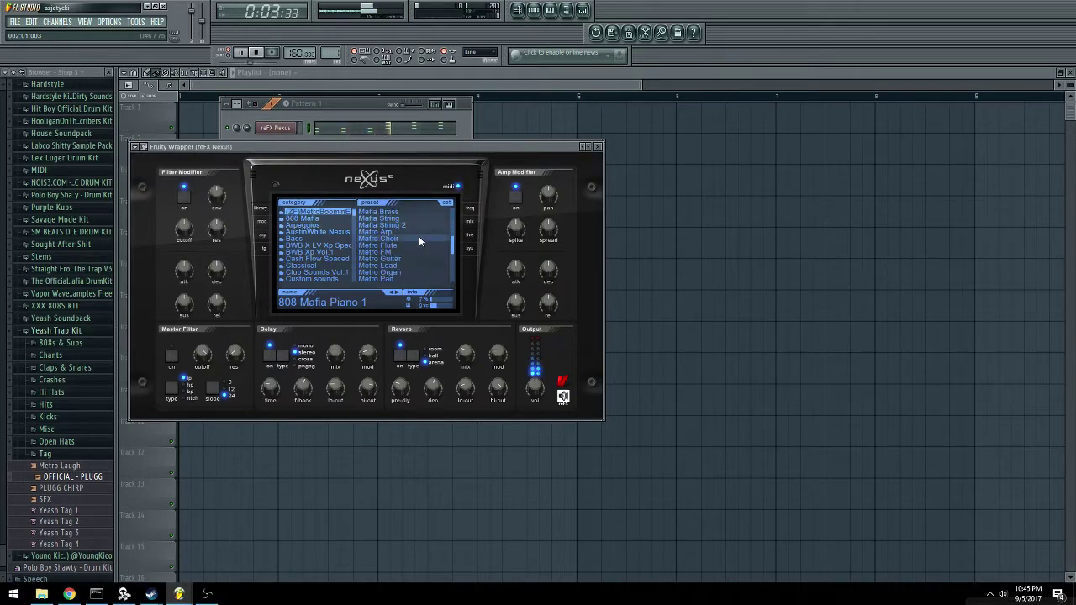
{"action": "left_click", "coordinate": [406, 258]}
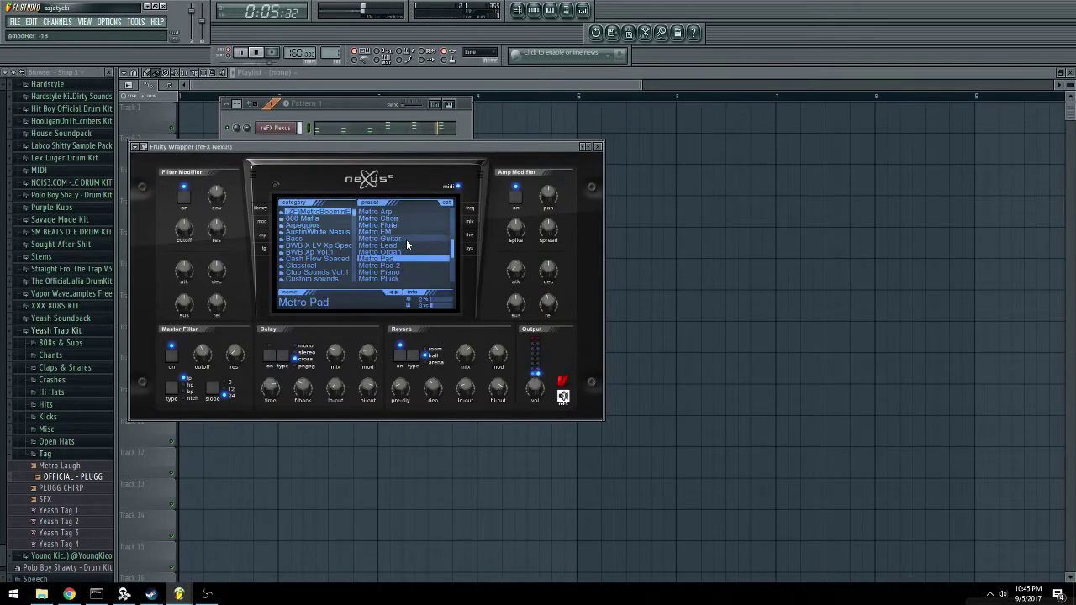
Open the Nexus channel settings and route the channel to mixer insert 2.
{"action": "left_click", "coordinate": [276, 129]}
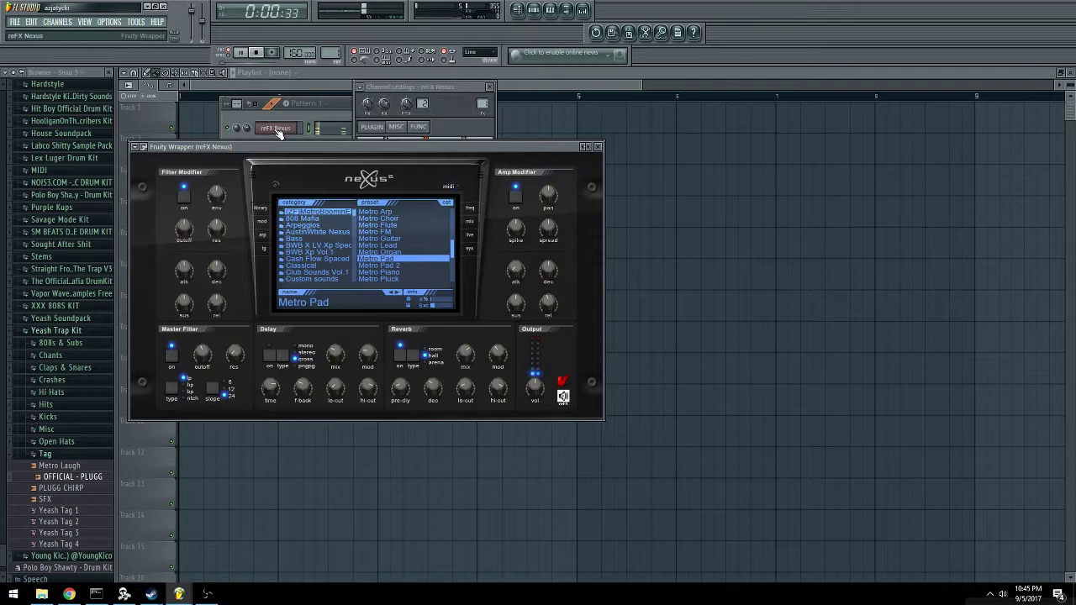
{"action": "left_click", "coordinate": [361, 87]}
{"action": "left_click", "coordinate": [377, 112]}
Add Fruity Parametric EQ 2 to the Nexus mixer track and cut the low frequencies with band 1.
{"action": "left_click", "coordinate": [570, 396]}
{"action": "left_click", "coordinate": [692, 482]}
{"action": "left_click_drag", "start_coordinate": [181, 235], "coordinate": [212, 284]}
Clone the Nexus channel and load the Drought Piano preset in the copy.
{"action": "left_click", "coordinate": [335, 105]}
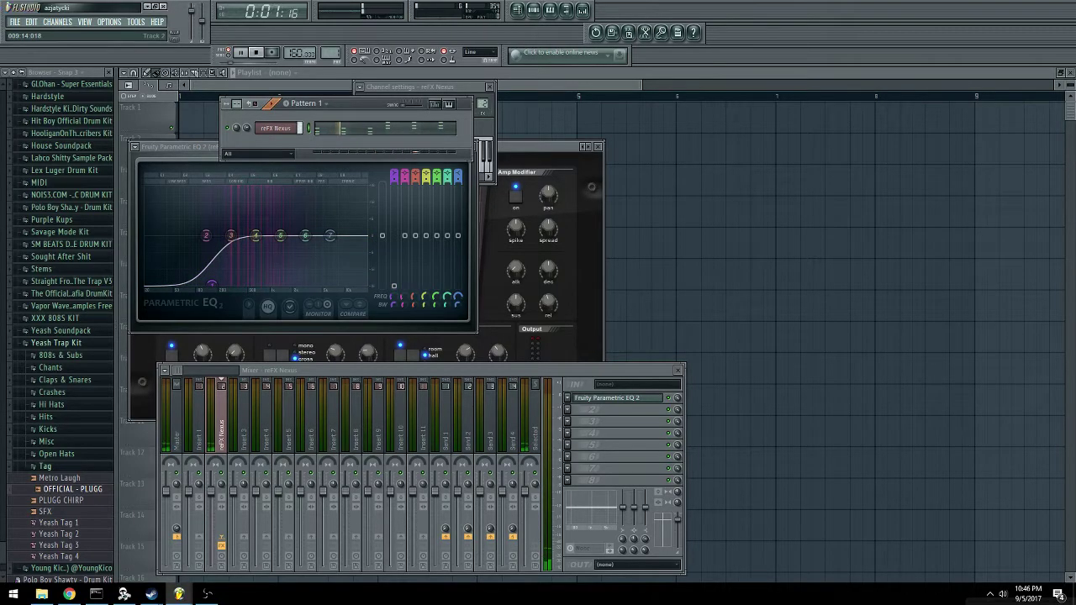
{"action": "right_click", "coordinate": [286, 127]}
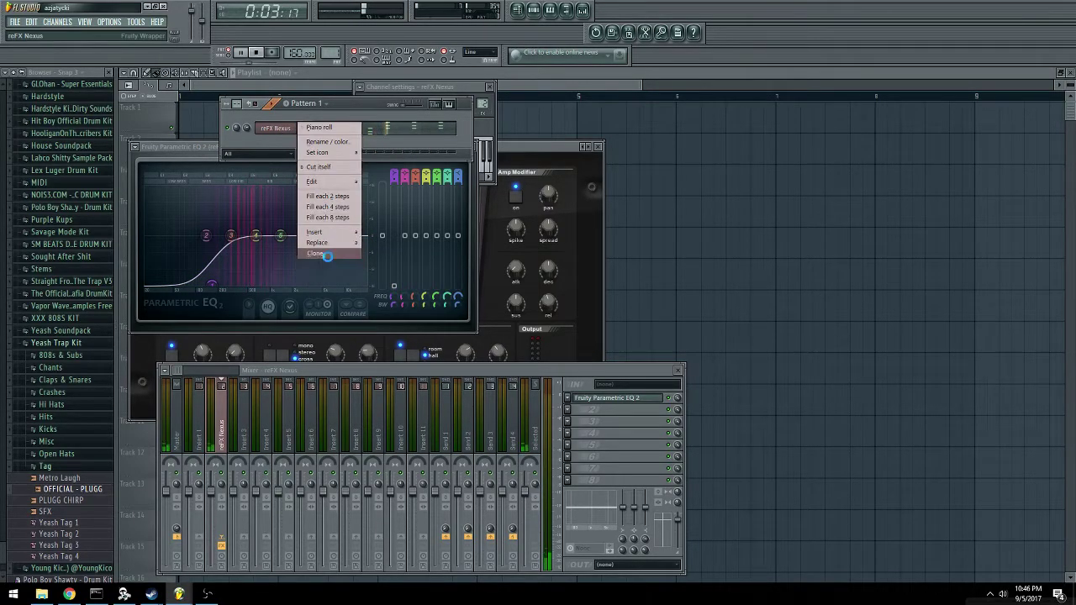
{"action": "left_click", "coordinate": [319, 252]}
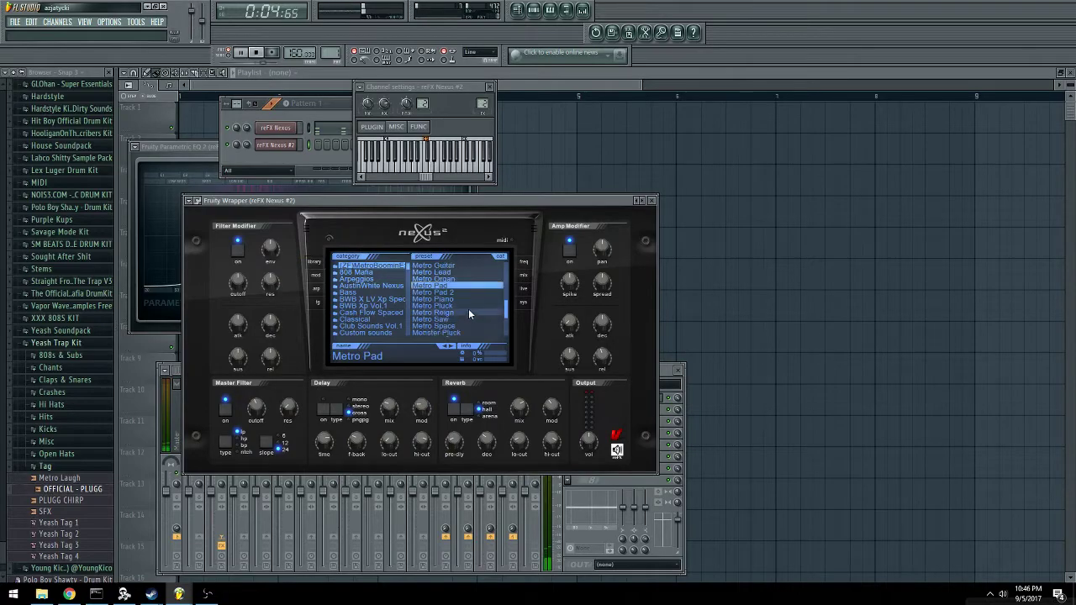
{"action": "scroll", "coordinate": [467, 316], "scroll_direction": "up", "scroll_amount": 10}
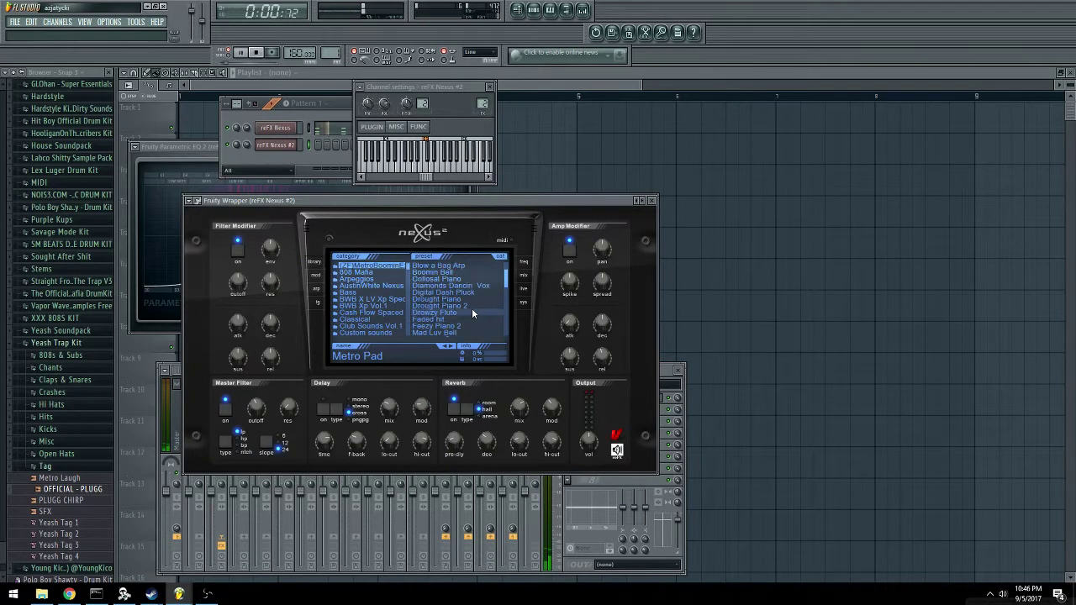
{"action": "left_click", "coordinate": [471, 311]}
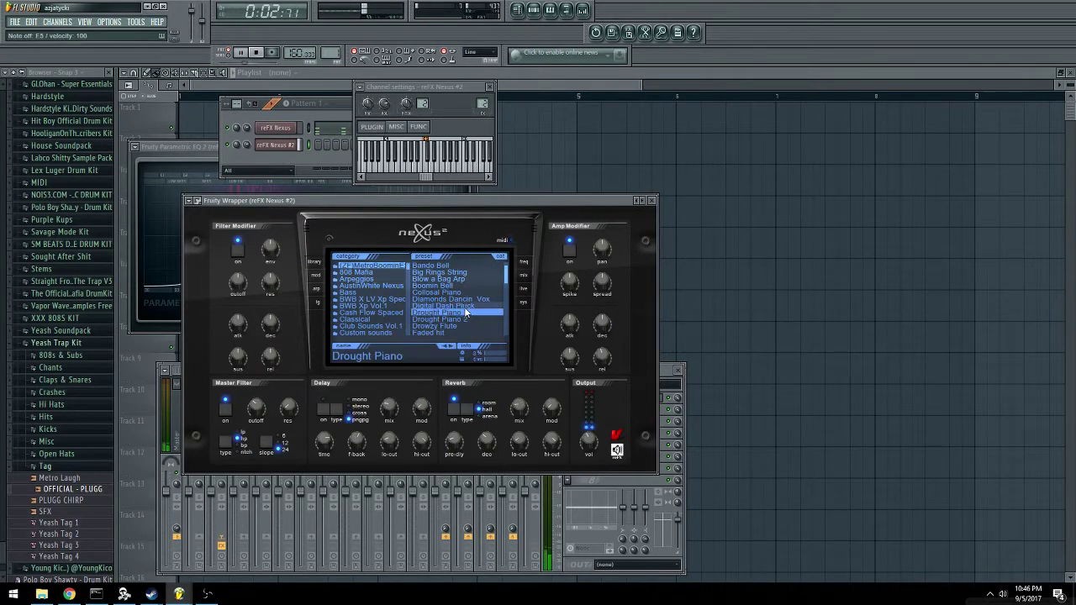
Copy the chord notes of the original Nexus channel and paste them into the cloned Nexus channel.
{"action": "right_click", "coordinate": [296, 124]}
{"action": "mouse_move", "coordinate": [315, 183]}
{"action": "left_click", "coordinate": [375, 193]}
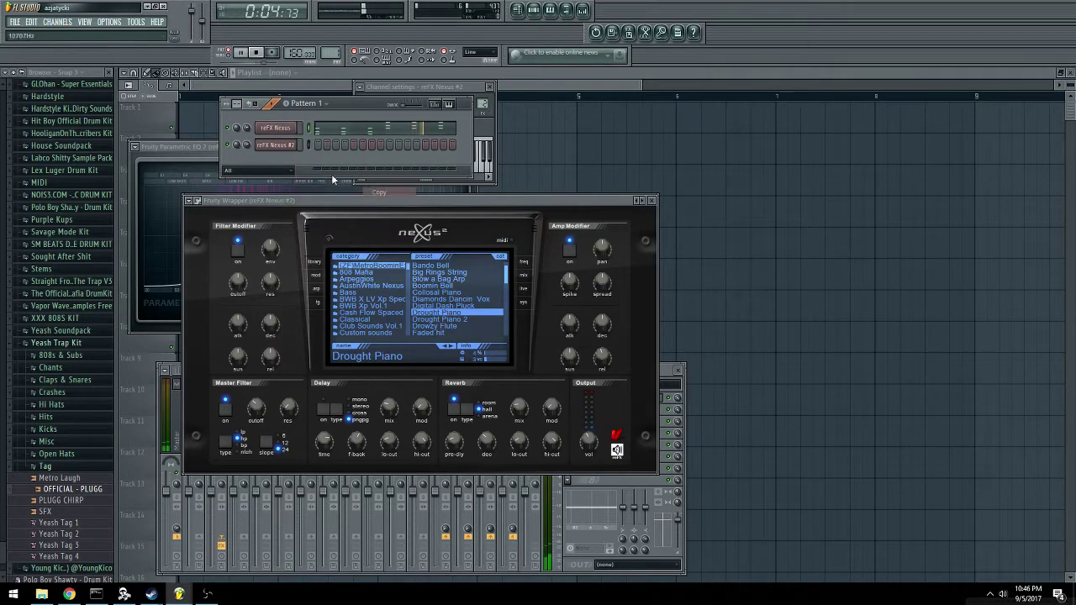
{"action": "right_click", "coordinate": [296, 141]}
{"action": "mouse_move", "coordinate": [319, 203]}
{"action": "left_click", "coordinate": [383, 220]}
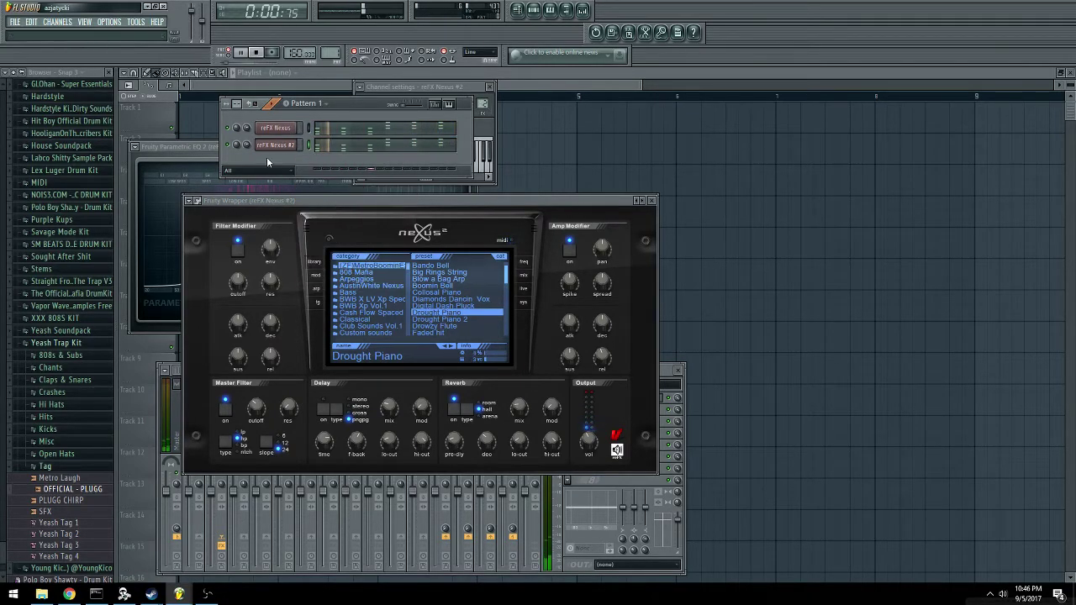
Transpose all the chords of the cloned Nexus channel down one octave.
{"action": "left_click", "coordinate": [322, 151]}
{"action": "key", "text": "ctrl+a"}
{"action": "left_click_drag", "start_coordinate": [181, 265], "coordinate": [127, 412]}
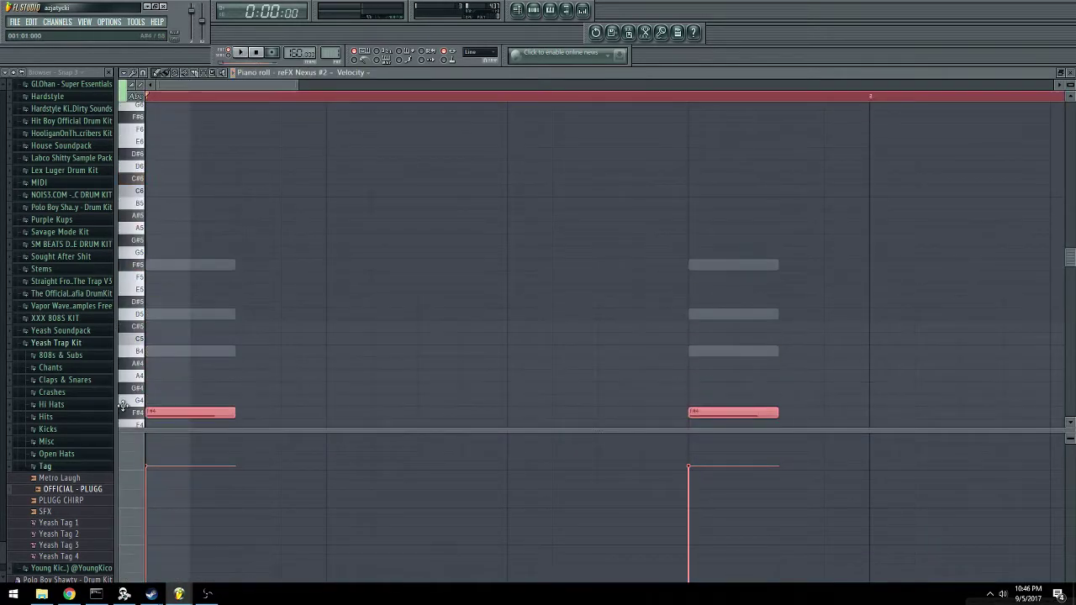
{"action": "key", "text": "Escape"}
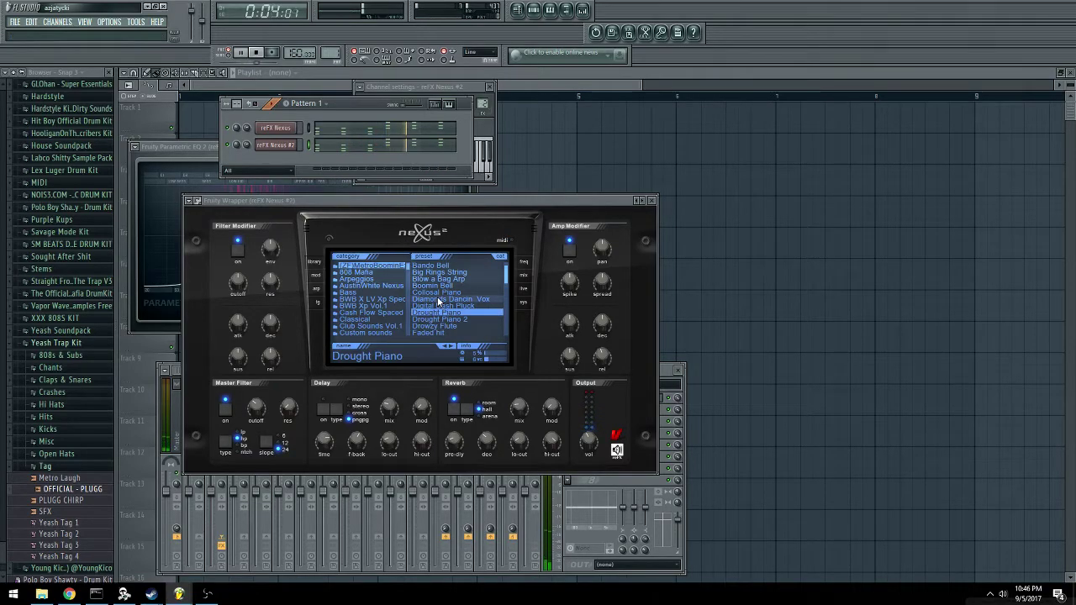
Load the Metro Organ preset from the Metro Boomin category in the cloned Nexus.
{"action": "scroll", "coordinate": [445, 301], "scroll_direction": "down", "scroll_amount": 5}
{"action": "scroll", "coordinate": [446, 301], "scroll_direction": "down", "scroll_amount": 3}
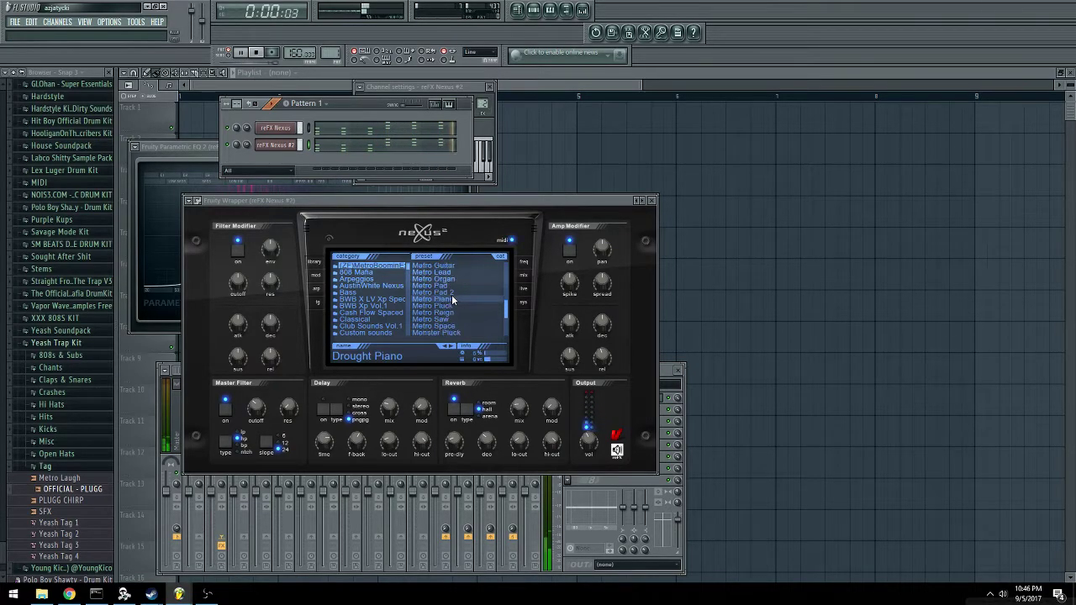
{"action": "left_click", "coordinate": [457, 273]}
{"action": "left_click", "coordinate": [468, 280]}
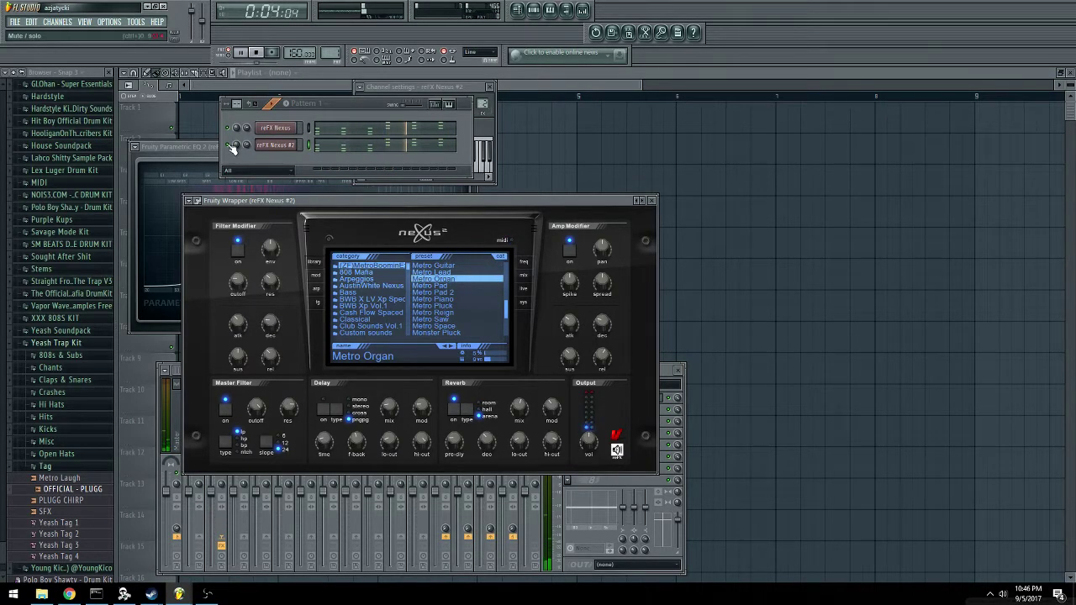
Route the cloned Nexus channel to mixer insert 3.
{"action": "left_click", "coordinate": [277, 146]}
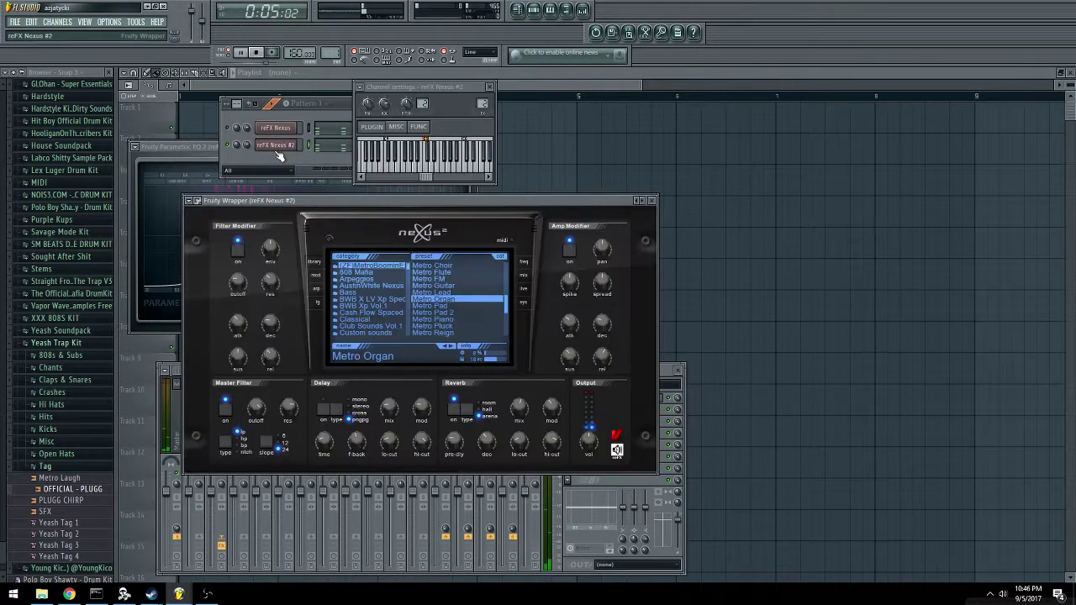
{"action": "left_click", "coordinate": [665, 383]}
{"action": "left_click", "coordinate": [622, 405]}
{"action": "left_click", "coordinate": [275, 128]}
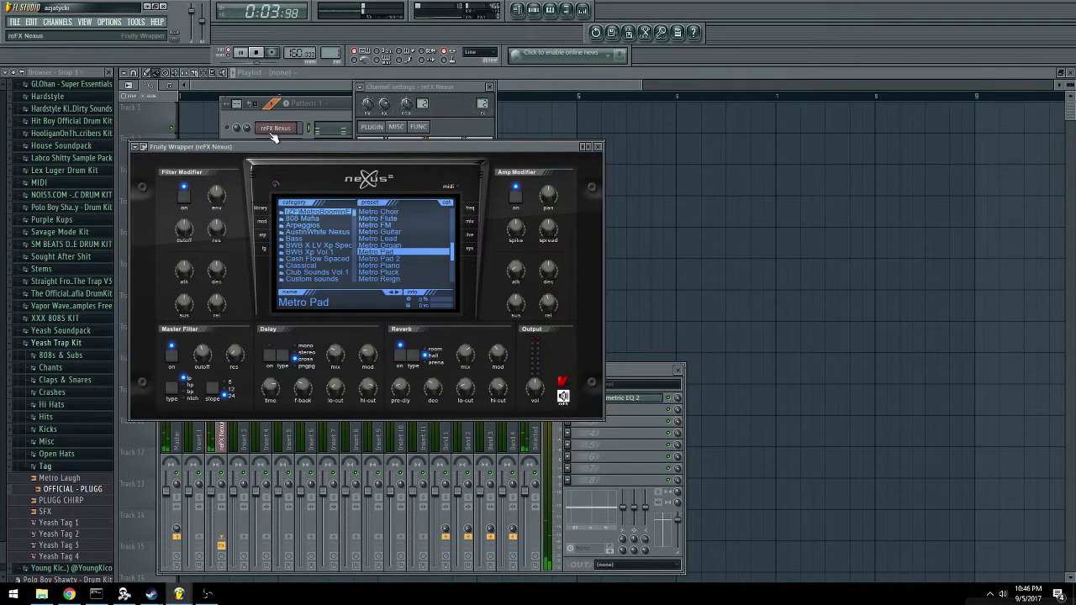
{"action": "left_click", "coordinate": [274, 130]}
{"action": "left_click", "coordinate": [275, 145]}
{"action": "left_click", "coordinate": [227, 128]}
Add Fruity Parametric EQ 2 to the Nexus #2 mixer track and cut its low frequencies with band 1.
{"action": "left_click", "coordinate": [568, 398]}
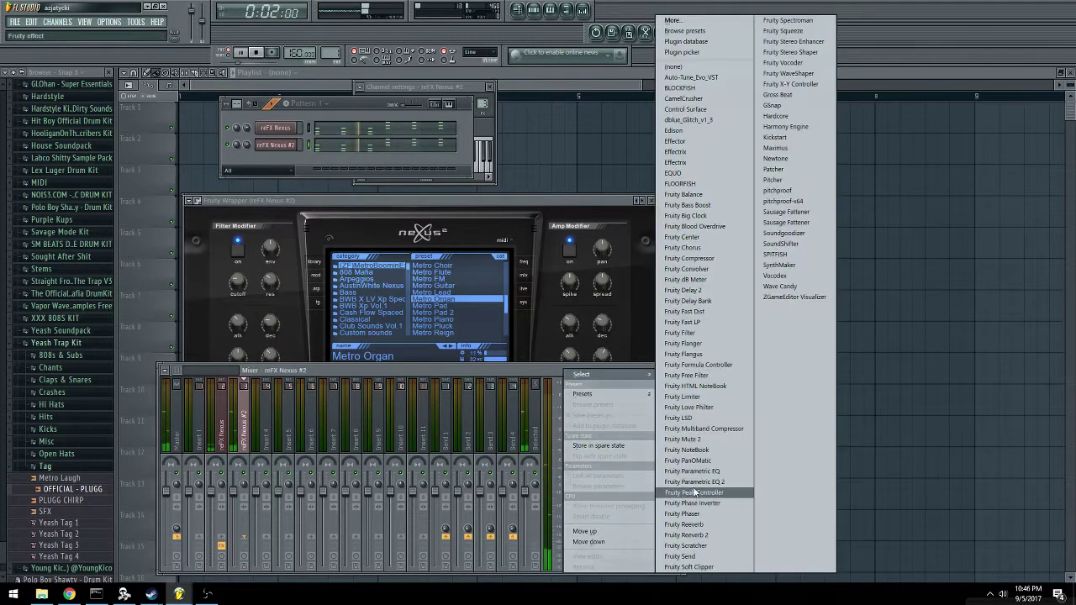
{"action": "left_click", "coordinate": [694, 482]}
{"action": "left_click_drag", "start_coordinate": [182, 235], "coordinate": [214, 283]}
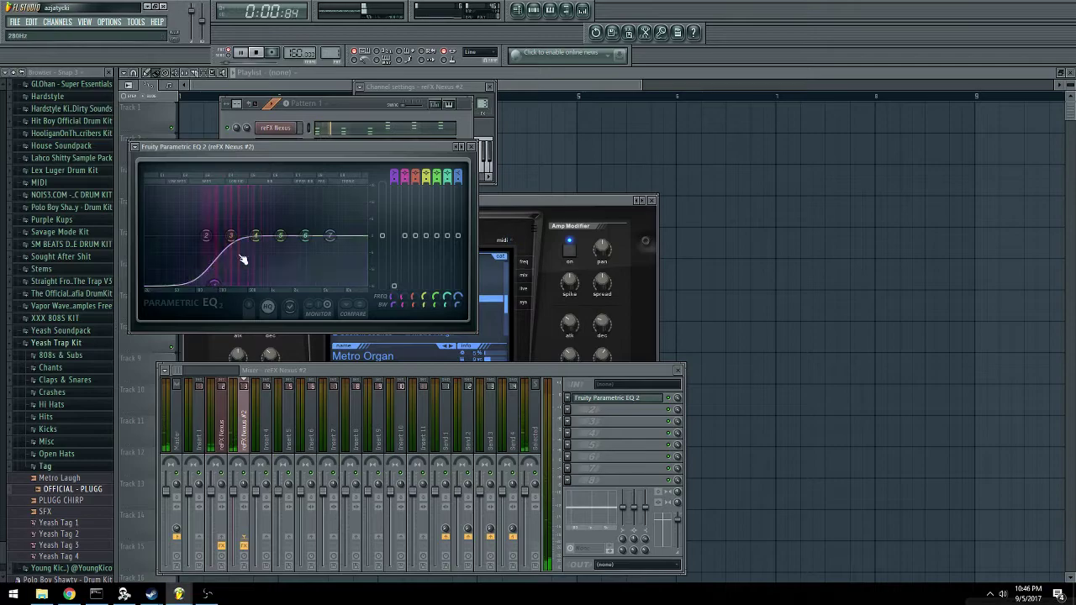
{"action": "left_click", "coordinate": [236, 131]}
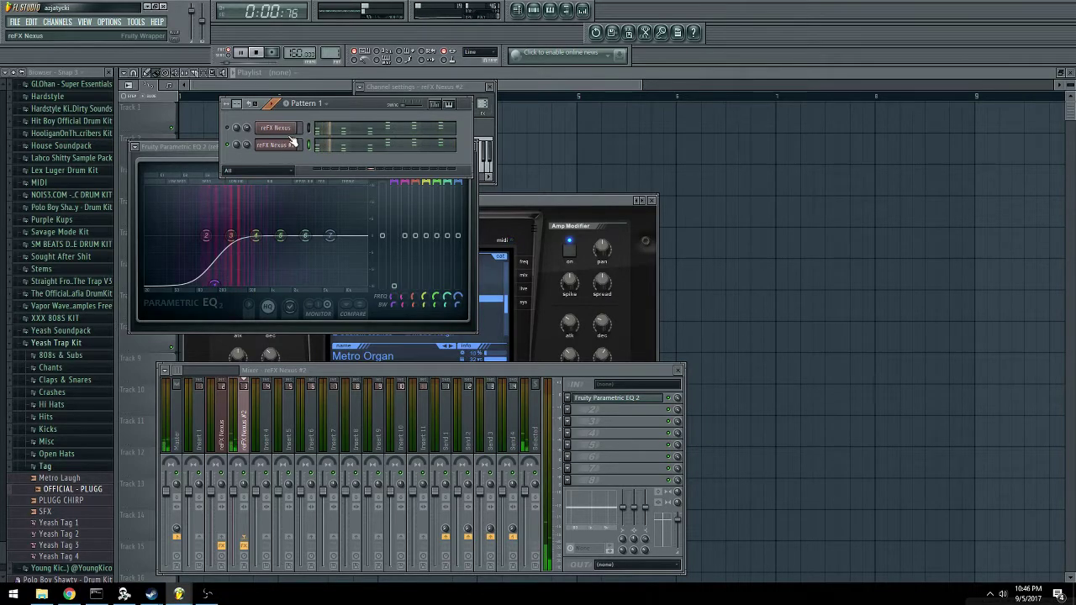
{"action": "left_click", "coordinate": [604, 399]}
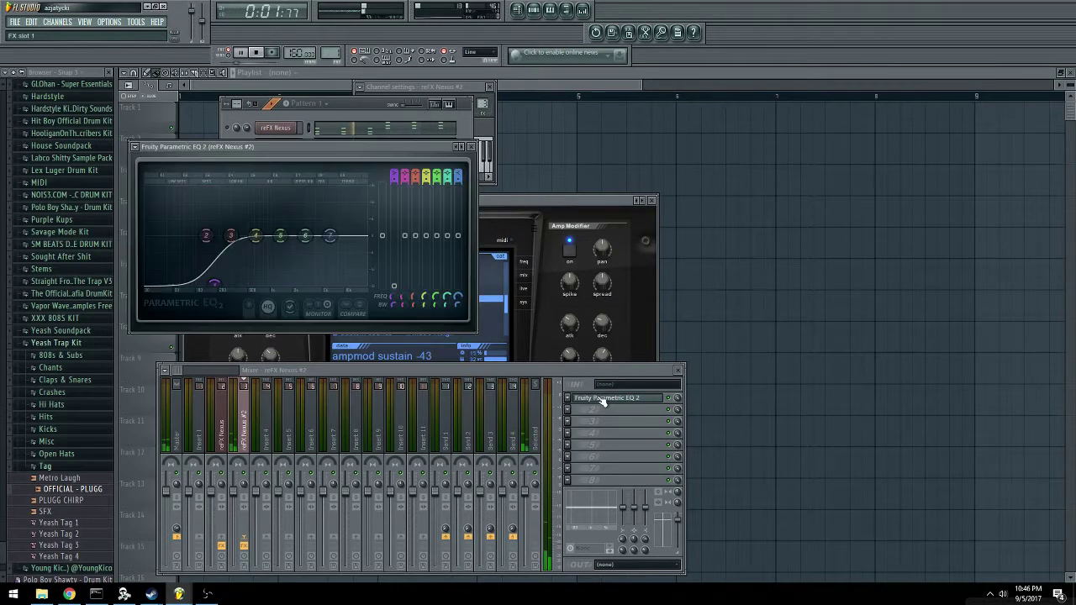
Transpose all the Nexus #2 chords up one octave and return to the channel rack.
{"action": "left_click", "coordinate": [386, 137]}
{"action": "left_click", "coordinate": [373, 148]}
{"action": "key", "text": "ctrl+a"}
{"action": "key", "text": "ctrl+Up"}
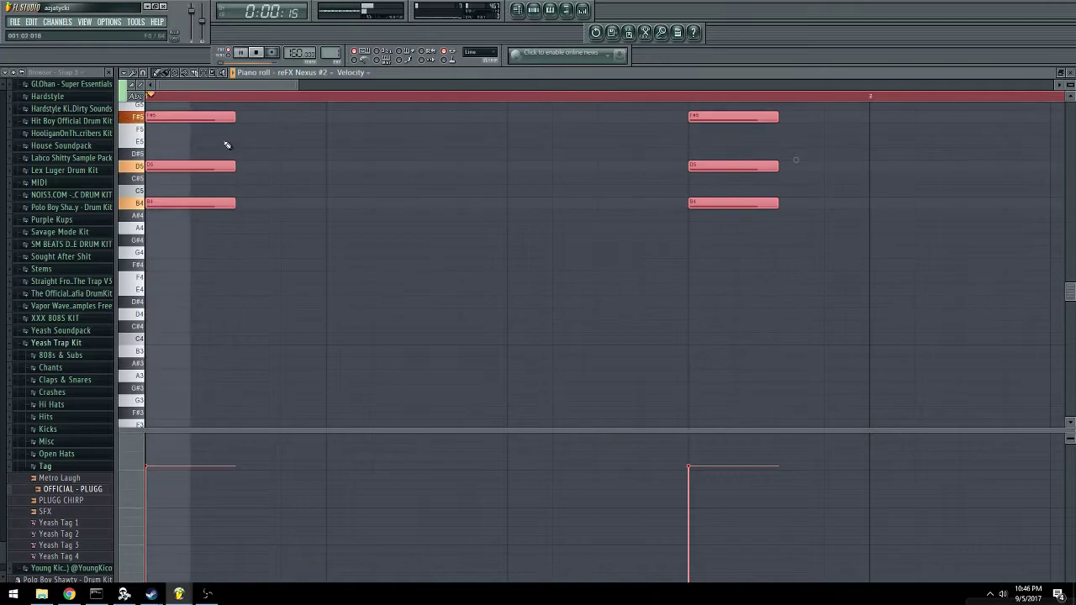
{"action": "key", "text": "F7"}
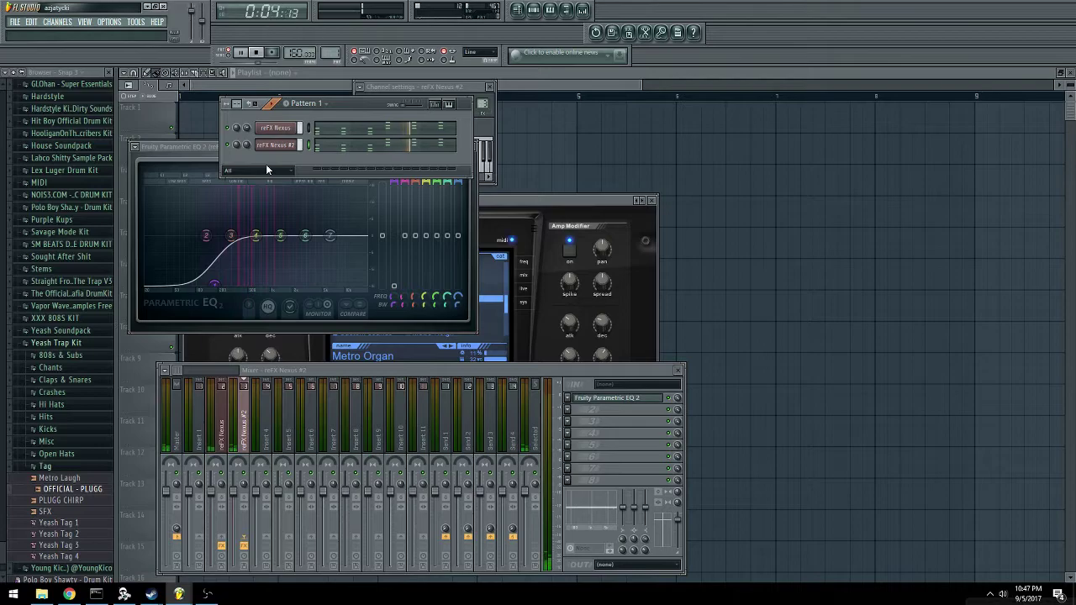
Add the [PBS] Official Trap Clp sample from the Polo Boy Shawty kit's Claps (Dry) folder as a new channel.
{"action": "left_click_drag", "start_coordinate": [345, 108], "coordinate": [353, 106]}
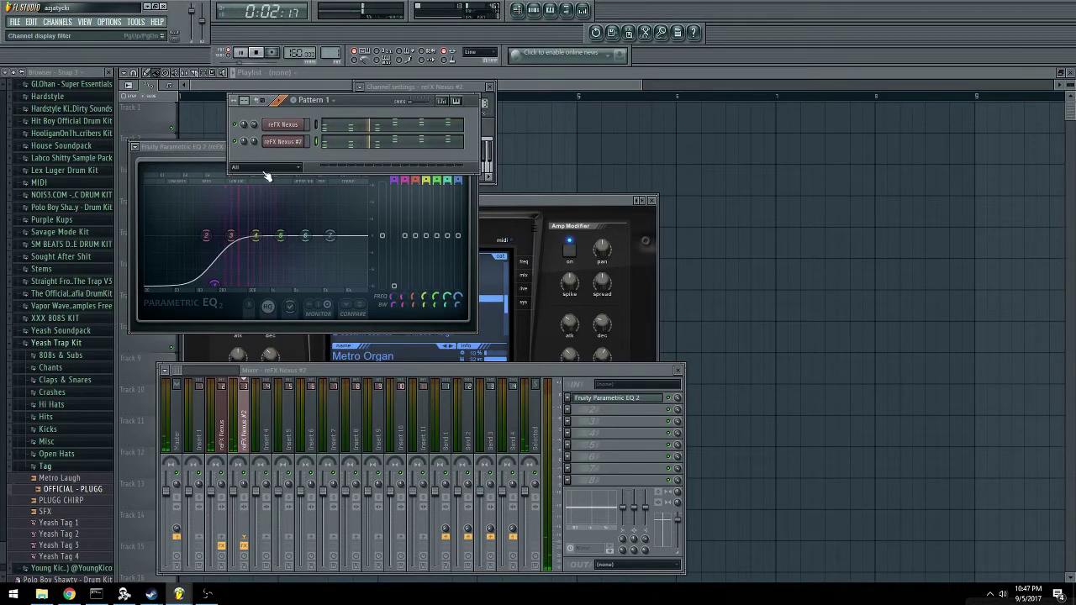
{"action": "left_click", "coordinate": [55, 468]}
{"action": "left_click", "coordinate": [64, 407]}
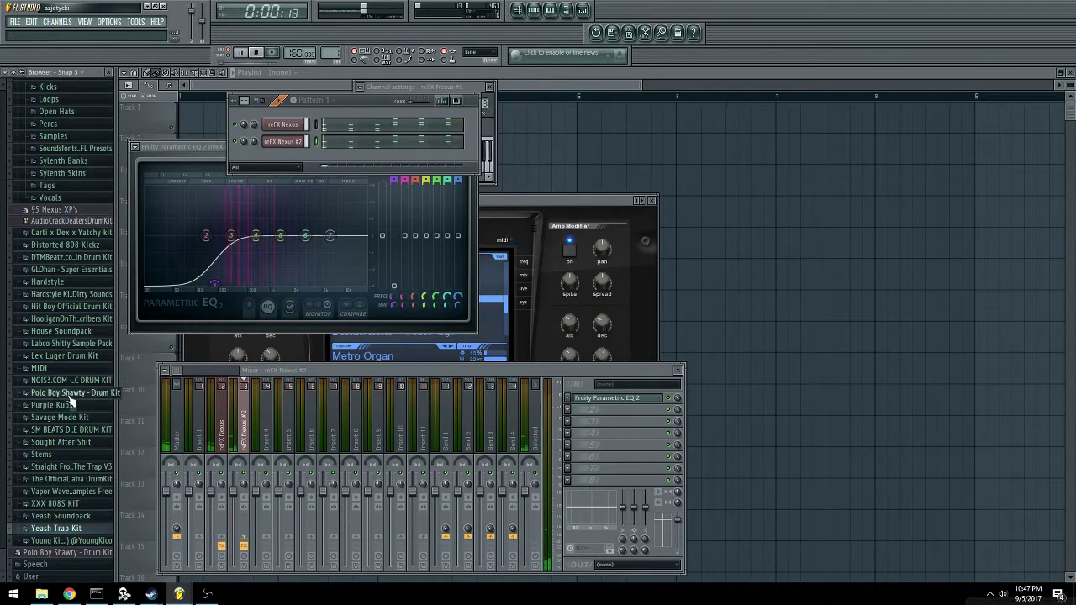
{"action": "left_click", "coordinate": [70, 394]}
{"action": "left_click", "coordinate": [74, 408]}
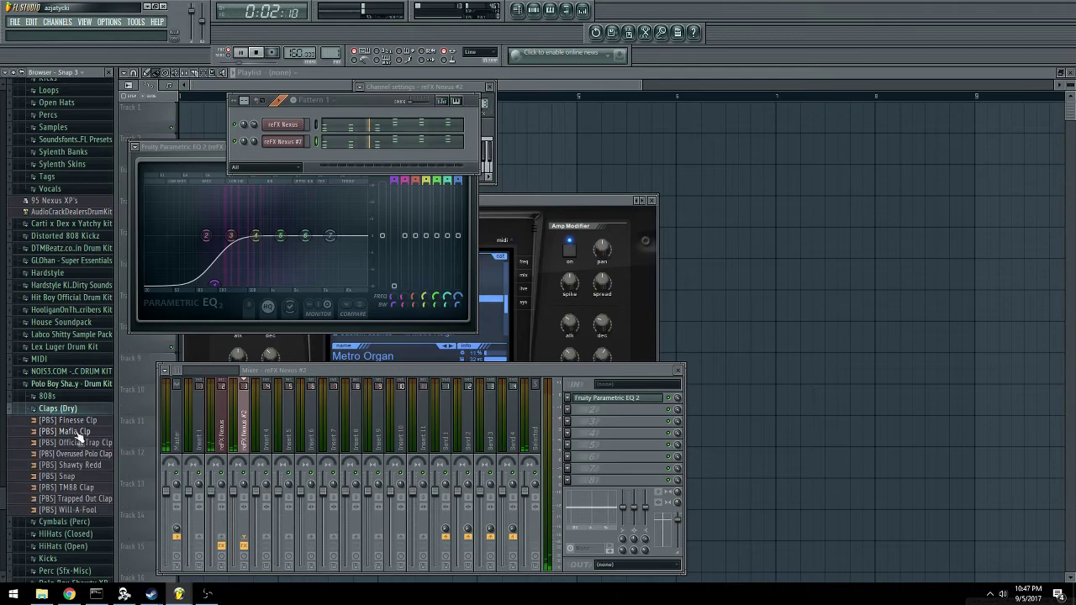
{"action": "left_click", "coordinate": [80, 442]}
{"action": "left_click_drag", "start_coordinate": [84, 452], "coordinate": [278, 160]}
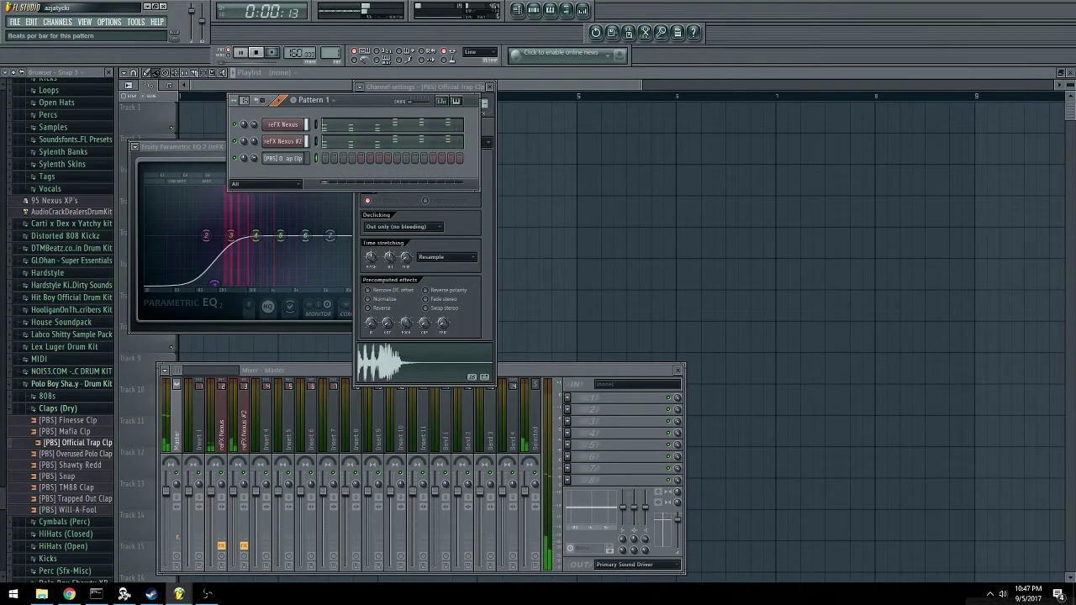
Extend the visible step grid to 64 steps and place claps on steps 9, 25, 41 and 57.
{"action": "left_click_drag", "start_coordinate": [245, 100], "coordinate": [245, 59]}
{"action": "key", "text": "space"}
{"action": "key", "text": "space"}
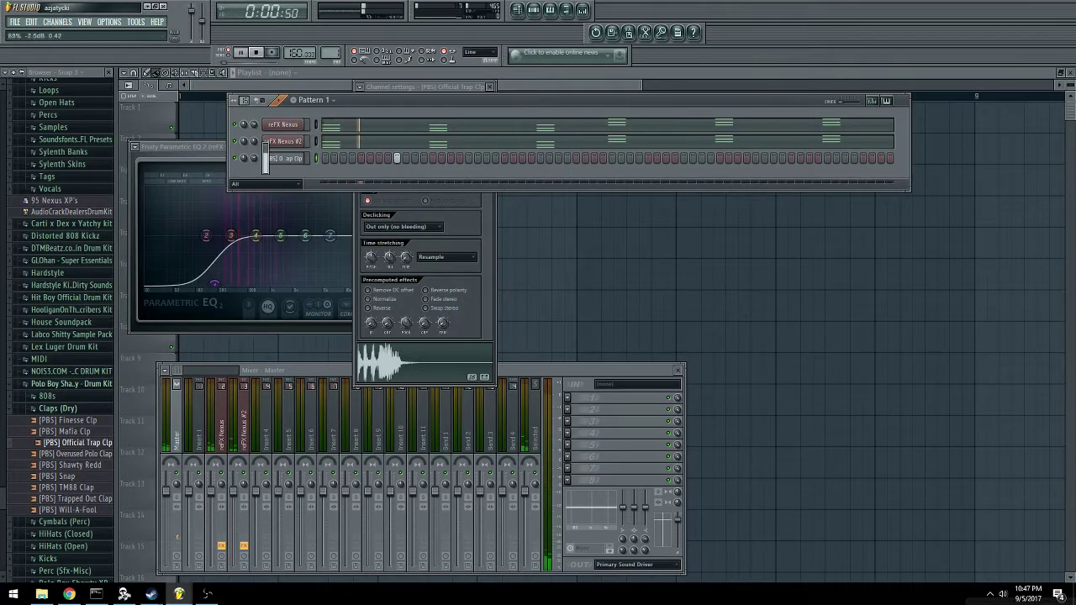
{"action": "left_click", "coordinate": [540, 158]}
{"action": "left_click", "coordinate": [683, 158]}
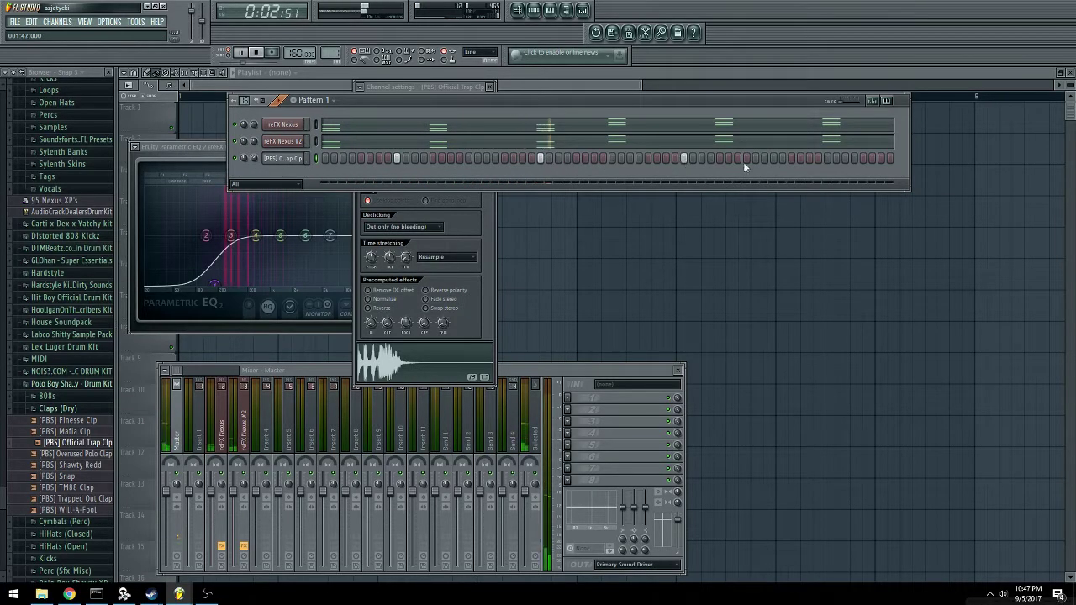
{"action": "left_click", "coordinate": [826, 158]}
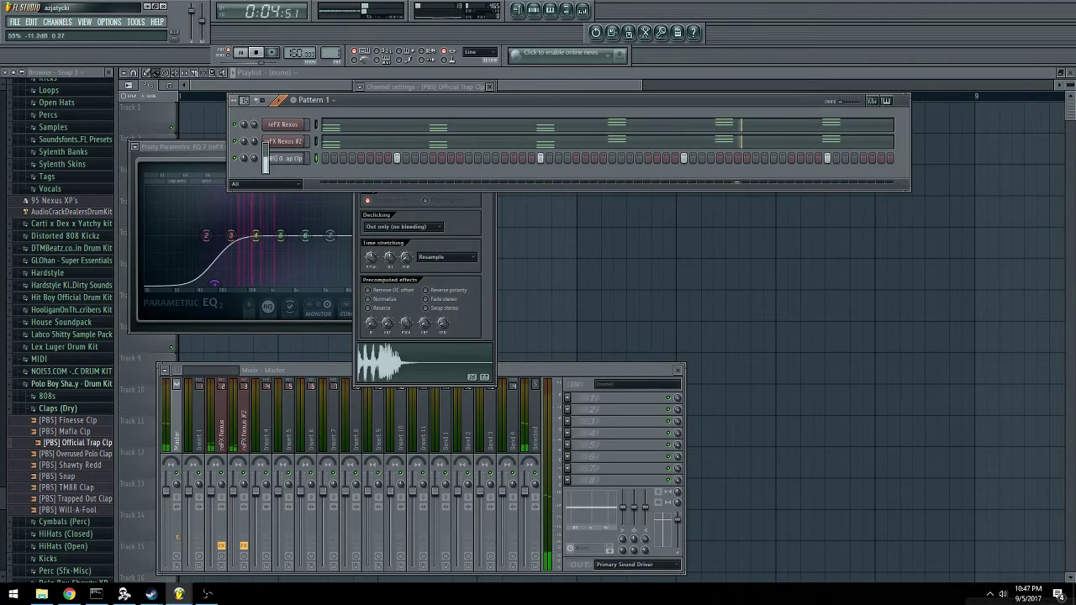
Add [PBS] Snare (12) from the Snares (Dry) folder as a channel and place hits on steps 15, 19, 47 and 51.
{"action": "left_click", "coordinate": [57, 408]}
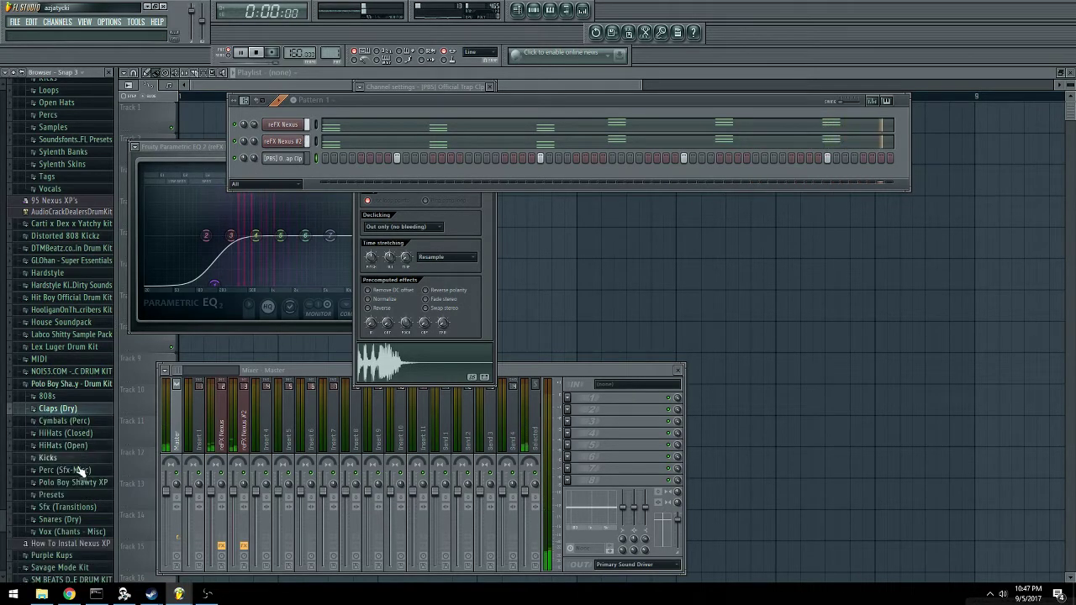
{"action": "left_click", "coordinate": [74, 521]}
{"action": "left_click_drag", "start_coordinate": [75, 521], "coordinate": [277, 175]}
{"action": "left_click", "coordinate": [277, 178]}
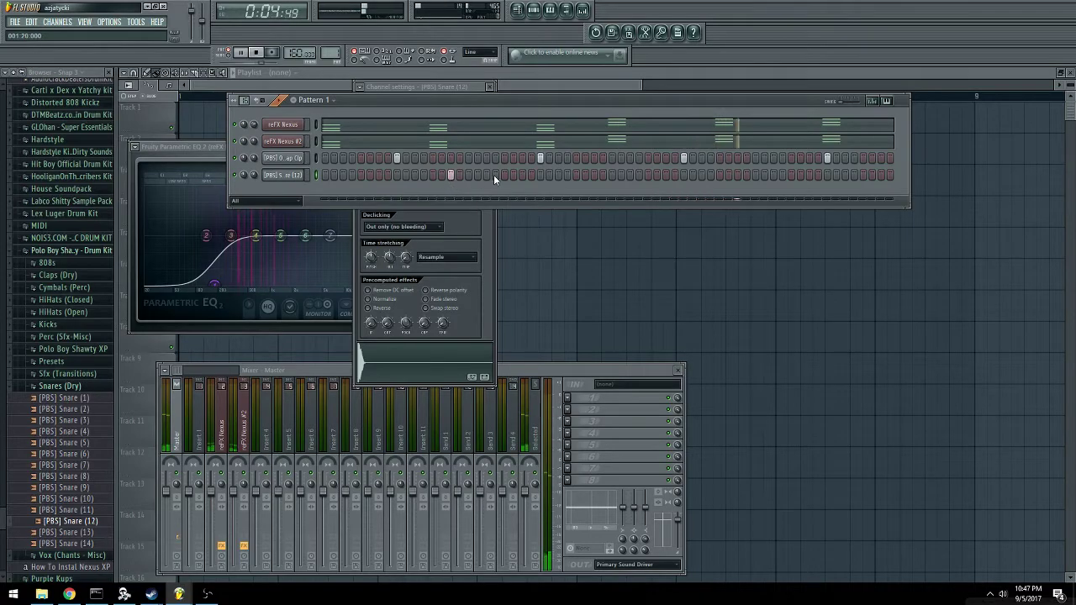
{"action": "left_click", "coordinate": [773, 174]}
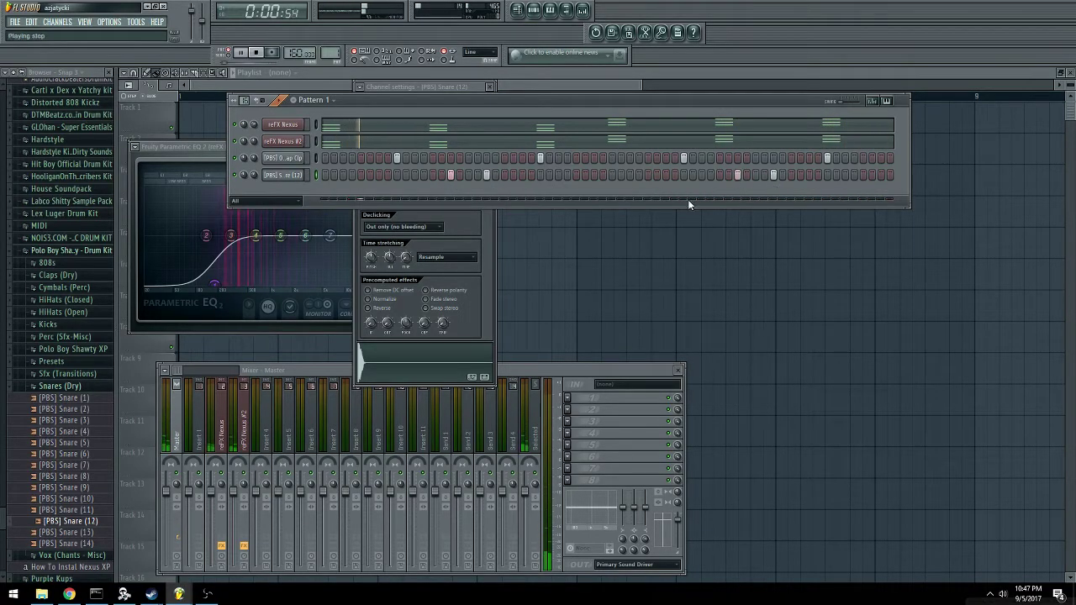
{"action": "left_click_drag", "start_coordinate": [254, 175], "coordinate": [254, 163]}
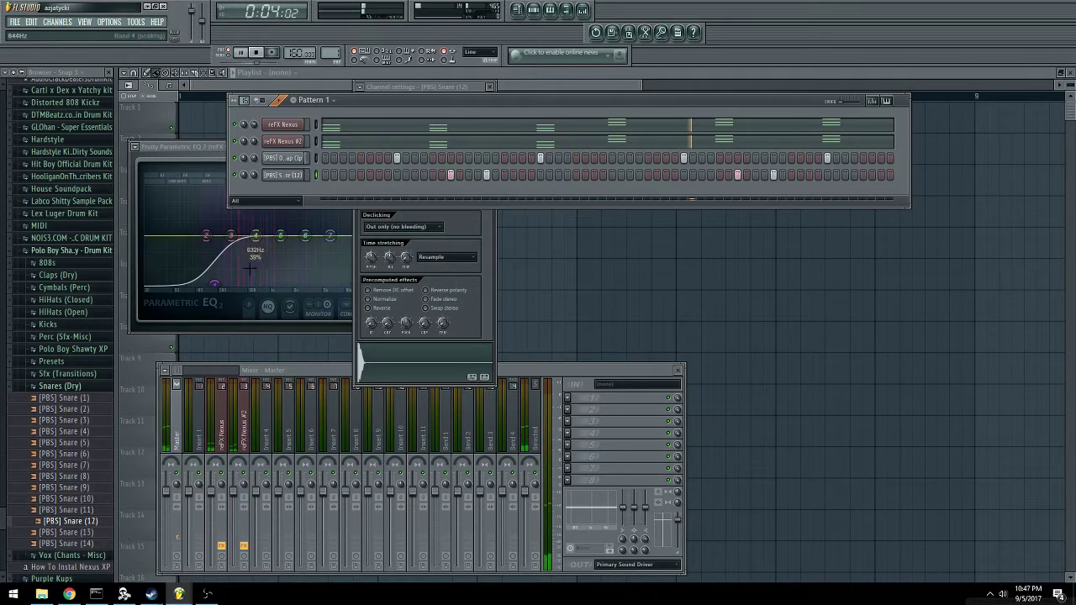
Add [PBS] Finesse Hat from the HiHats (Closed) folder as a channel and fill every 2 steps.
{"action": "left_click", "coordinate": [106, 382]}
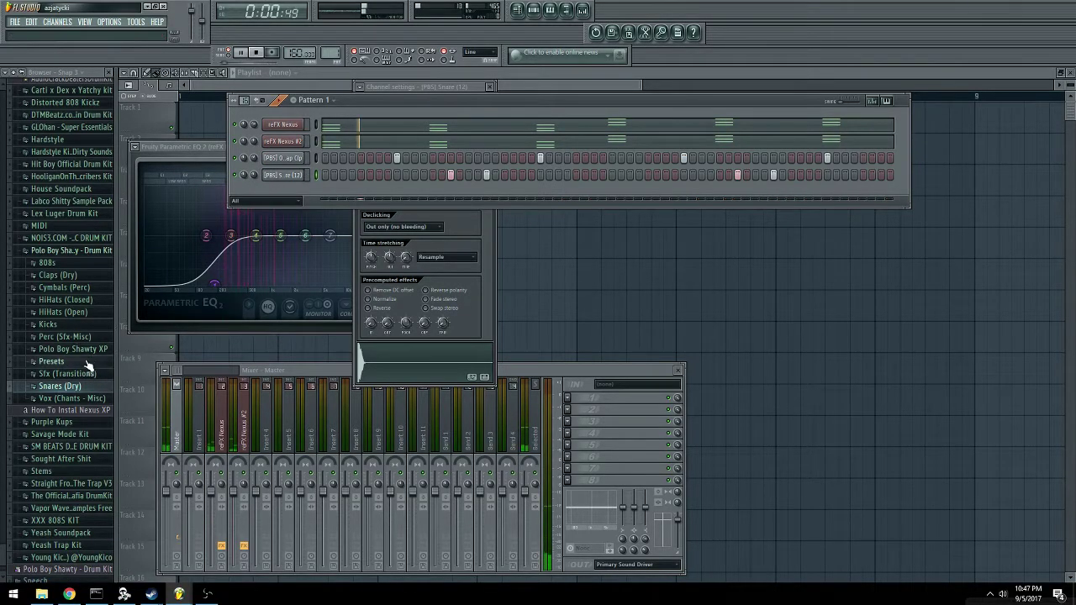
{"action": "left_click", "coordinate": [72, 300]}
{"action": "left_click", "coordinate": [82, 323]}
{"action": "left_click", "coordinate": [67, 334]}
{"action": "left_click_drag", "start_coordinate": [67, 333], "coordinate": [274, 192]}
{"action": "right_click", "coordinate": [274, 190]}
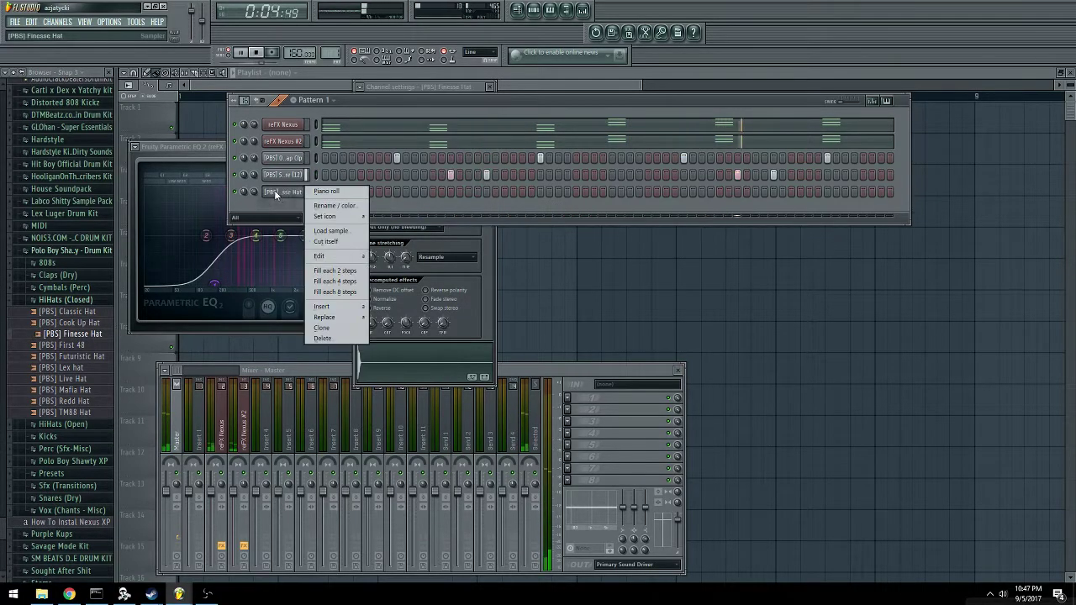
{"action": "left_click", "coordinate": [335, 271]}
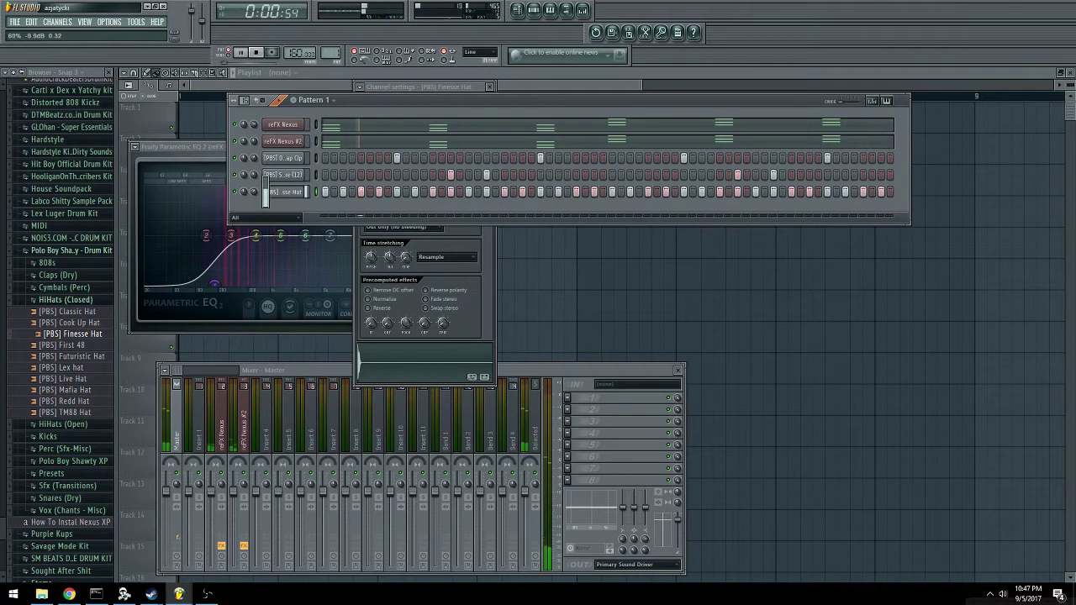
Add [PBS] Overused Crash from the Cymbals (Perc) folder as a channel and place a hit on step 1.
{"action": "left_click", "coordinate": [76, 299]}
{"action": "left_click", "coordinate": [64, 287]}
{"action": "left_click_drag", "start_coordinate": [76, 321], "coordinate": [294, 210]}
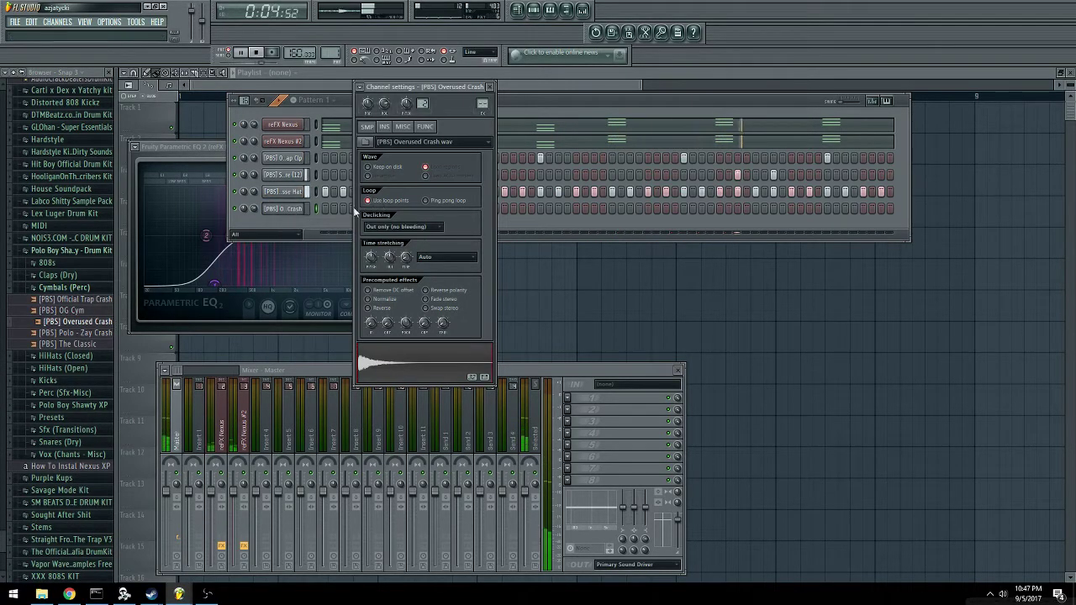
{"action": "left_click", "coordinate": [320, 210]}
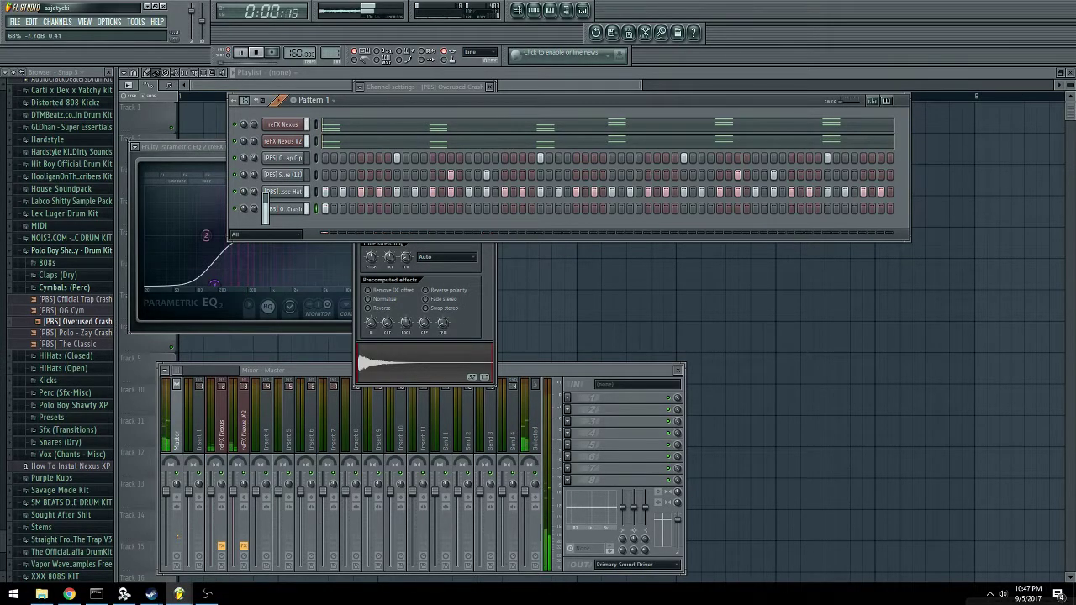
Audition the HiHats (Open) samples, add [PBS] Future Open as a channel and place hits on steps 13 and 45.
{"action": "left_click", "coordinate": [64, 287]}
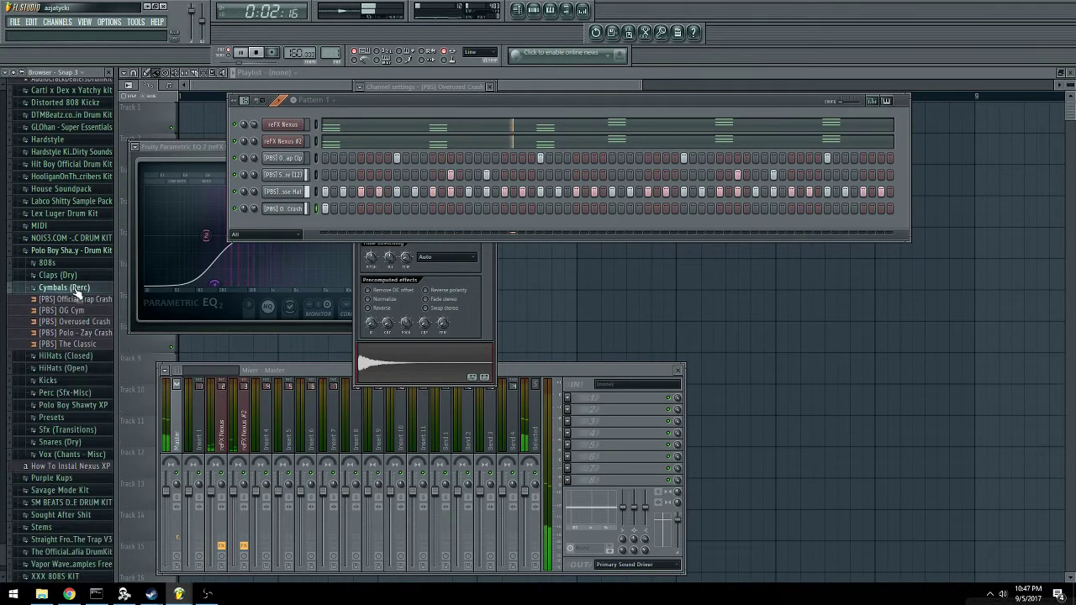
{"action": "left_click", "coordinate": [75, 312]}
{"action": "left_click", "coordinate": [89, 403]}
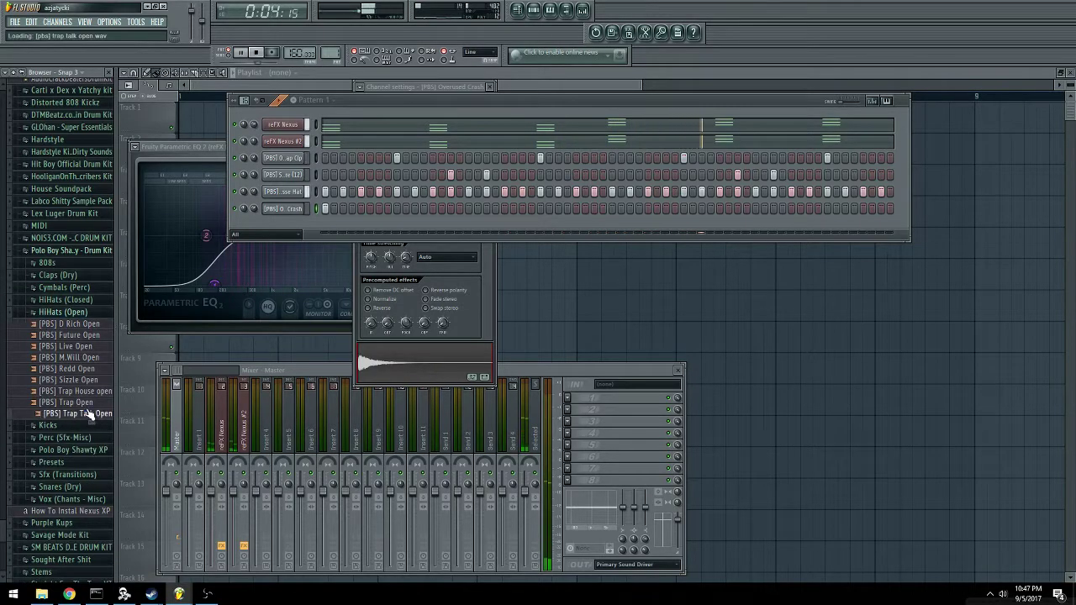
{"action": "left_click", "coordinate": [86, 391]}
{"action": "left_click", "coordinate": [86, 380]}
{"action": "left_click", "coordinate": [88, 369]}
{"action": "left_click", "coordinate": [89, 357]}
{"action": "left_click", "coordinate": [87, 347]}
{"action": "left_click", "coordinate": [85, 335]}
{"action": "left_click", "coordinate": [82, 324]}
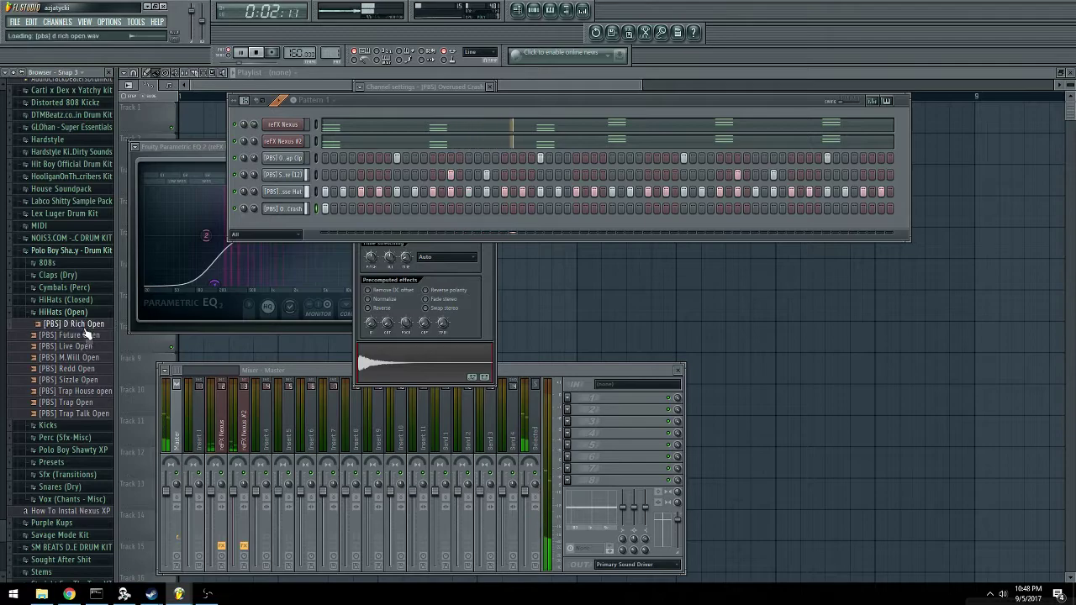
{"action": "left_click_drag", "start_coordinate": [78, 335], "coordinate": [250, 228]}
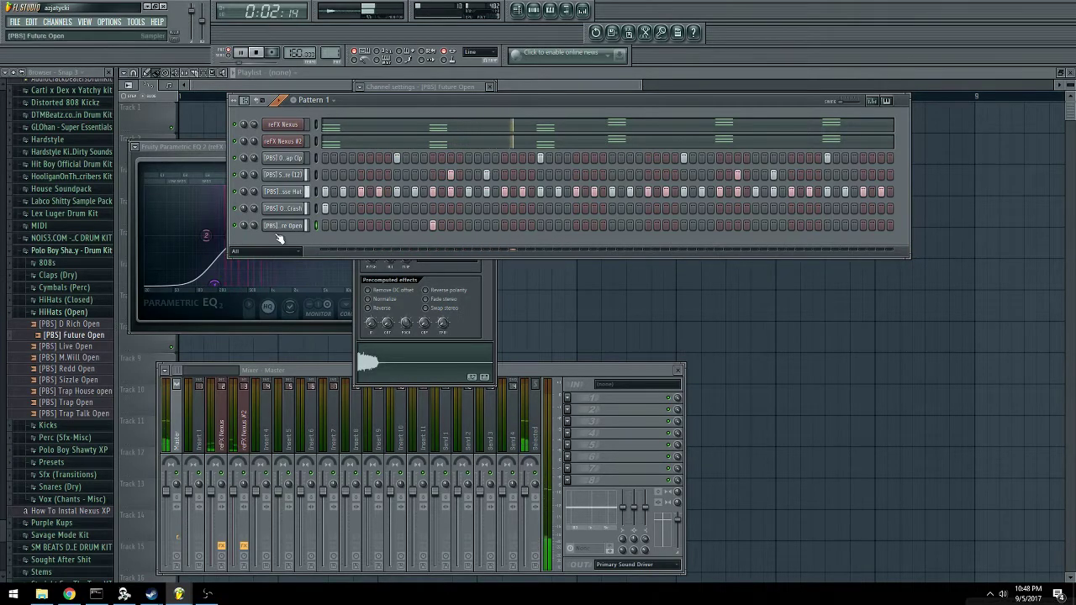
{"action": "left_click", "coordinate": [720, 226]}
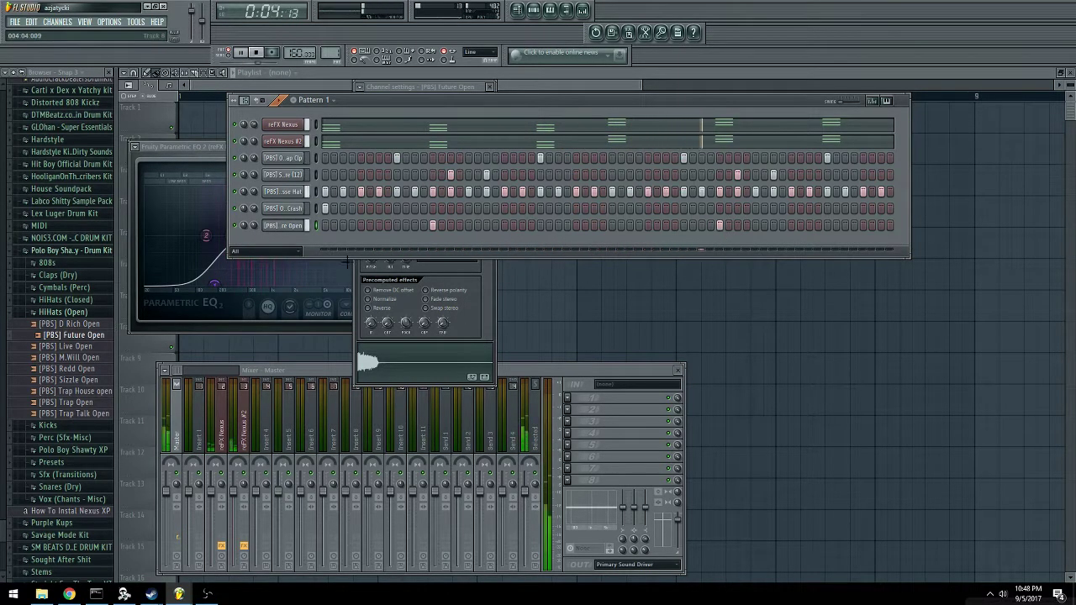
Add [PBS] Punchy from the Kicks folder as a new channel.
{"action": "left_click", "coordinate": [94, 312]}
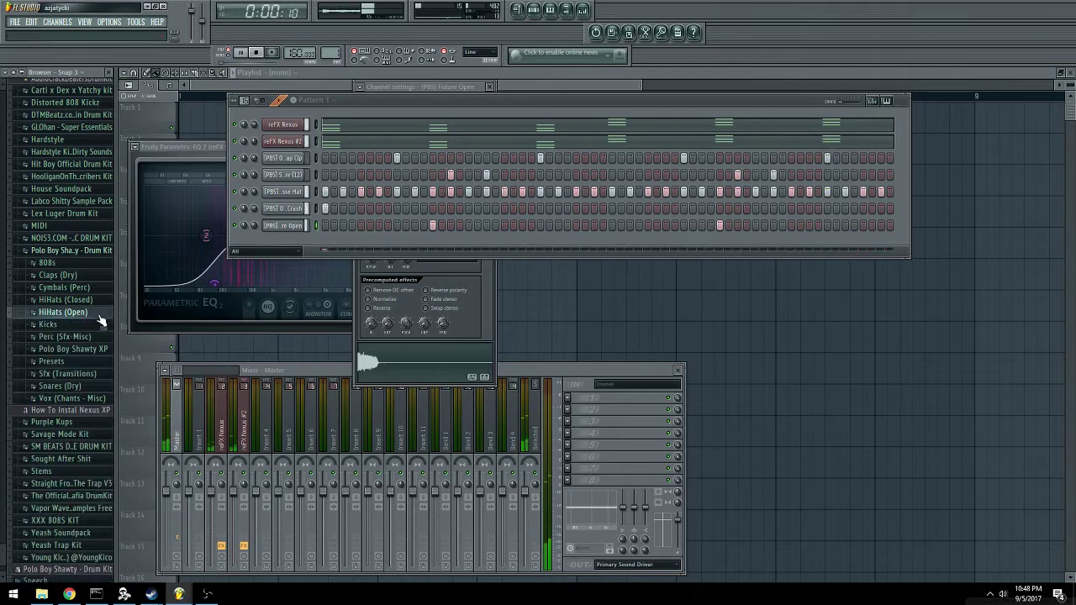
{"action": "left_click", "coordinate": [94, 324]}
{"action": "left_click_drag", "start_coordinate": [94, 392], "coordinate": [288, 258]}
{"action": "left_click", "coordinate": [50, 324]}
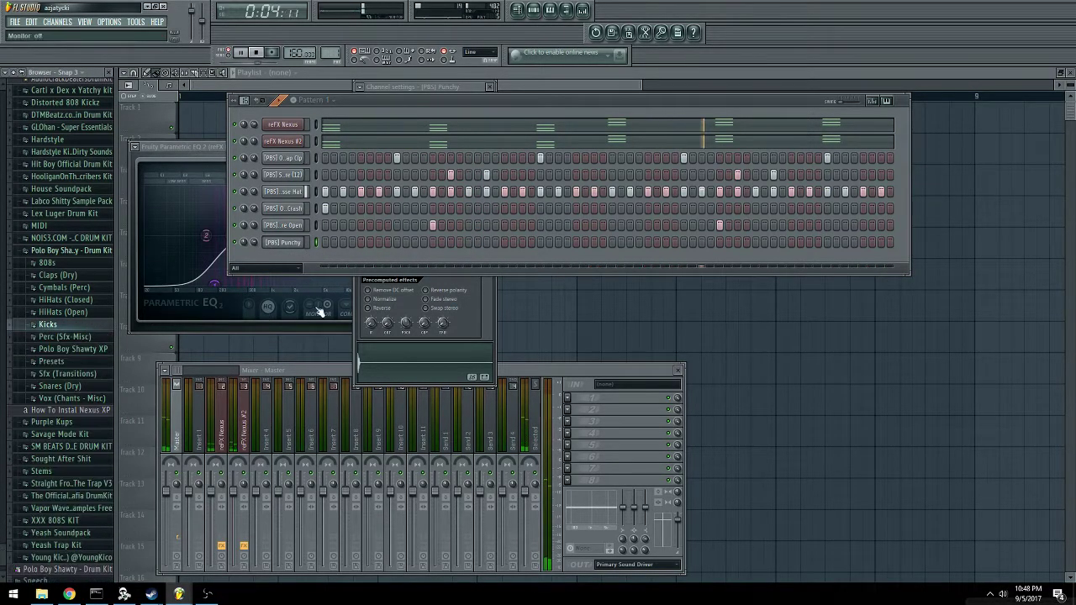
Place Punchy kicks on steps 1 and 13, removing the trial hit on step 7, and check the timing in playback.
{"action": "left_click", "coordinate": [380, 243]}
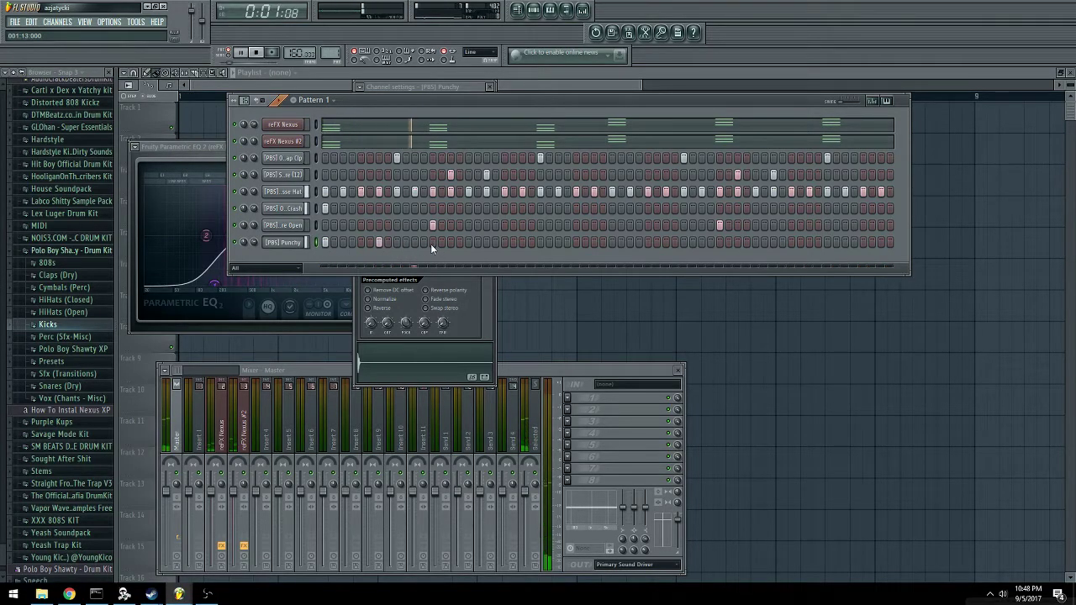
{"action": "right_click", "coordinate": [431, 244]}
{"action": "right_click", "coordinate": [379, 243]}
{"action": "left_click", "coordinate": [434, 242]}
{"action": "key", "text": "space"}
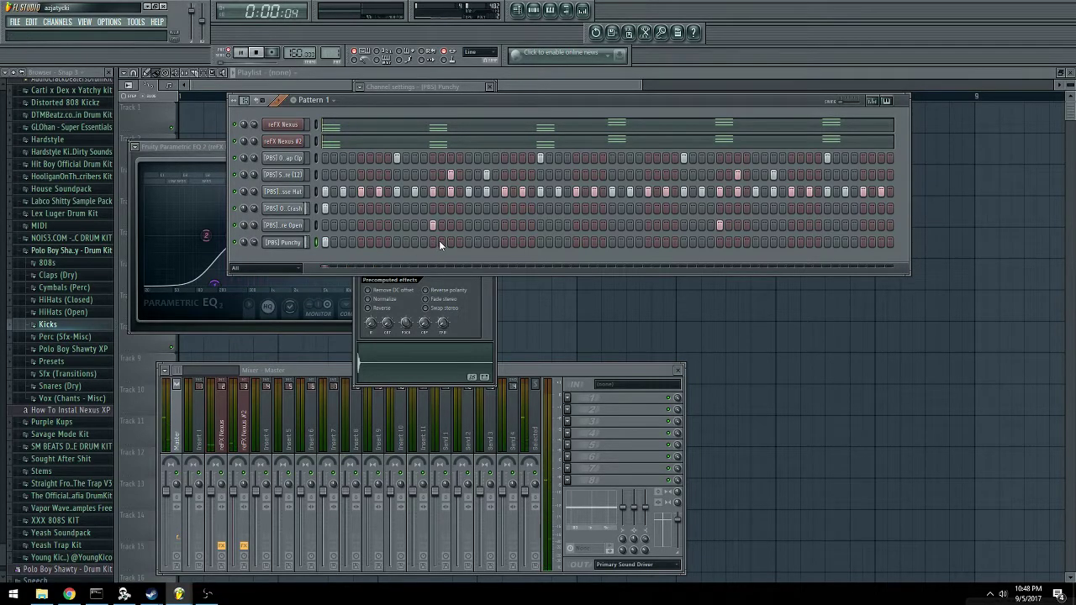
{"action": "key", "text": "space"}
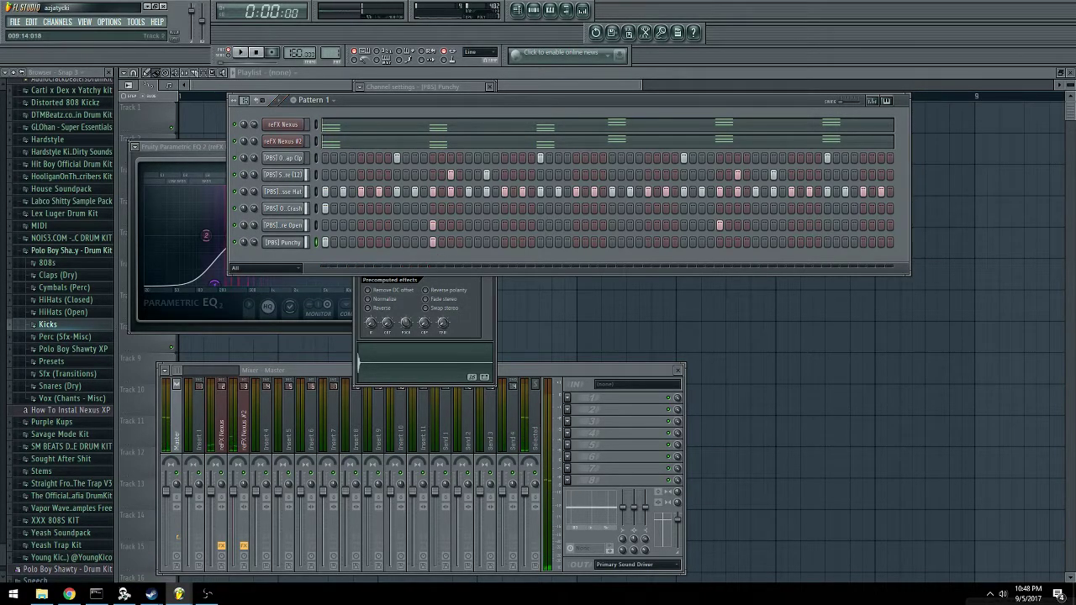
{"action": "key", "text": "space"}
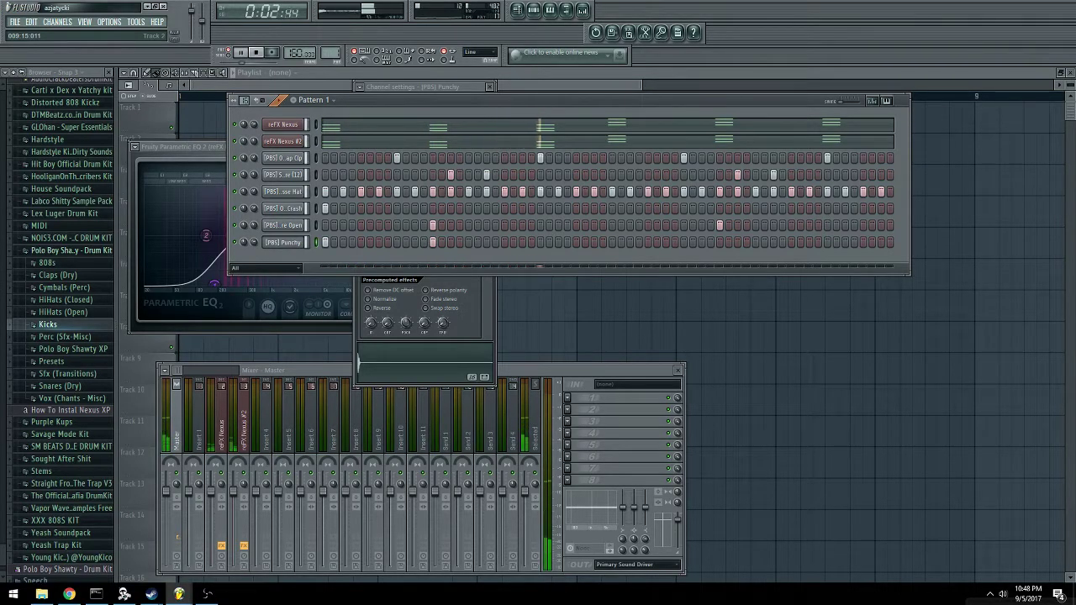
{"action": "key", "text": "space"}
{"action": "key", "text": "space"}
{"action": "left_click", "coordinate": [432, 242]}
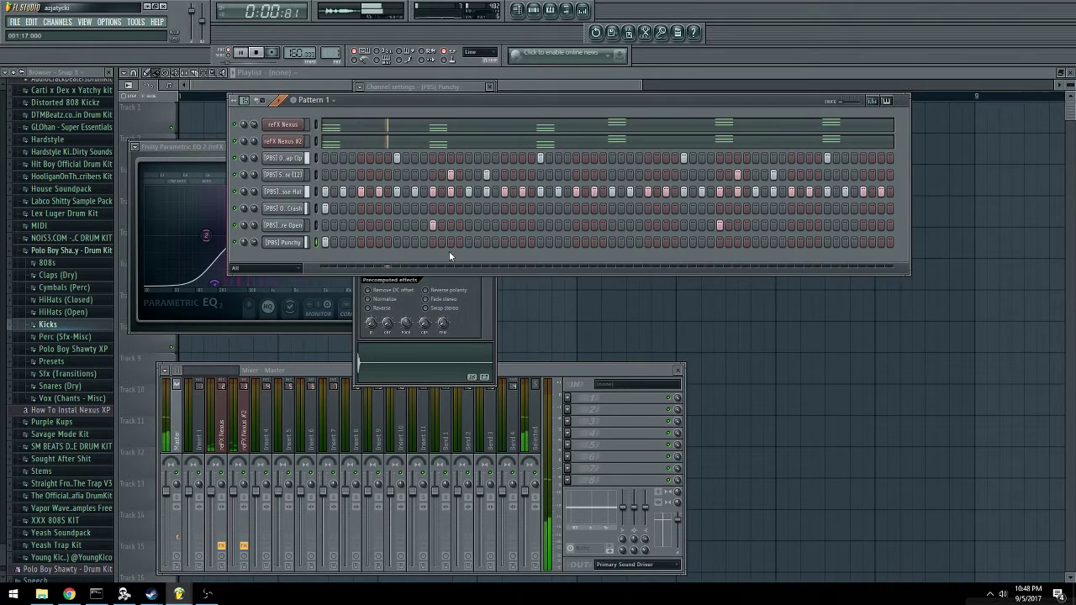
{"action": "key", "text": "space"}
{"action": "key", "text": "space"}
Extend the Punchy kick pattern with hits on steps 21, 27, 31, 33, 45 and 53.
{"action": "left_click", "coordinate": [504, 242]}
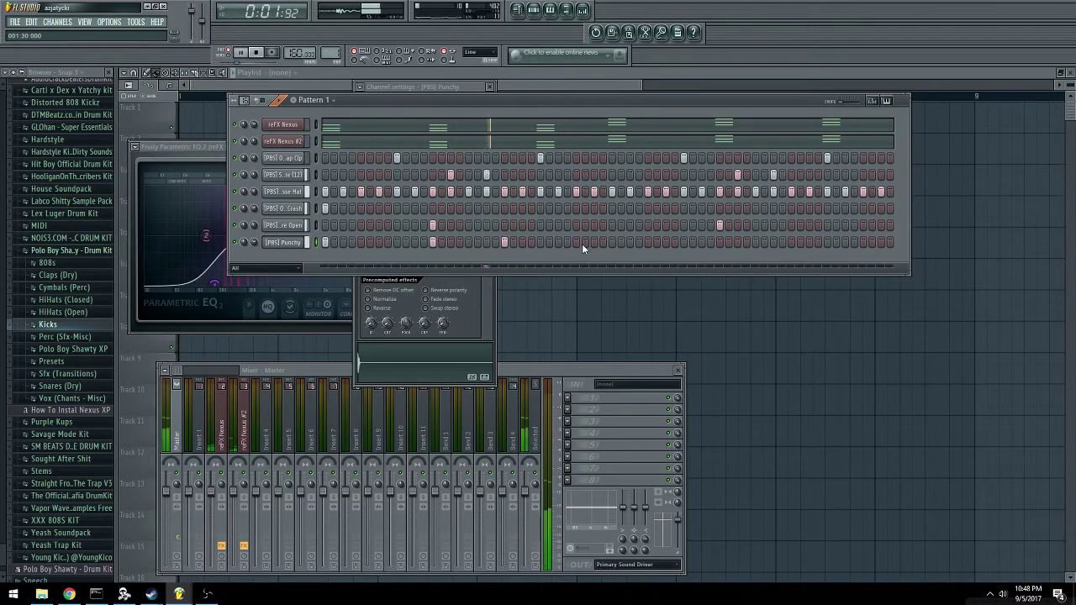
{"action": "key", "text": "space"}
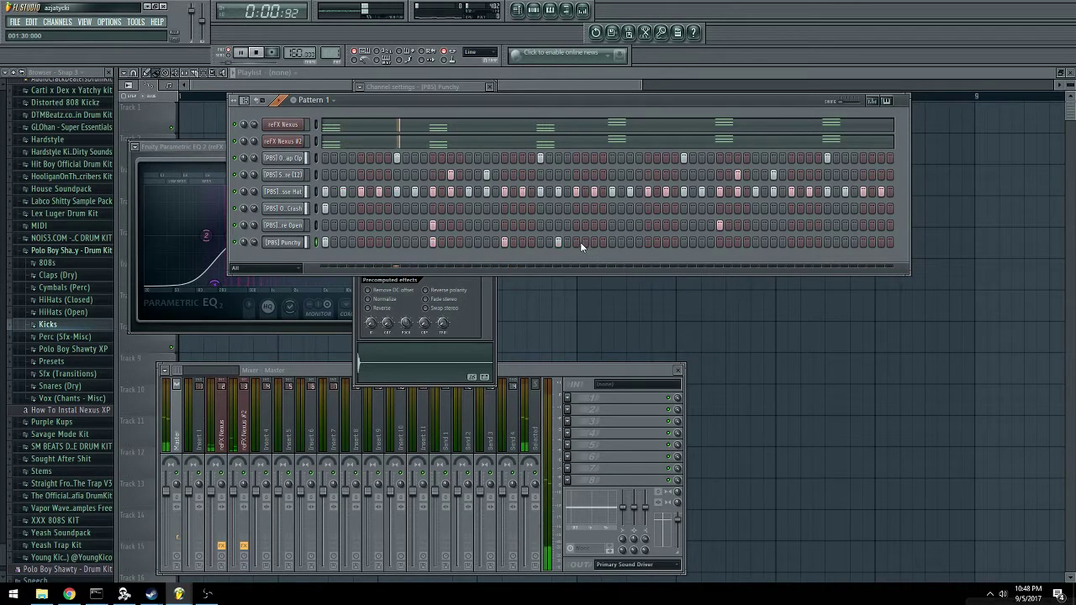
{"action": "left_click", "coordinate": [593, 243]}
{"action": "left_click", "coordinate": [612, 243]}
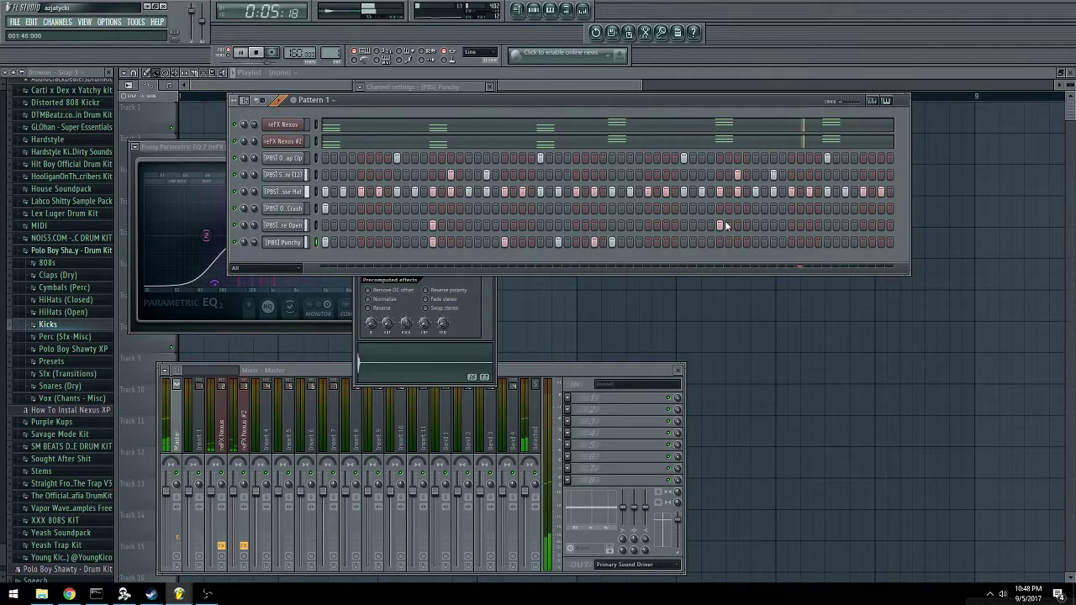
{"action": "key", "text": "space"}
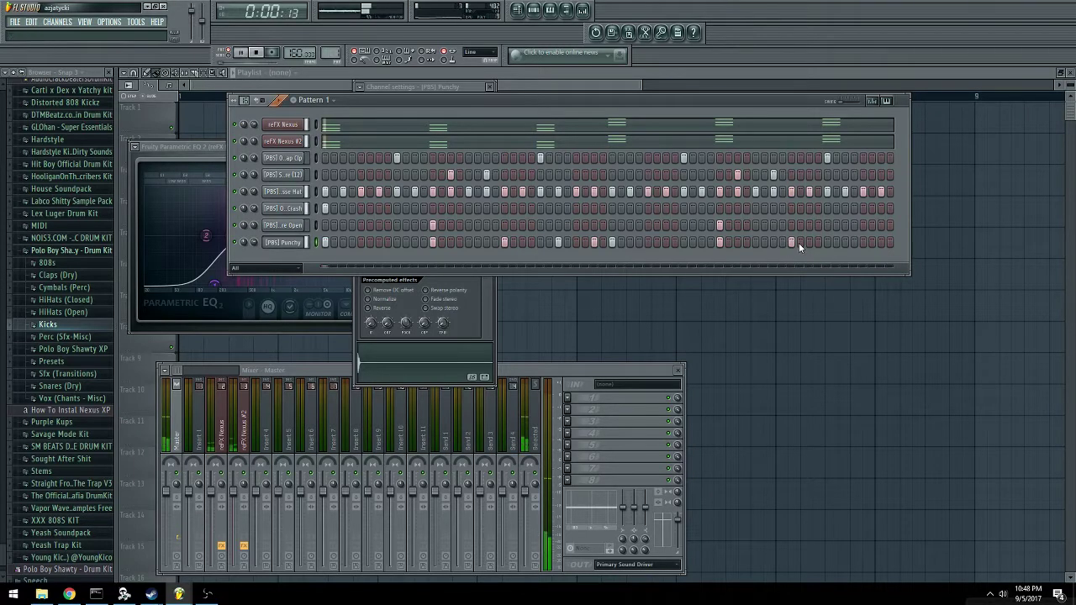
Add [PBS] Short from the 808s folder as a new channel.
{"action": "left_click", "coordinate": [47, 262]}
{"action": "left_click_drag", "start_coordinate": [84, 342], "coordinate": [286, 254]}
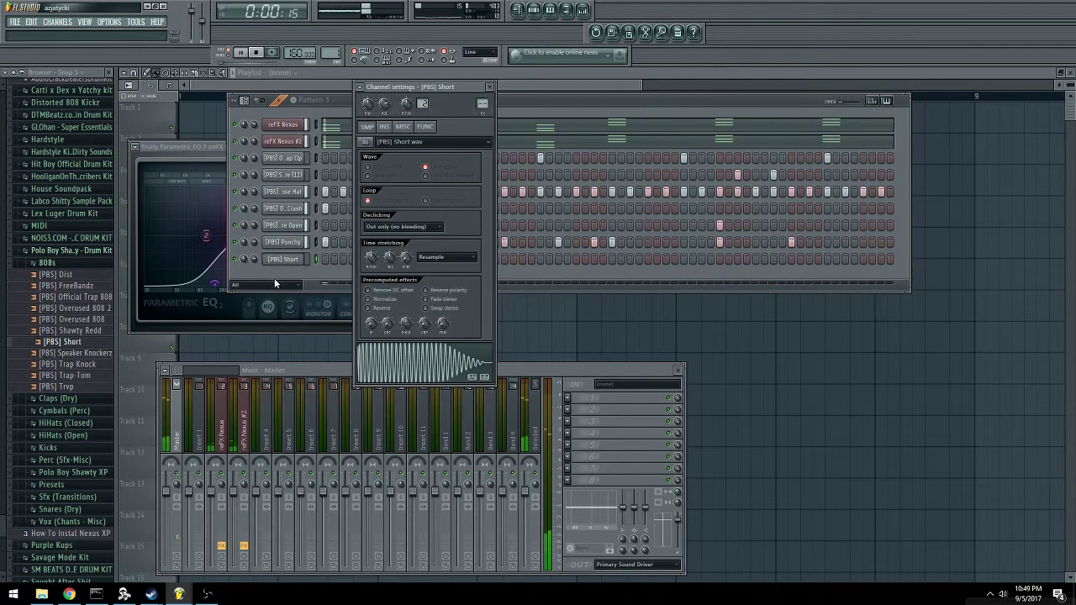
{"action": "left_click", "coordinate": [278, 276]}
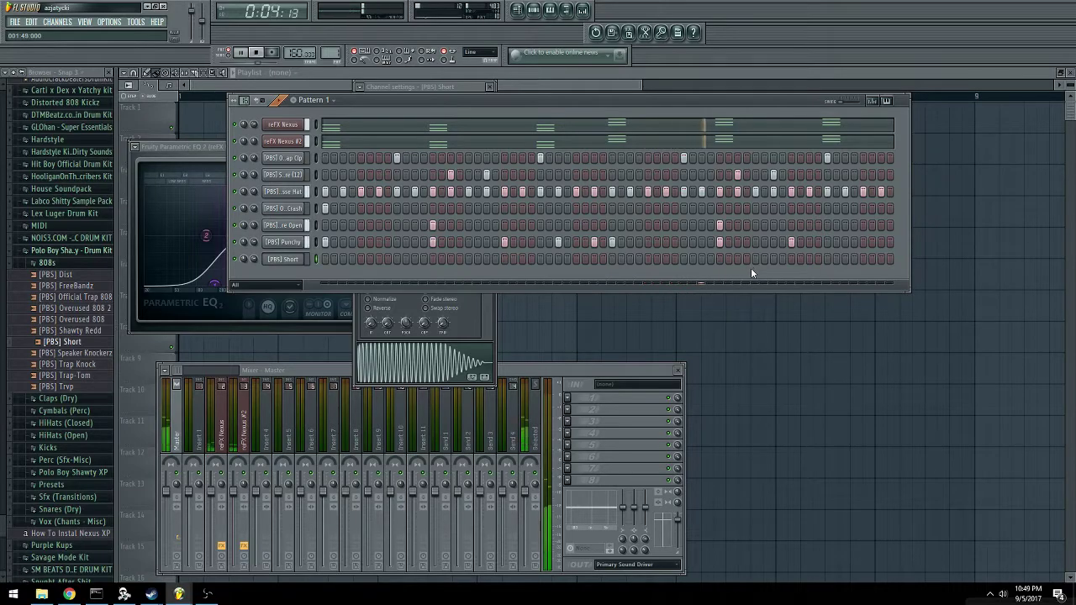
Add Punchy kicks on steps 59 and 63, and program [PBS] Short on steps 1, 13, 21, 27, 31, 33, 45, 53, 59 and 63.
{"action": "left_click", "coordinate": [863, 243]}
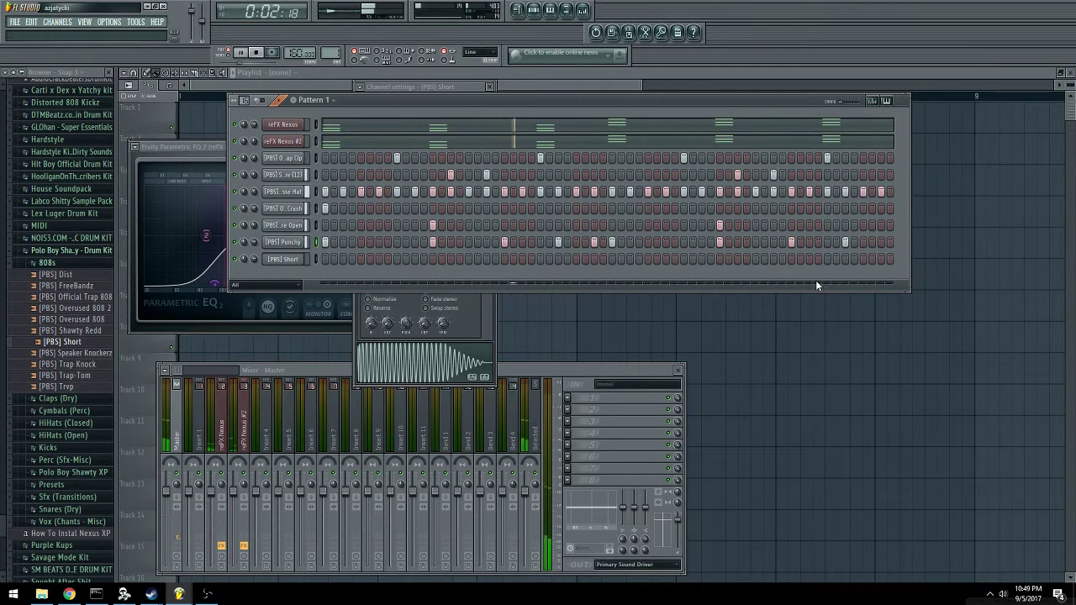
{"action": "left_click", "coordinate": [882, 242]}
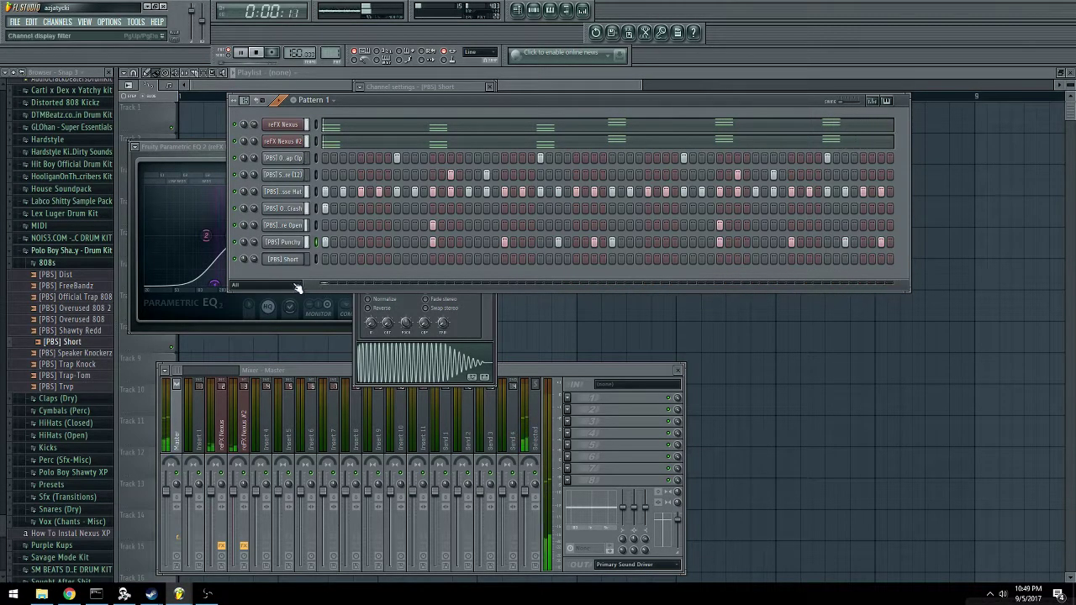
{"action": "left_click", "coordinate": [433, 259]}
{"action": "key", "text": "space"}
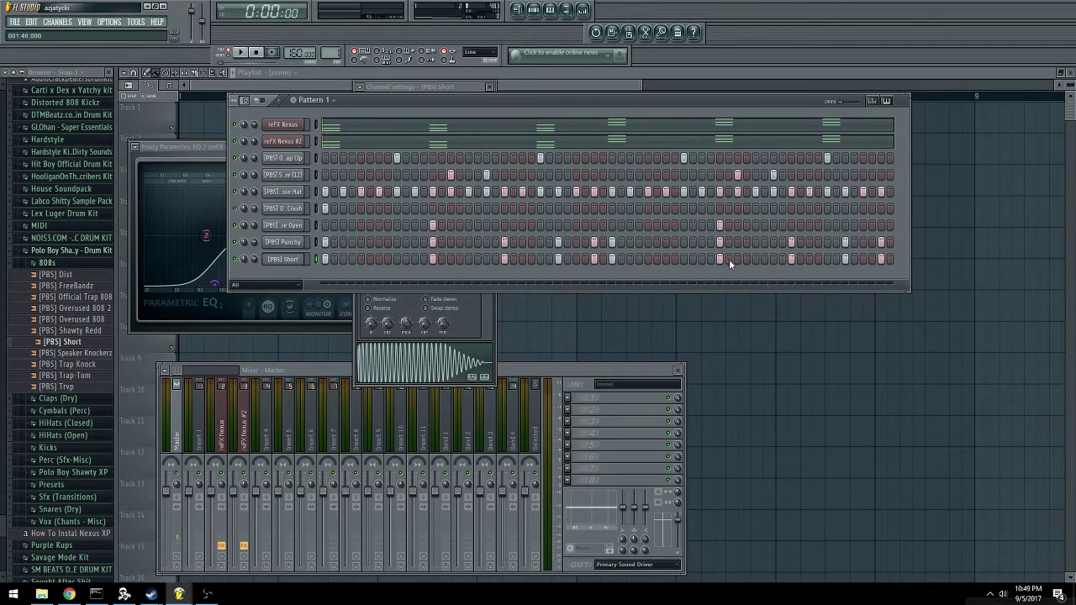
Enable the volume envelope of the [PBS] Short channel and send its steps to the piano roll.
{"action": "left_click", "coordinate": [282, 259]}
{"action": "left_click", "coordinate": [384, 126]}
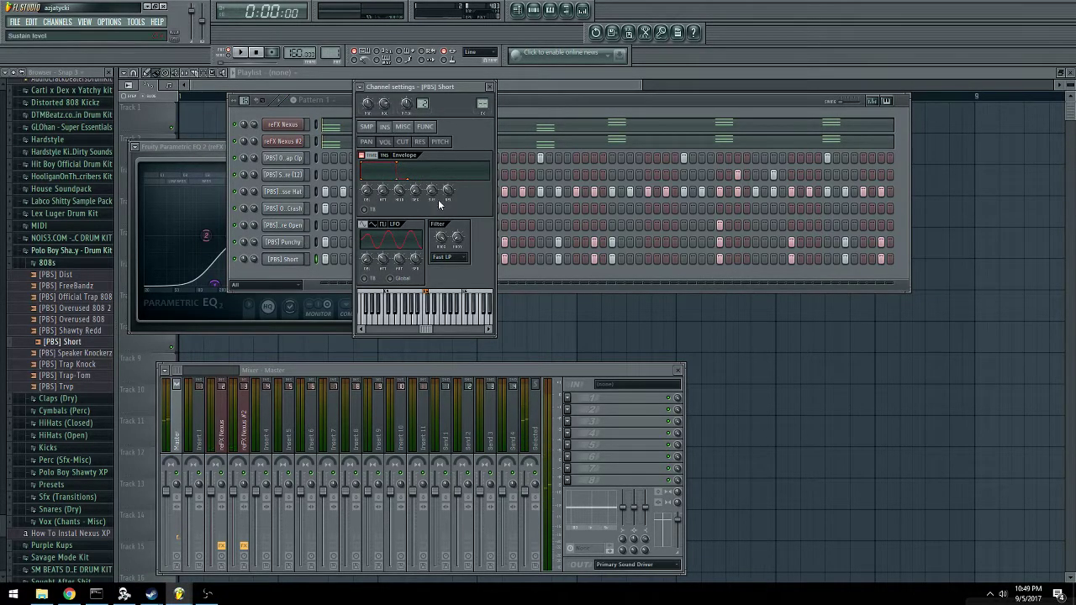
{"action": "right_click", "coordinate": [299, 258]}
{"action": "left_click", "coordinate": [324, 264]}
{"action": "scroll", "coordinate": [284, 97], "scroll_direction": "down", "scroll_amount": 10}
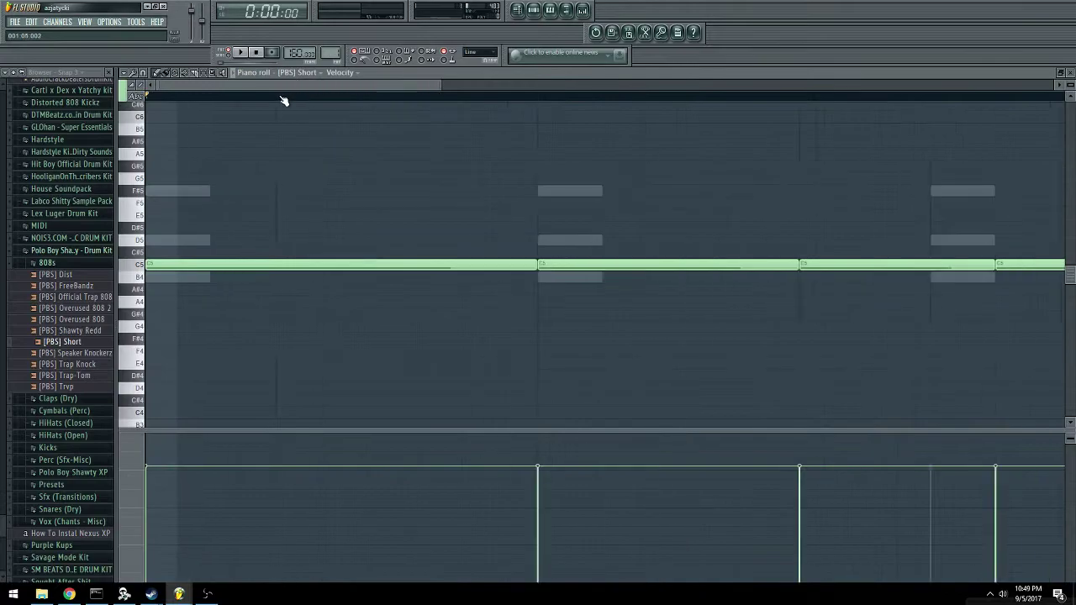
Shorten the 808 notes starting on steps 1 and 33 to 8 steps each and play the pattern.
{"action": "key", "text": "space"}
{"action": "key", "text": "space"}
{"action": "left_click_drag", "start_coordinate": [227, 265], "coordinate": [186, 266]}
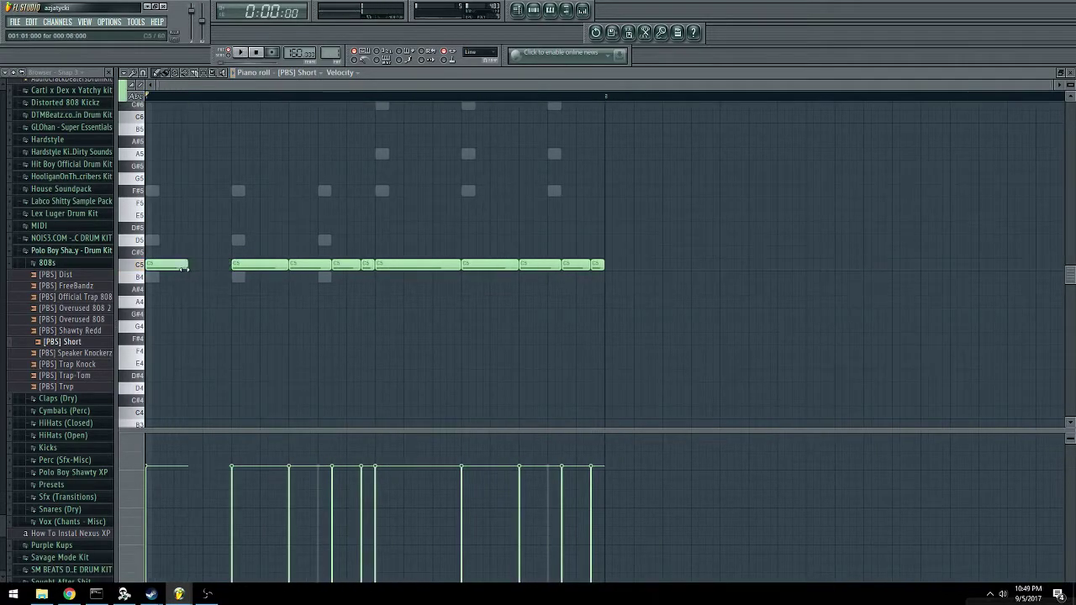
{"action": "left_click_drag", "start_coordinate": [459, 265], "coordinate": [432, 265]}
{"action": "key", "text": "space"}
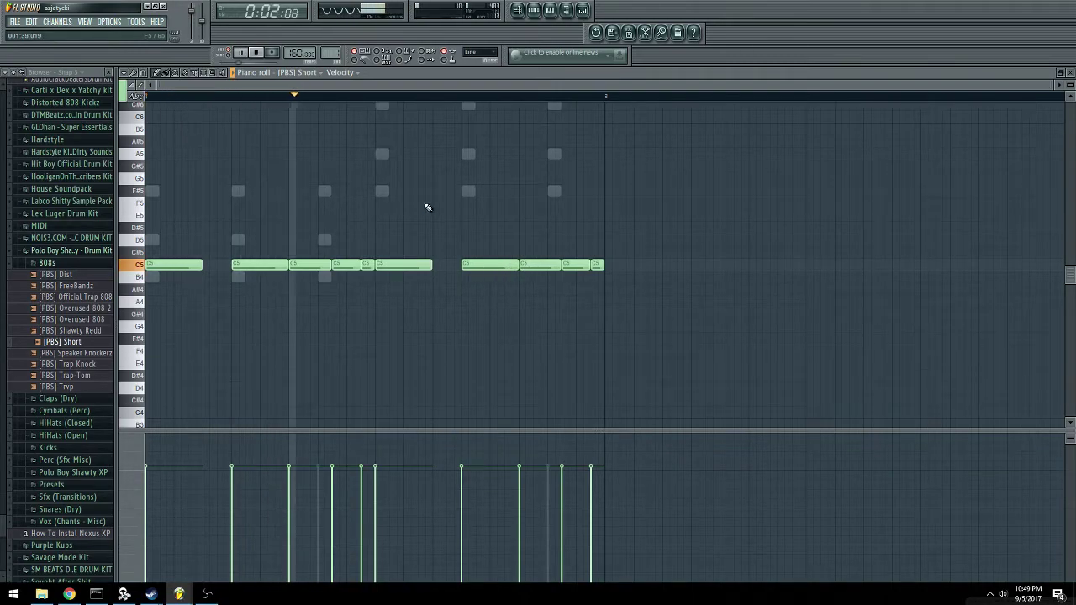
{"action": "key", "text": "space"}
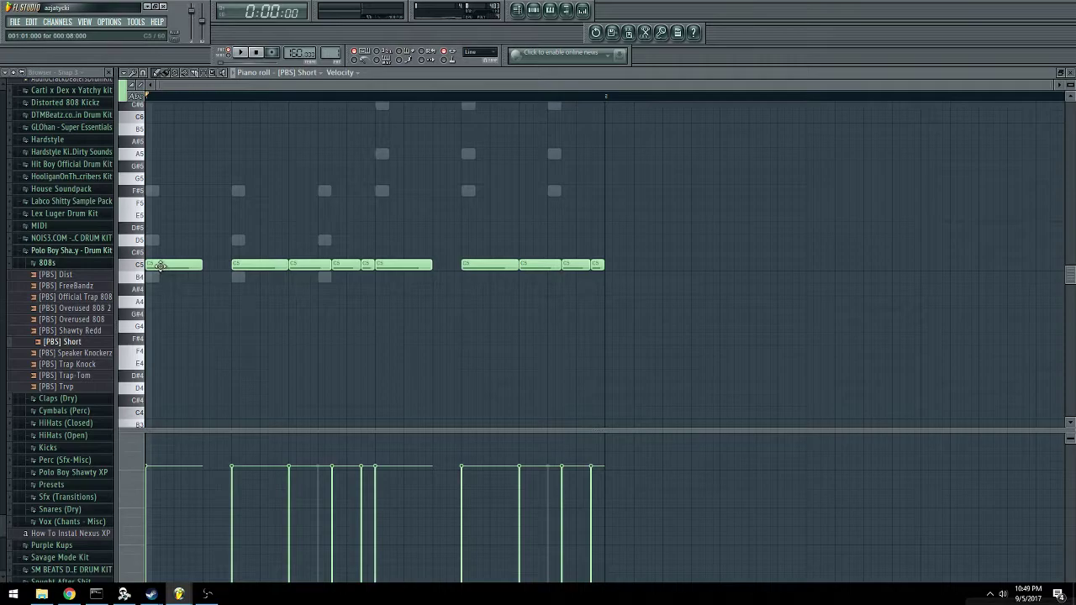
Transpose all the 808 notes to D5, lower the notes on steps 21 and 27 to B4, and listen to the result.
{"action": "key", "text": "ctrl+a"}
{"action": "left_click_drag", "start_coordinate": [159, 265], "coordinate": [159, 240]}
{"action": "key", "text": "ctrl+d"}
{"action": "key", "text": "space"}
{"action": "left_click_drag", "start_coordinate": [307, 241], "coordinate": [338, 278]}
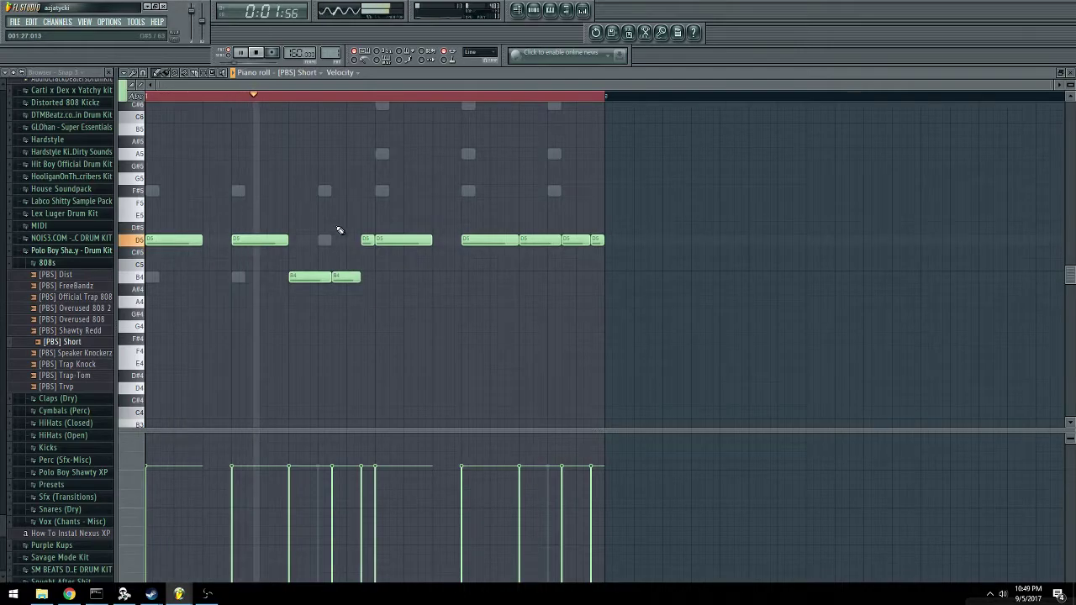
{"action": "key", "text": "space"}
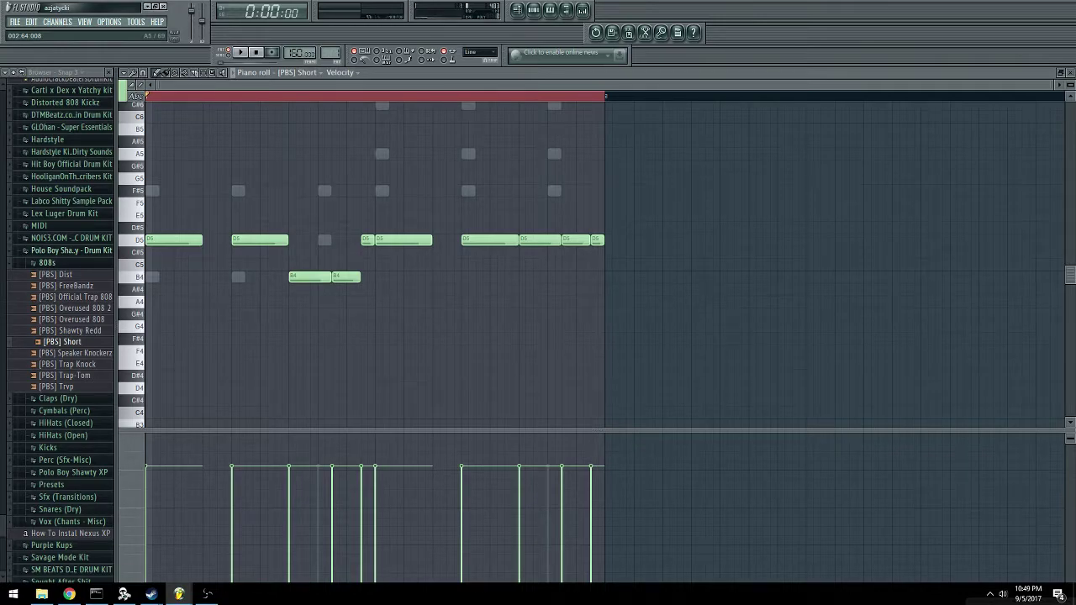
{"action": "key", "text": "space"}
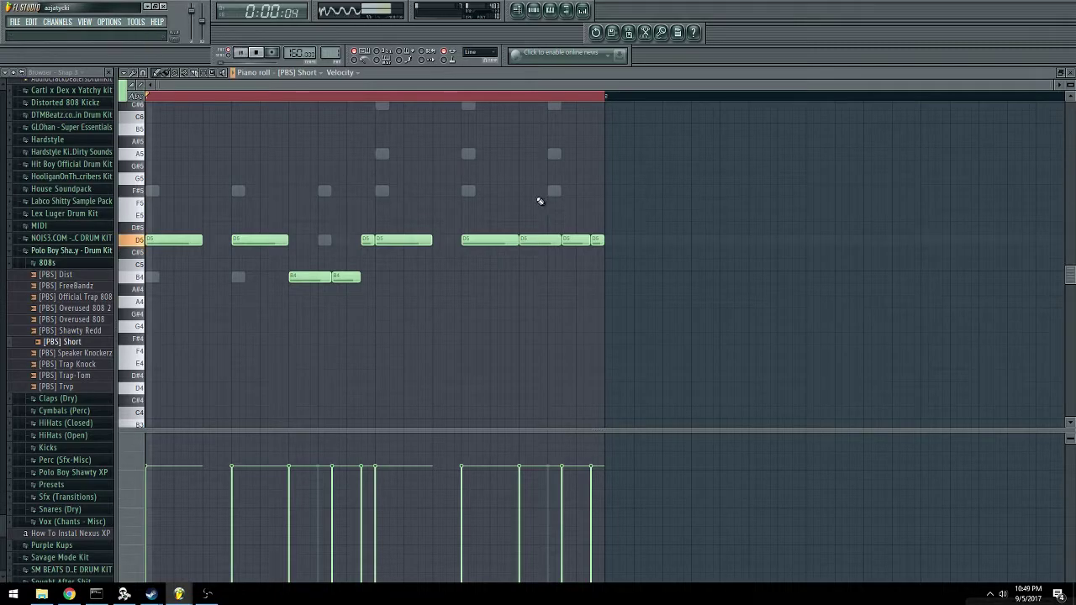
{"action": "key", "text": "space"}
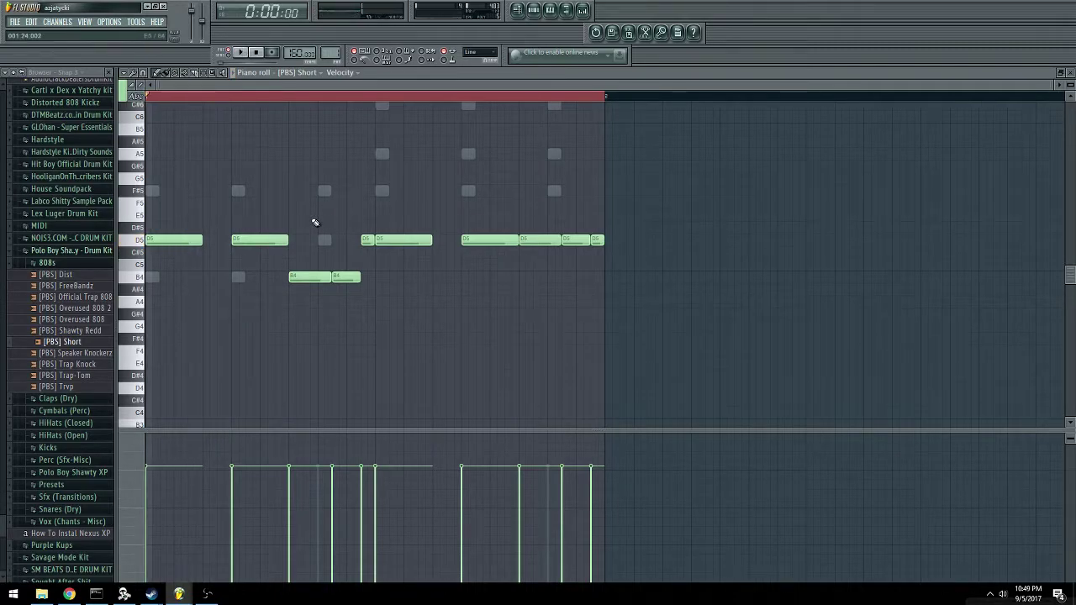
Transpose the 808 line up so its D5 notes reach F#5, and set the notes on steps 21, 27 and 31 to D5.
{"action": "left_click", "coordinate": [137, 190]}
{"action": "key", "text": "ctrl+a"}
{"action": "left_click_drag", "start_coordinate": [598, 239], "coordinate": [598, 191]}
{"action": "key", "text": "ctrl+d"}
{"action": "key", "text": "space"}
{"action": "key", "text": "space"}
{"action": "left_click_drag", "start_coordinate": [300, 228], "coordinate": [353, 243]}
{"action": "key", "text": "space"}
{"action": "left_click_drag", "start_coordinate": [365, 190], "coordinate": [379, 243]}
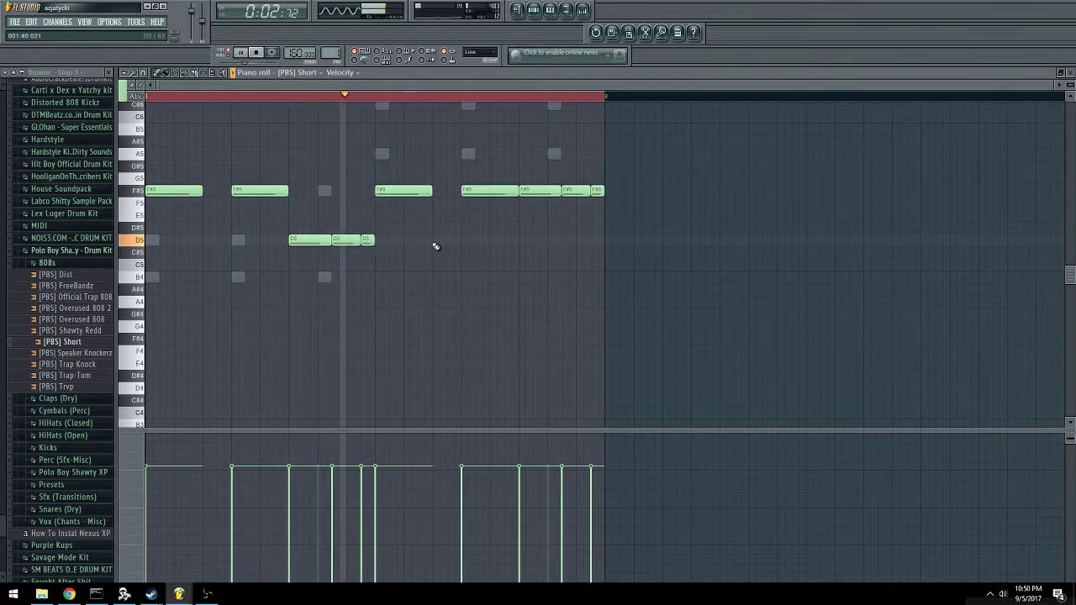
Raise the 808 notes from step 33 to the end of the pattern to A5.
{"action": "key", "text": "space"}
{"action": "left_click_drag", "start_coordinate": [405, 190], "coordinate": [404, 154]}
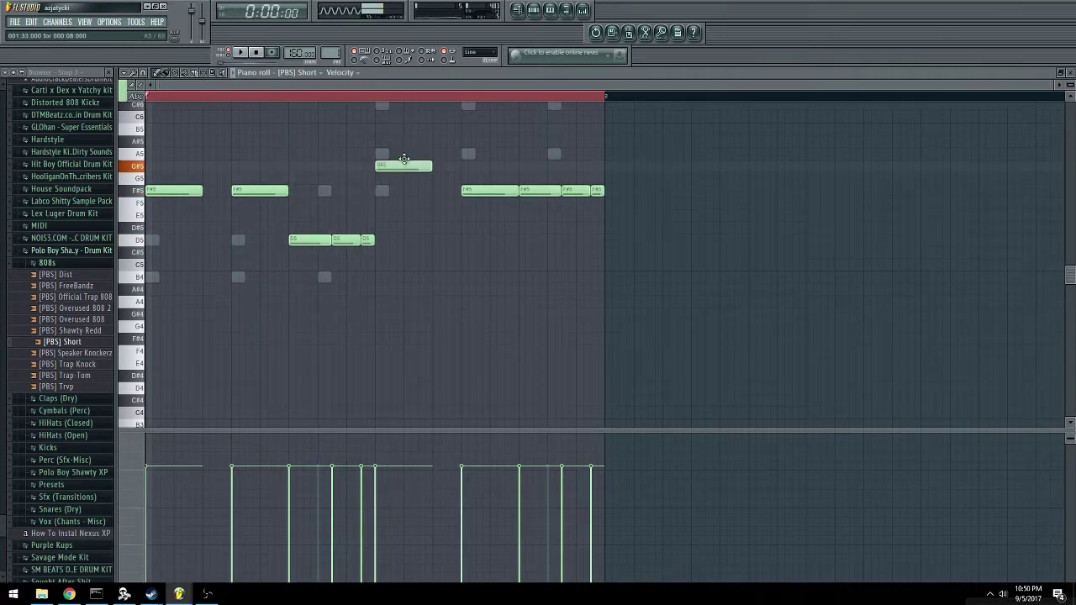
{"action": "left_click_drag", "start_coordinate": [481, 187], "coordinate": [572, 153]}
{"action": "key", "text": "space"}
{"action": "right_click", "coordinate": [574, 220]}
{"action": "scroll", "coordinate": [560, 265], "scroll_direction": "up", "scroll_amount": 2}
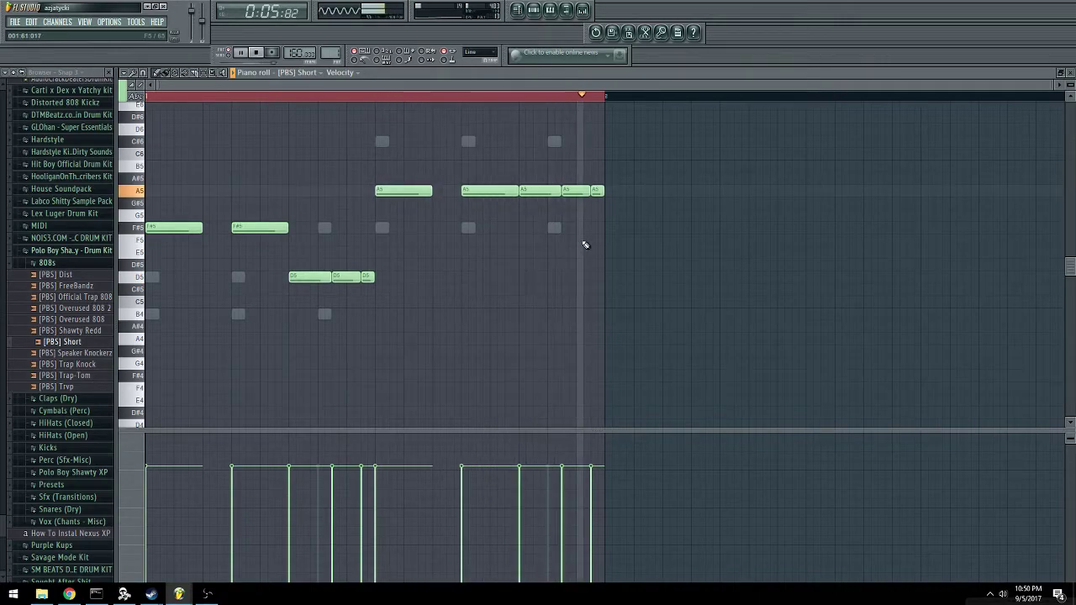
Lower the last three 808 notes to F#5 and delete the final one on step 63.
{"action": "left_click_drag", "start_coordinate": [552, 182], "coordinate": [540, 229]}
{"action": "left_click", "coordinate": [560, 278]}
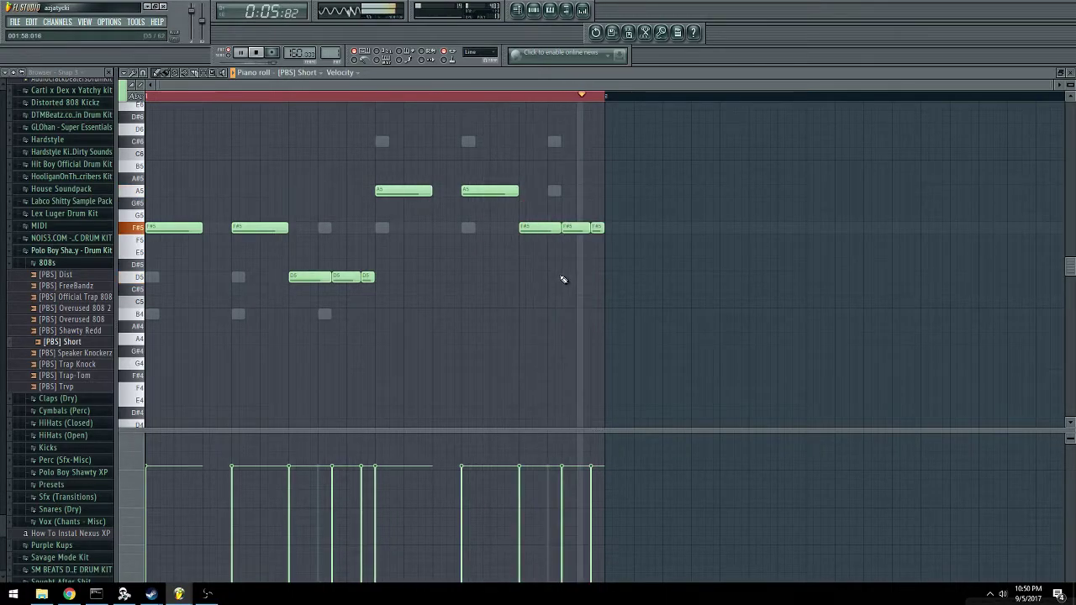
{"action": "right_click", "coordinate": [597, 228]}
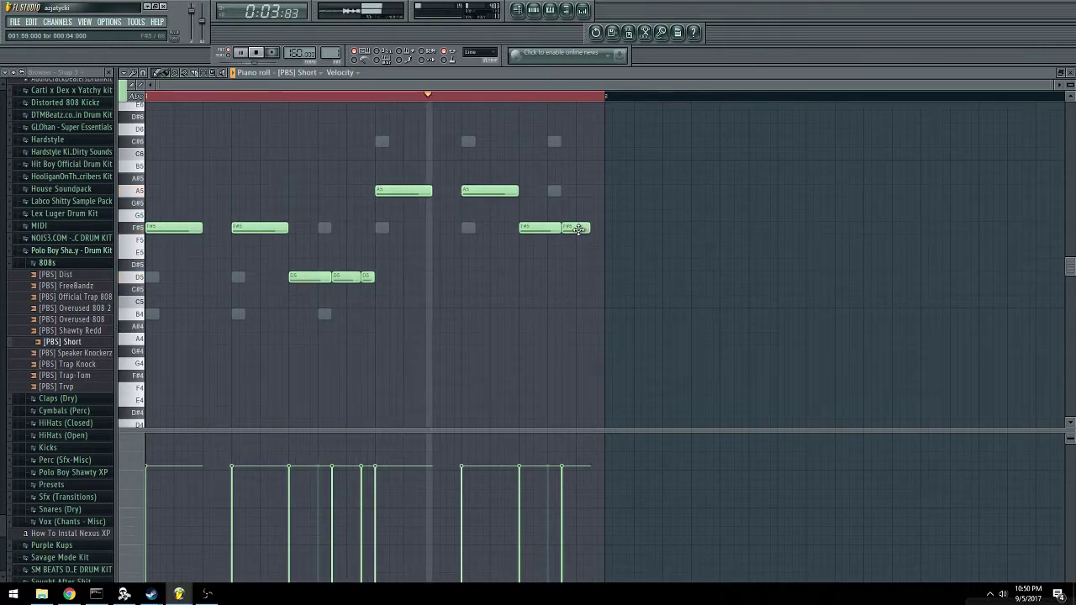
Extend the second-to-last 808 F#5 note up to step 61 and make the final F#5 run from step 61 to the pattern end.
{"action": "left_click", "coordinate": [598, 228]}
{"action": "mouse_move", "coordinate": [617, 229]}
{"action": "left_mouse_down"}
{"action": "mouse_move", "coordinate": [577, 228]}
{"action": "mouse_move", "coordinate": [604, 229]}
{"action": "left_mouse_up"}
{"action": "right_click", "coordinate": [597, 231]}
{"action": "right_click", "coordinate": [575, 231]}
{"action": "left_click", "coordinate": [576, 231]}
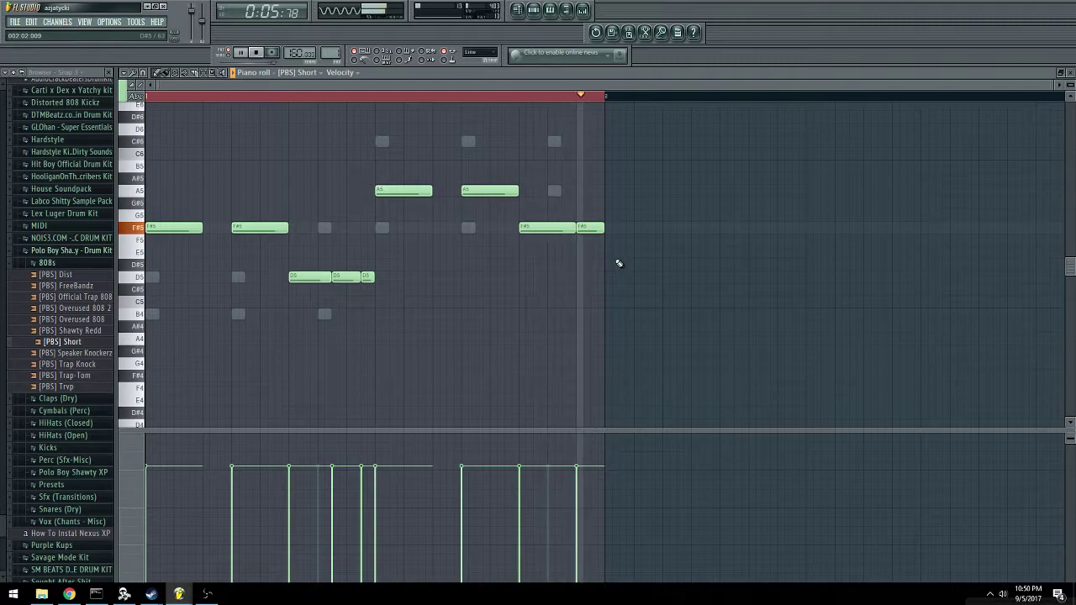
Replace the Punchy kick hits on steps 59 and 63 with a single hit on step 61.
{"action": "key", "text": "F7"}
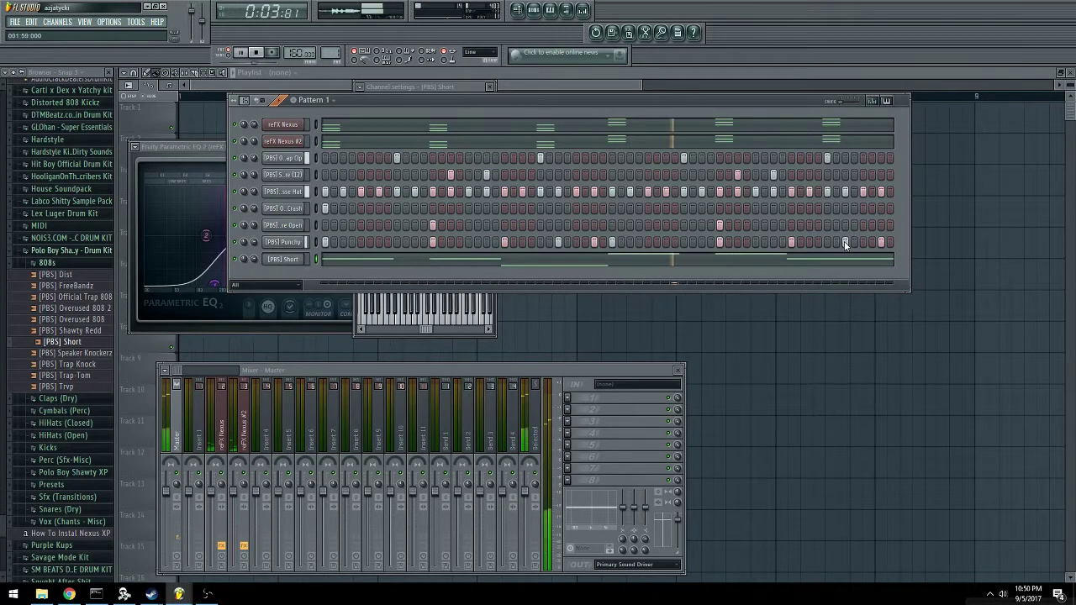
{"action": "left_click", "coordinate": [845, 242]}
{"action": "right_click", "coordinate": [881, 242]}
{"action": "left_click", "coordinate": [863, 242]}
Clone the reFX Nexus #2 channel and open the clone's empty piano roll with the whole pattern in view.
{"action": "left_click", "coordinate": [46, 263]}
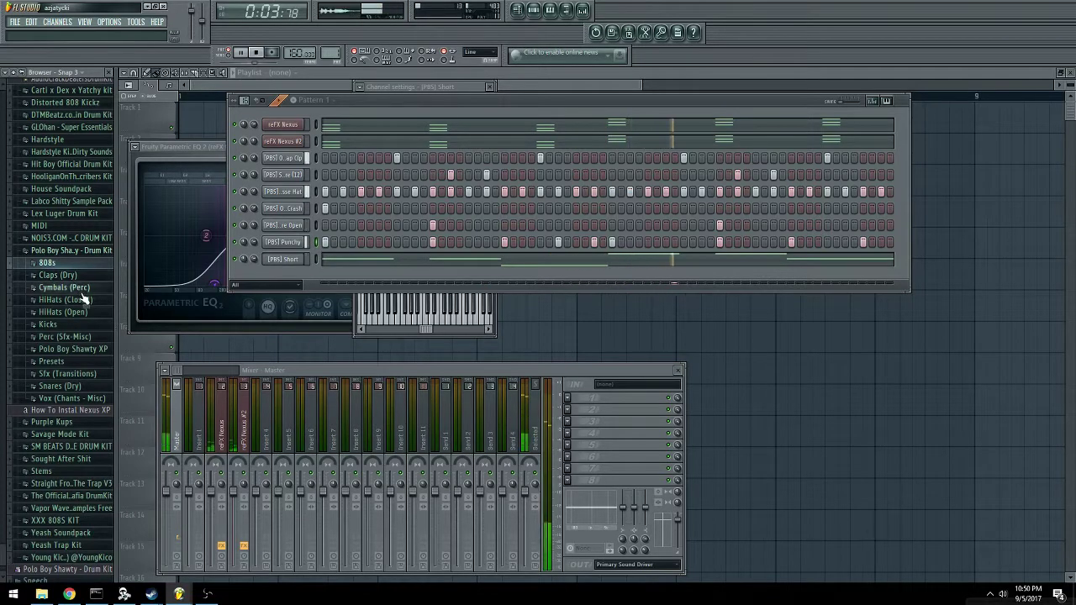
{"action": "right_click", "coordinate": [270, 126]}
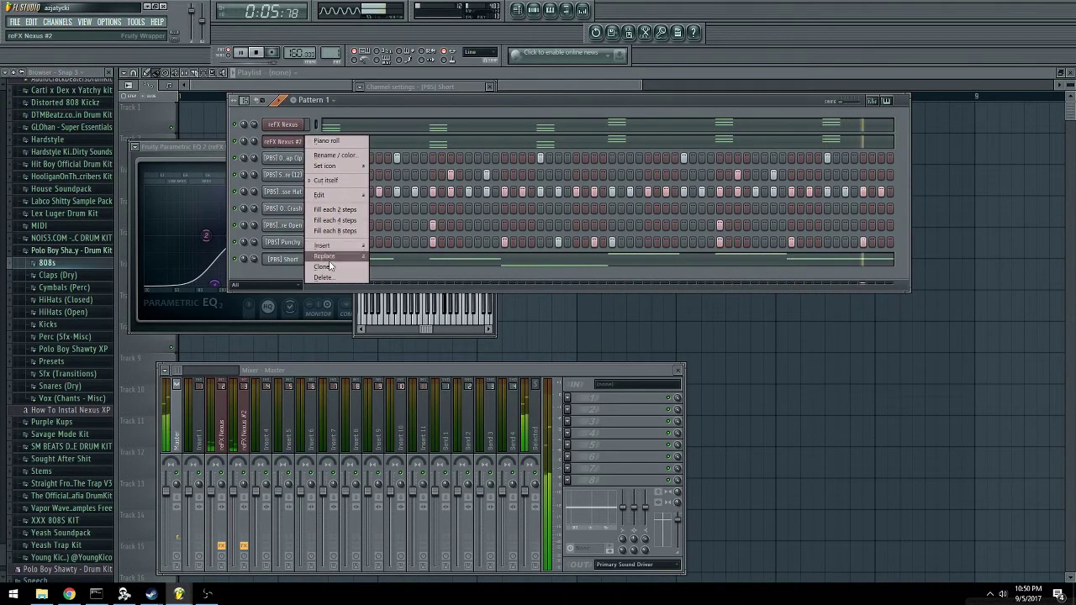
{"action": "left_click", "coordinate": [342, 184]}
{"action": "right_click", "coordinate": [298, 157]}
{"action": "left_click", "coordinate": [324, 157]}
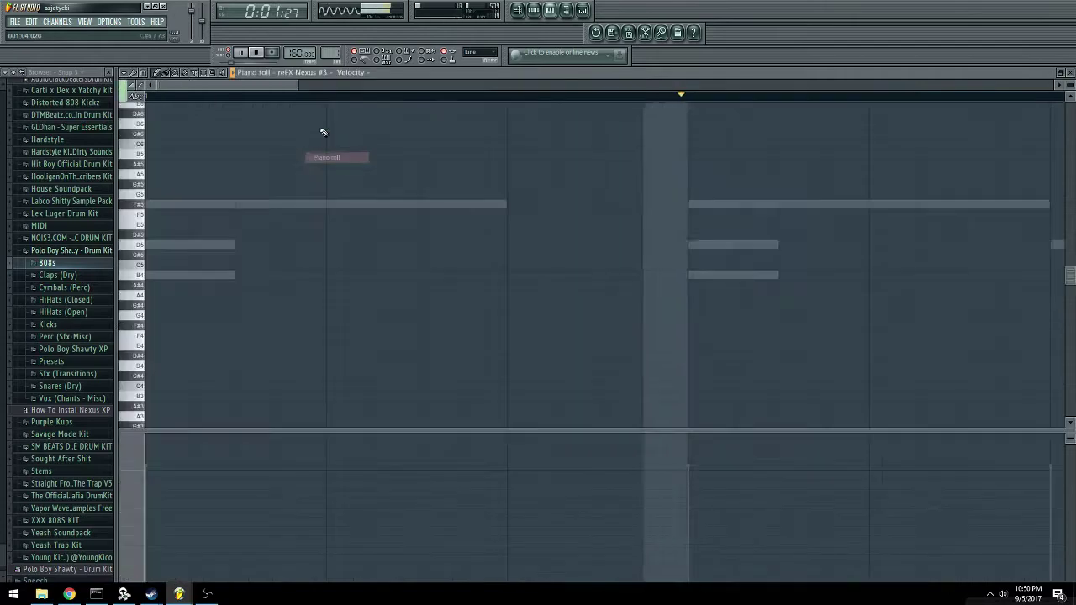
{"action": "key", "text": "space"}
{"action": "scroll", "coordinate": [322, 98], "scroll_direction": "down", "scroll_amount": 6}
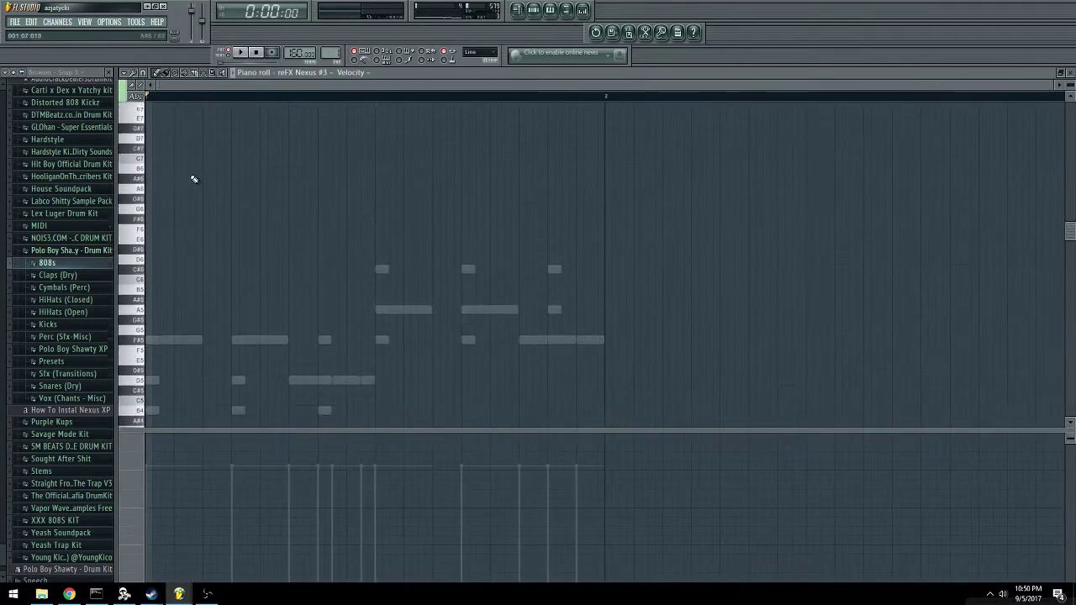
{"action": "left_click", "coordinate": [141, 217]}
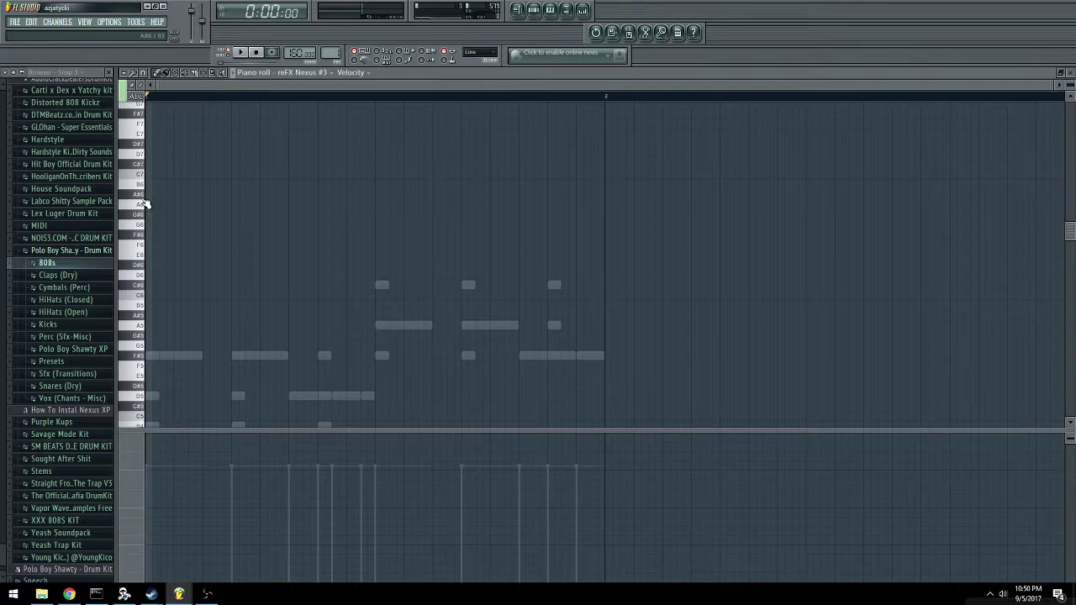
{"action": "left_click", "coordinate": [153, 195]}
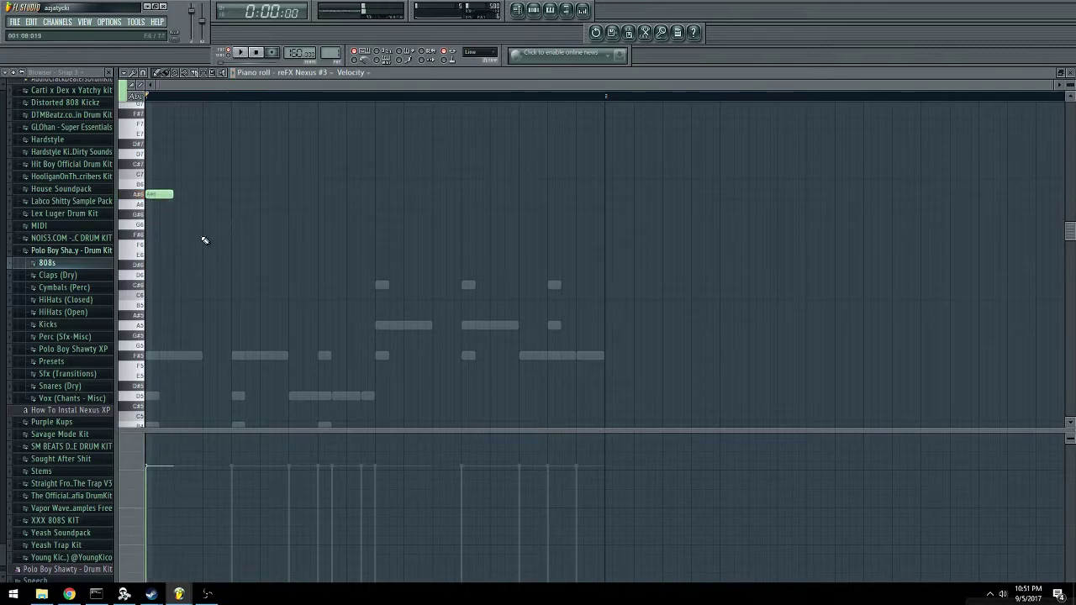
{"action": "left_click_drag", "start_coordinate": [160, 219], "coordinate": [166, 248]}
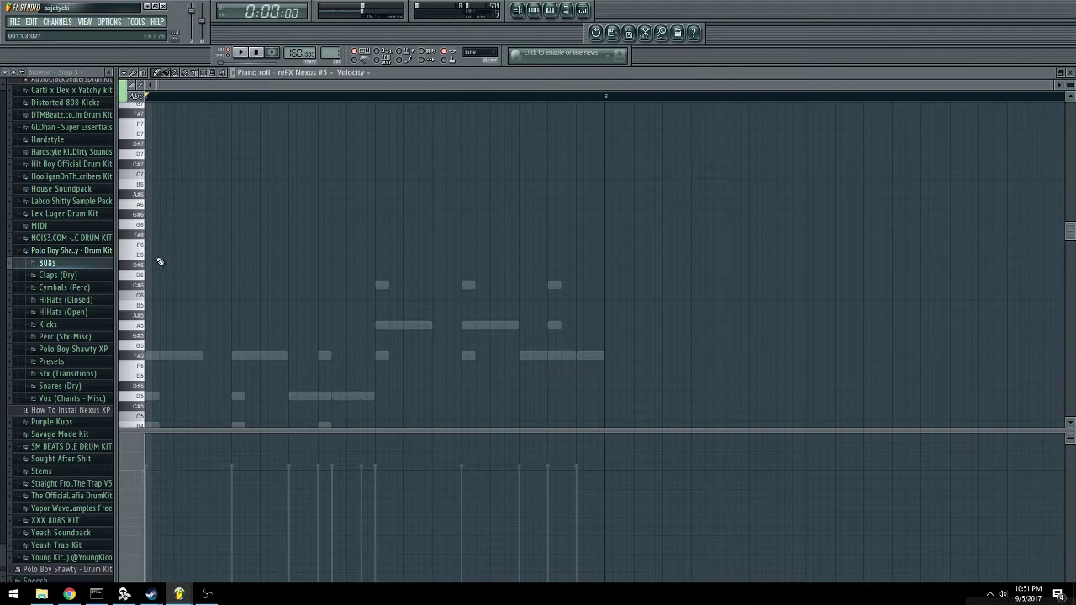
{"action": "right_click", "coordinate": [153, 253]}
{"action": "scroll", "coordinate": [177, 320], "scroll_direction": "down", "scroll_amount": 3}
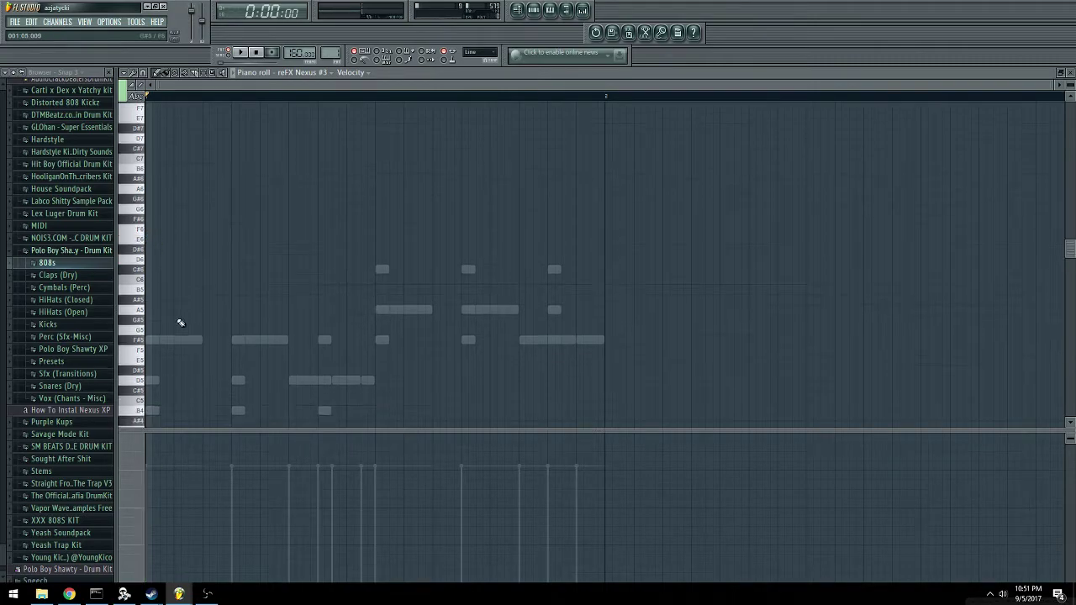
{"action": "left_click", "coordinate": [234, 335]}
{"action": "key", "text": "space"}
{"action": "left_click_drag", "start_coordinate": [237, 335], "coordinate": [237, 325]}
{"action": "left_click", "coordinate": [326, 336]}
{"action": "right_click", "coordinate": [324, 335]}
{"action": "right_click", "coordinate": [238, 325]}
{"action": "key", "text": "space"}
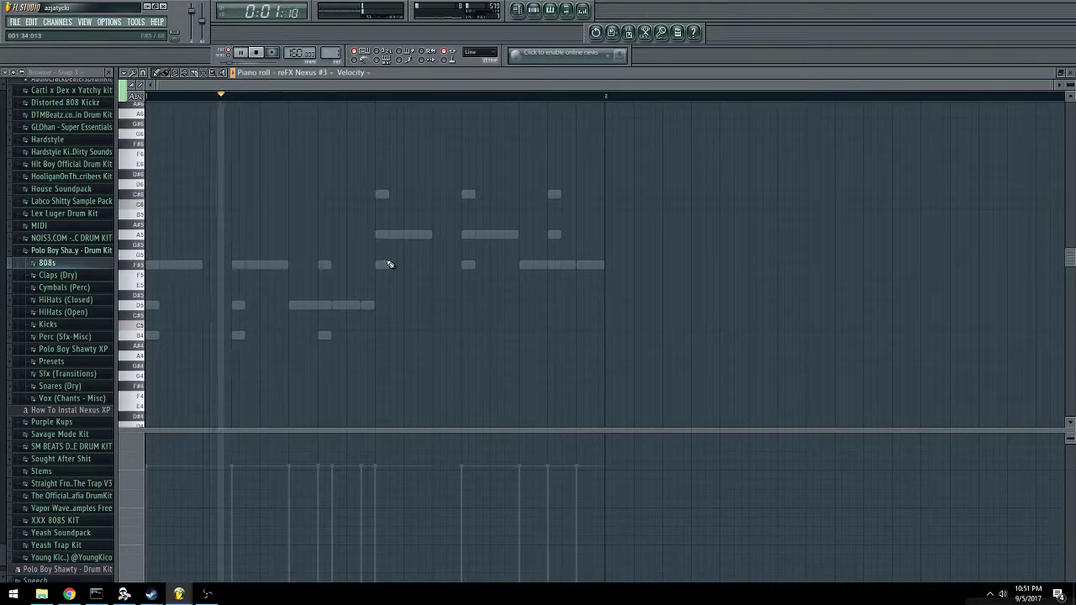
Load the Flute Solo preset from the 808 Mafia category in the cloned Nexus channel.
{"action": "key", "text": "Escape"}
{"action": "left_click", "coordinate": [283, 158]}
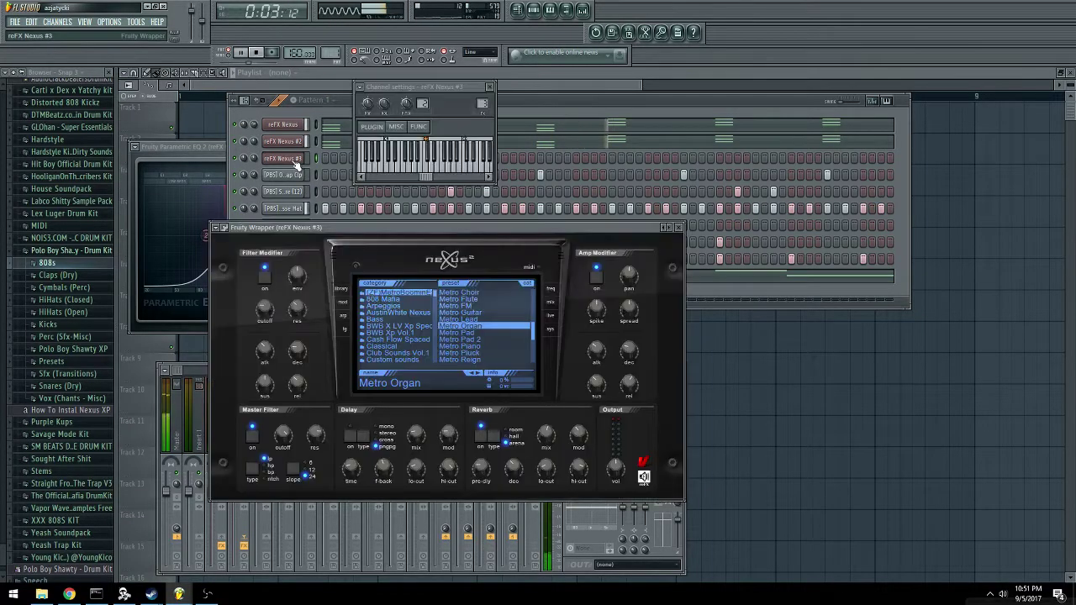
{"action": "left_click", "coordinate": [383, 299]}
{"action": "scroll", "coordinate": [487, 328], "scroll_direction": "down", "scroll_amount": 3}
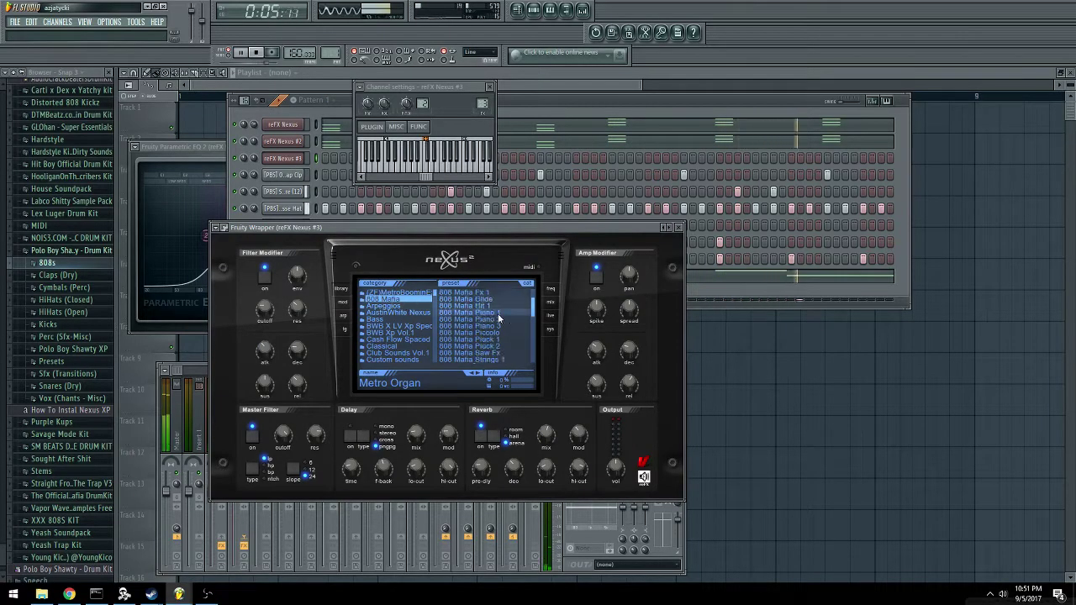
{"action": "scroll", "coordinate": [488, 332], "scroll_direction": "down", "scroll_amount": 5}
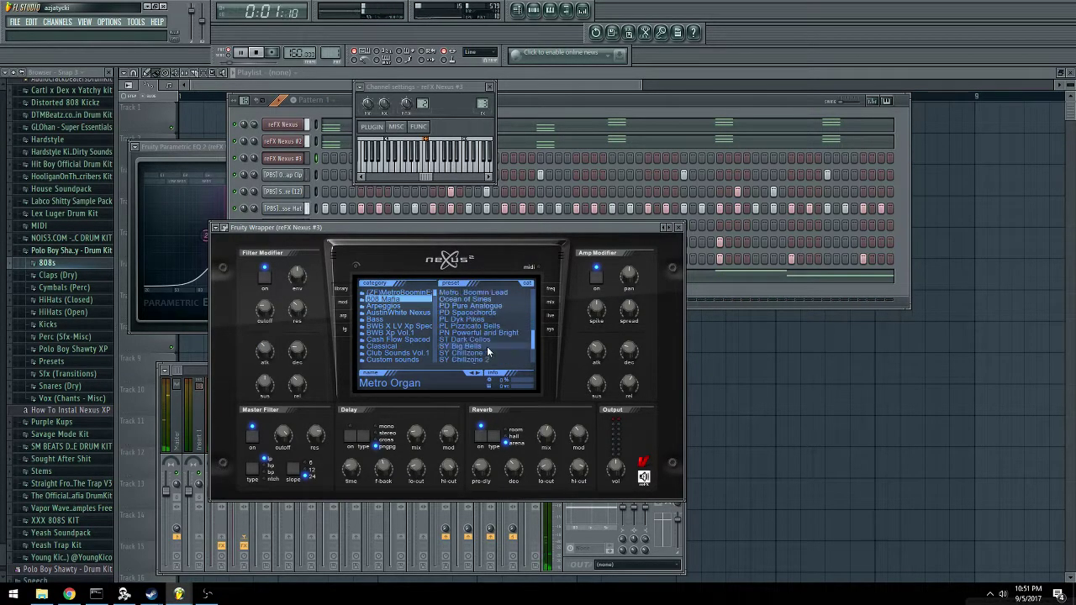
{"action": "scroll", "coordinate": [485, 339], "scroll_direction": "up", "scroll_amount": 6}
{"action": "key", "text": "space"}
{"action": "left_click", "coordinate": [454, 320]}
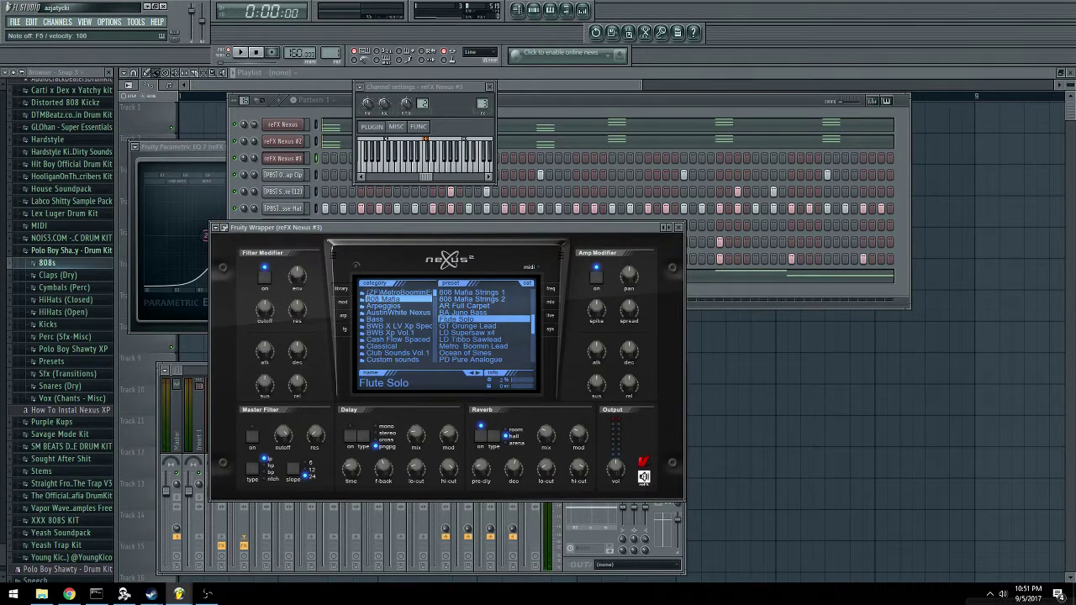
Start the flute melody in the cloned Nexus channel's piano roll with a two-step F#5 note on step 1.
{"action": "left_click", "coordinate": [613, 107]}
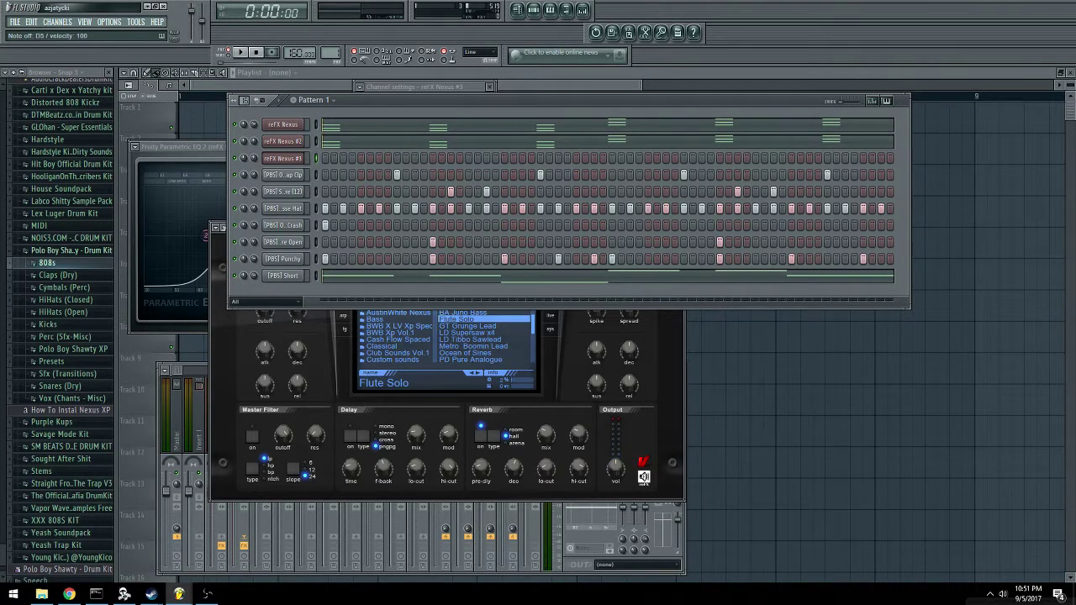
{"action": "key", "text": "F5"}
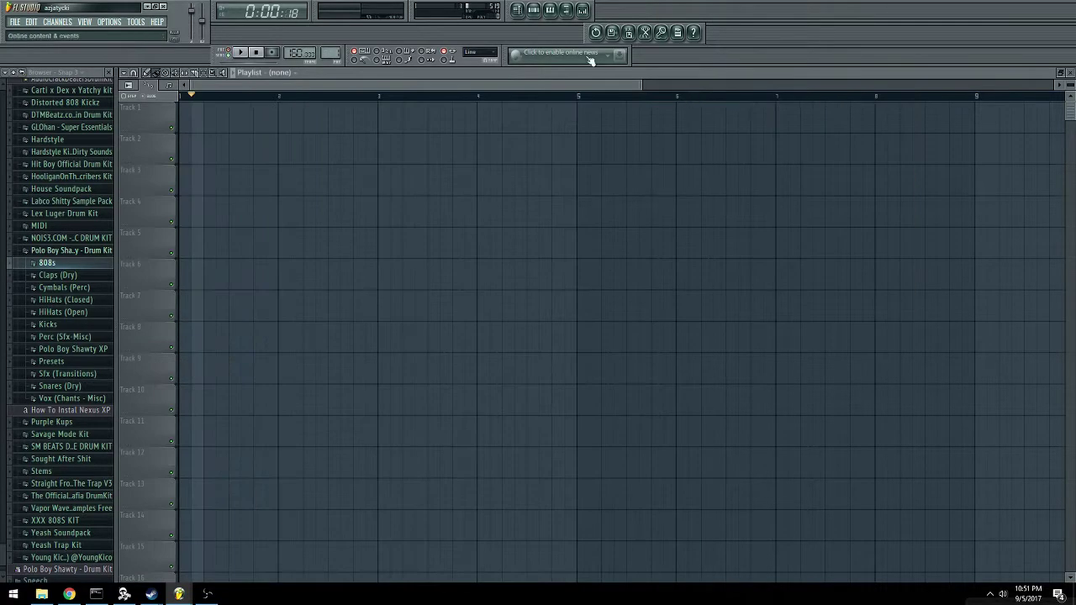
{"action": "left_click", "coordinate": [545, 10]}
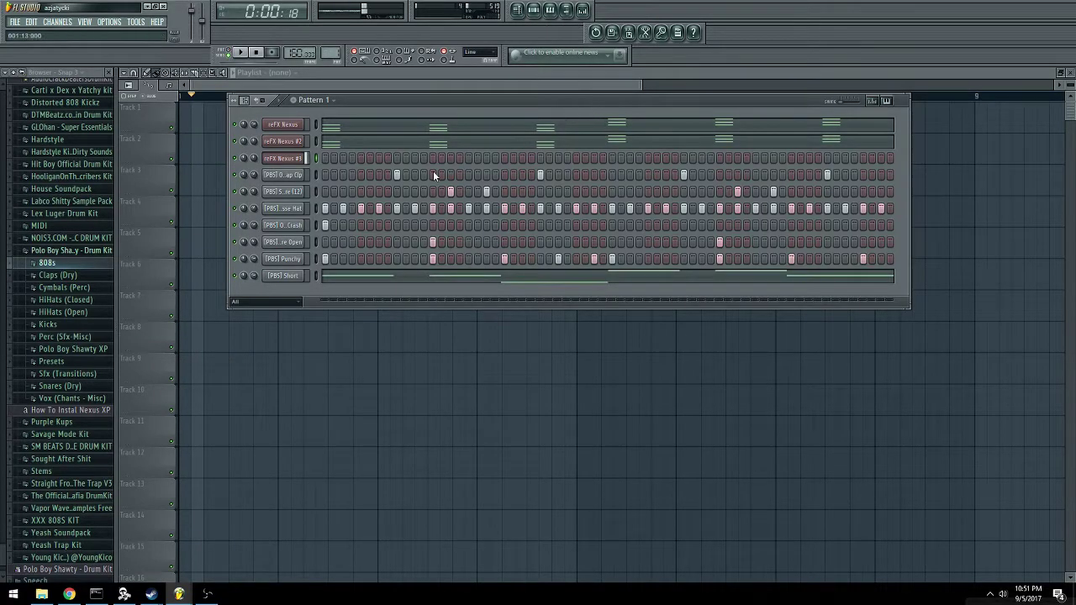
{"action": "right_click", "coordinate": [282, 143]}
{"action": "right_click", "coordinate": [283, 160]}
{"action": "left_click", "coordinate": [322, 156]}
{"action": "scroll", "coordinate": [319, 98], "scroll_direction": "down", "scroll_amount": 3}
{"action": "left_click", "coordinate": [151, 205]}
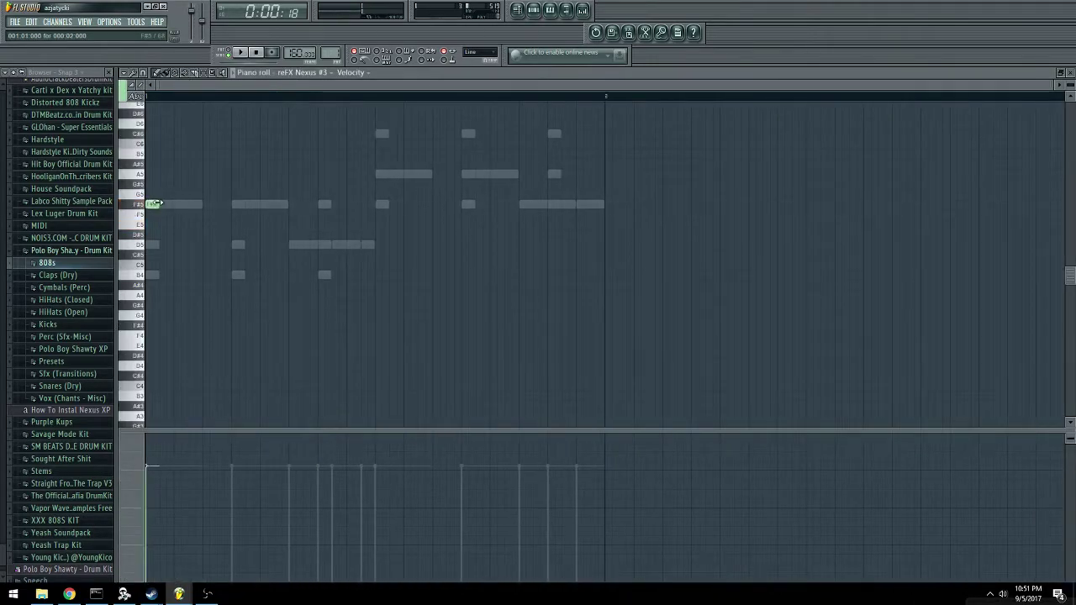
Lengthen the flute's F#5 note to eight steps and try an eight-step C6 note on step 9 against the beat.
{"action": "key", "text": "space"}
{"action": "left_click", "coordinate": [226, 54]}
{"action": "key", "text": "space"}
{"action": "key", "text": "space"}
{"action": "left_click", "coordinate": [200, 155]}
{"action": "right_click", "coordinate": [223, 156]}
{"action": "double_click", "coordinate": [204, 143]}
{"action": "left_click", "coordinate": [316, 109]}
{"action": "right_click", "coordinate": [245, 142]}
{"action": "left_click", "coordinate": [204, 146]}
{"action": "key", "text": "space"}
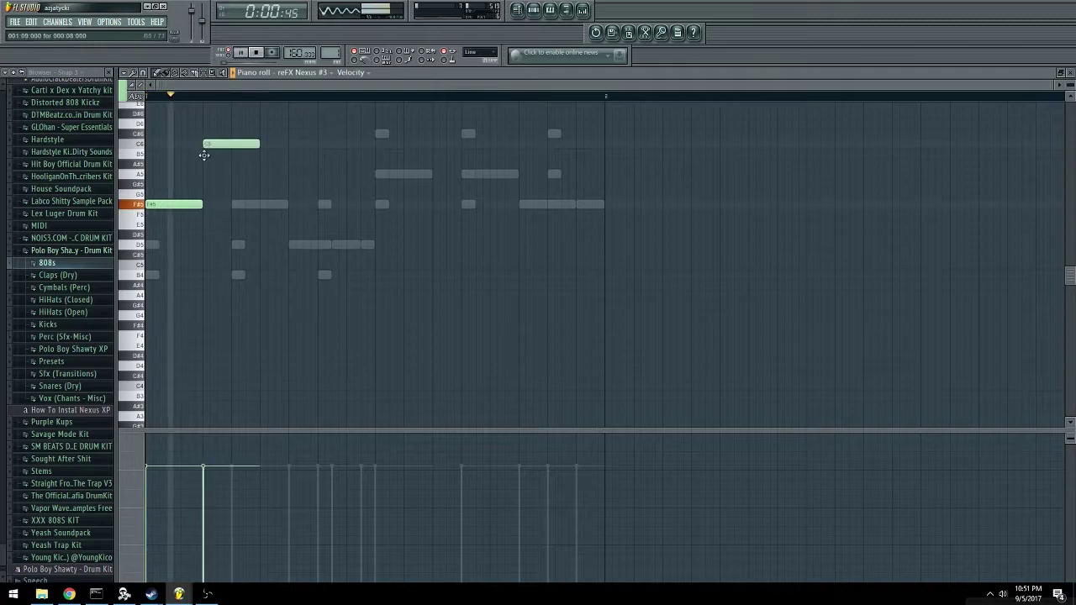
Extend the flute's F#5 note to twelve steps and turn the second note into a twelve-step D6 starting on step 13.
{"action": "key", "text": "space"}
{"action": "left_click_drag", "start_coordinate": [205, 152], "coordinate": [318, 154]}
{"action": "key", "text": "space"}
{"action": "key", "text": "space"}
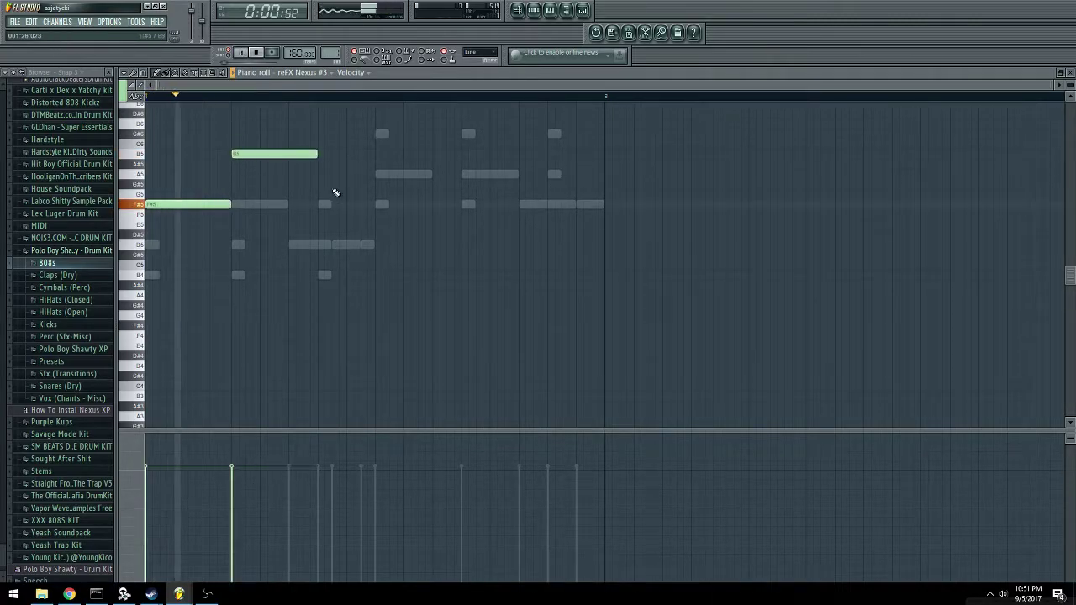
{"action": "scroll", "coordinate": [326, 195], "scroll_direction": "up", "scroll_amount": 2}
{"action": "scroll", "coordinate": [326, 194], "scroll_direction": "up", "scroll_amount": 1}
{"action": "left_click_drag", "start_coordinate": [266, 212], "coordinate": [259, 179]}
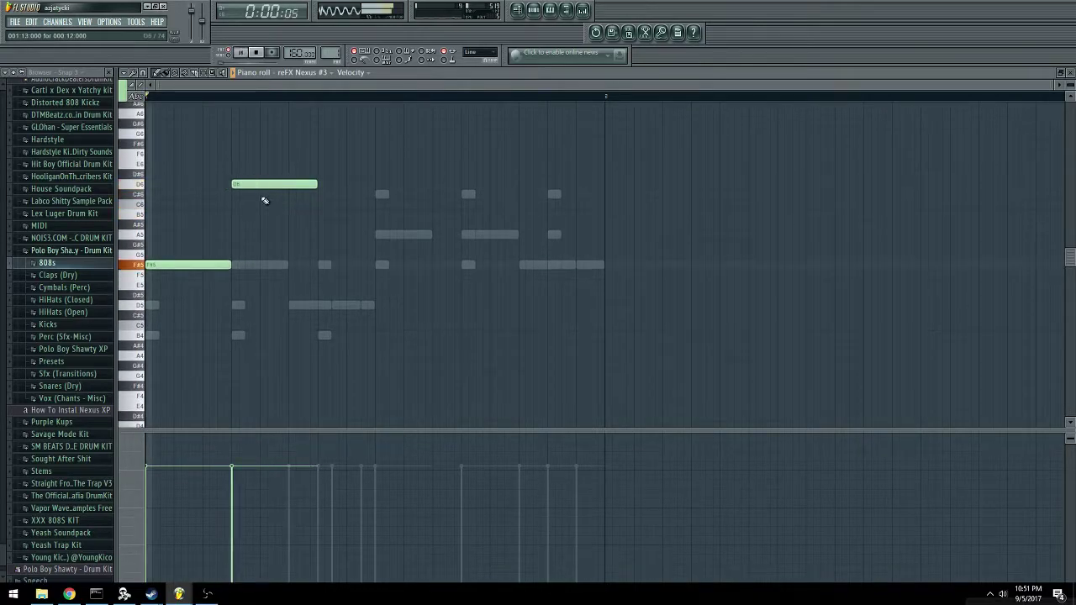
Add an eight-step C#6 flute note on step 25 followed by a twelve-step D6 on step 33.
{"action": "left_click", "coordinate": [322, 194]}
{"action": "key", "text": "space"}
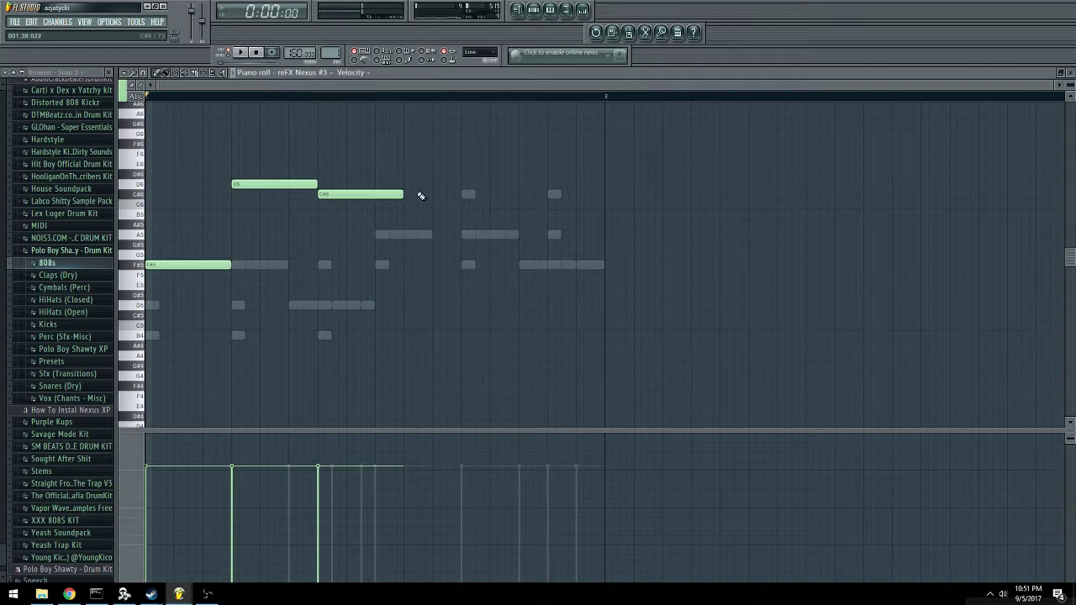
{"action": "key", "text": "space"}
{"action": "left_click", "coordinate": [379, 184]}
{"action": "left_click_drag", "start_coordinate": [430, 184], "coordinate": [461, 184]}
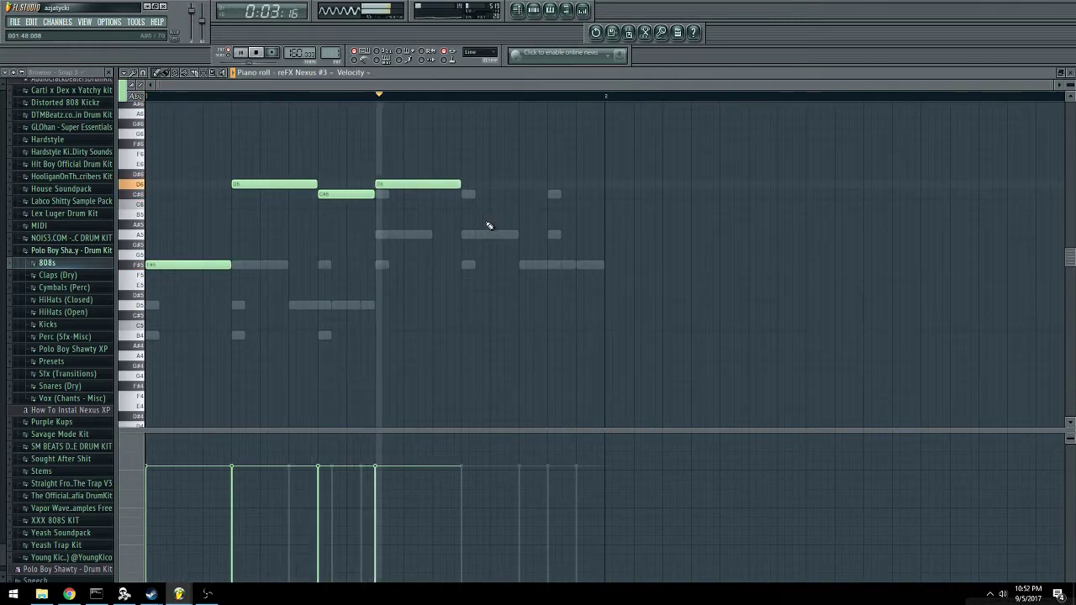
Finish the flute melody with A5 on step 45 and F#6 on step 57, trimming the F#6 to the pattern end.
{"action": "left_click", "coordinate": [488, 234]}
{"action": "left_click", "coordinate": [554, 145]}
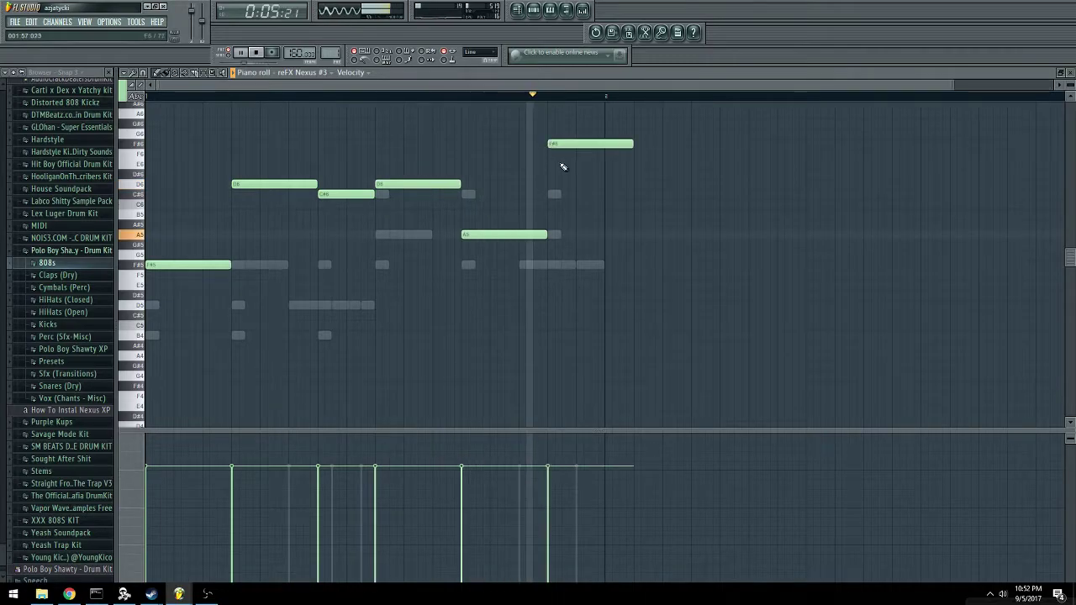
{"action": "left_click_drag", "start_coordinate": [632, 144], "coordinate": [604, 145]}
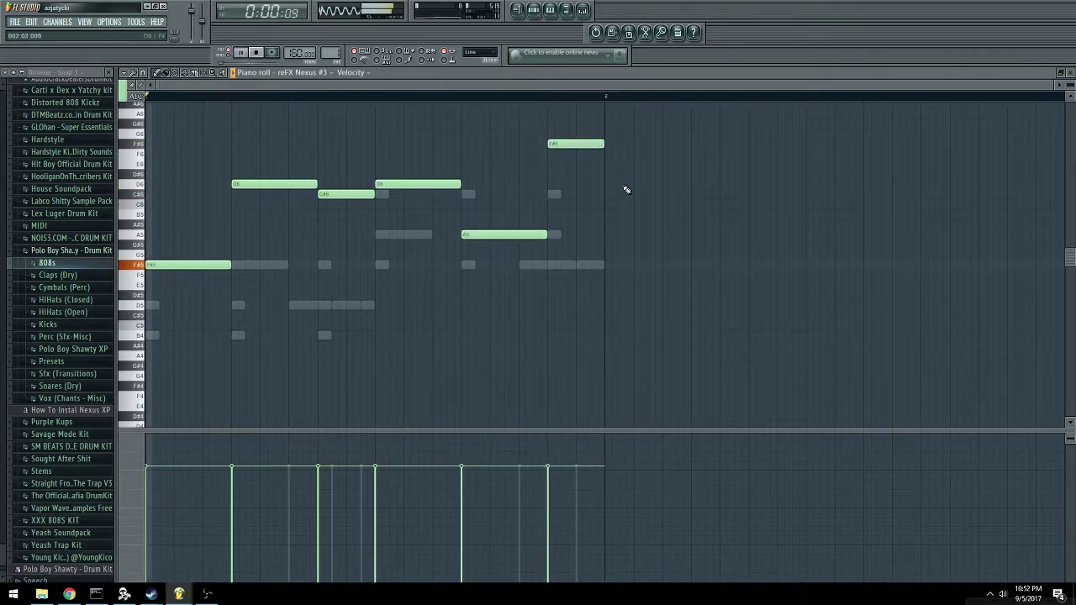
{"action": "key", "text": "Escape"}
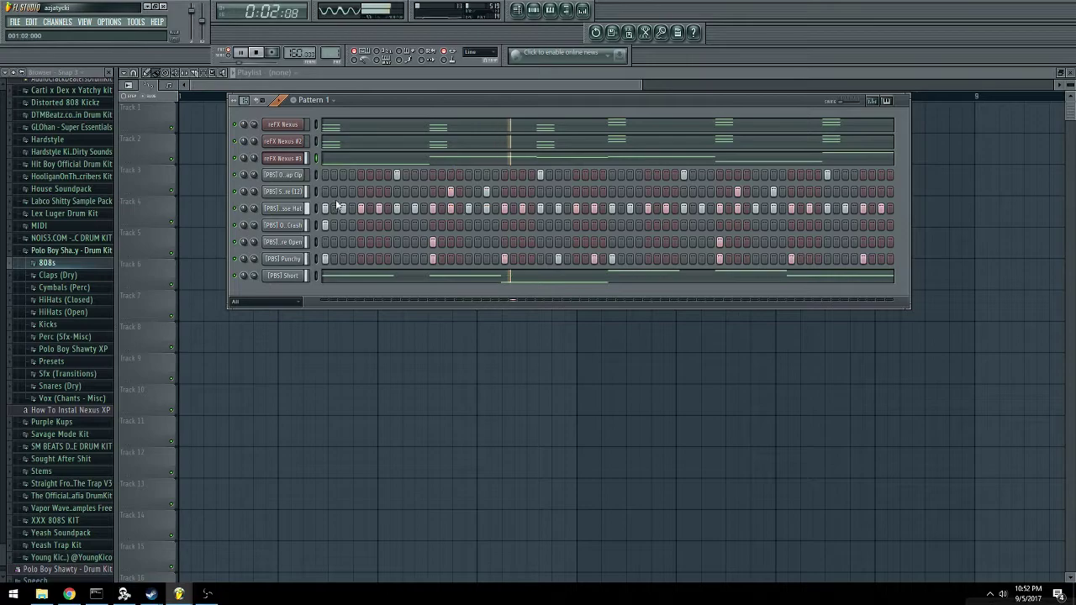
{"action": "right_click", "coordinate": [293, 170]}
{"action": "left_click", "coordinate": [346, 106]}
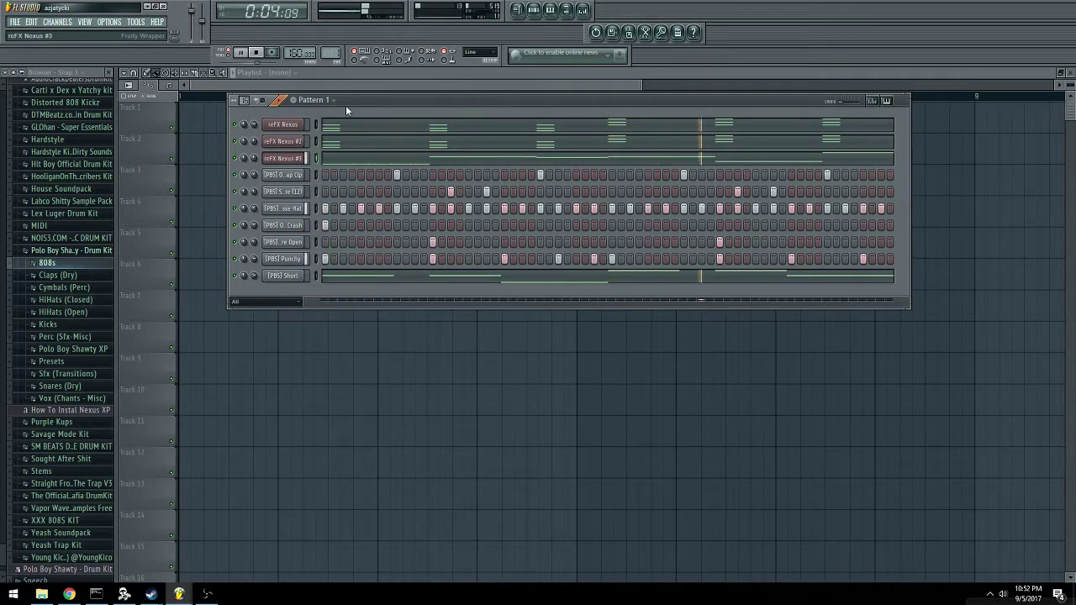
{"action": "right_click", "coordinate": [294, 158]}
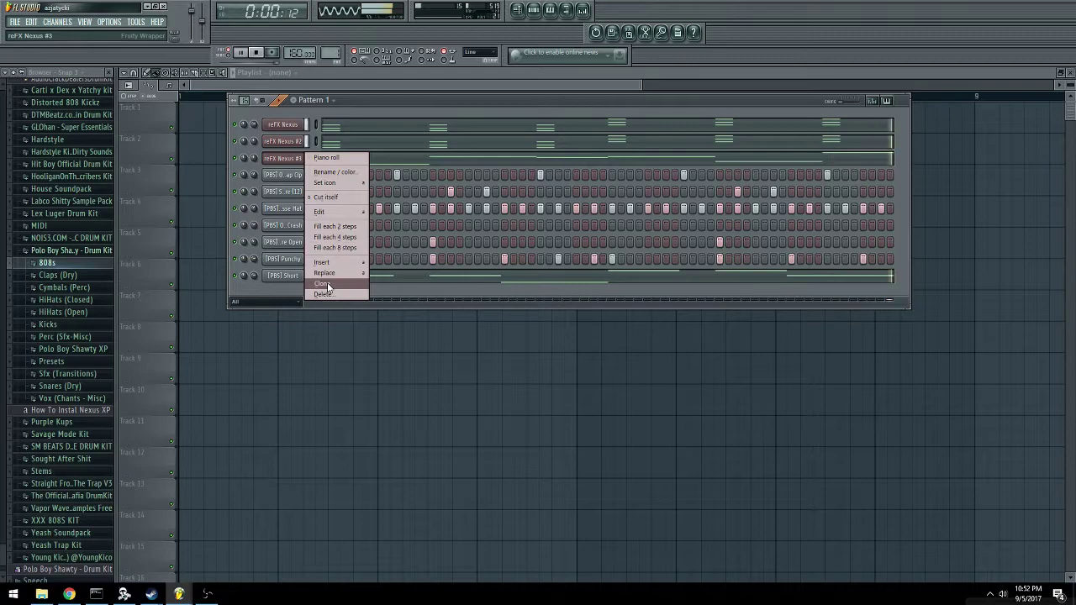
{"action": "mouse_move", "coordinate": [331, 262]}
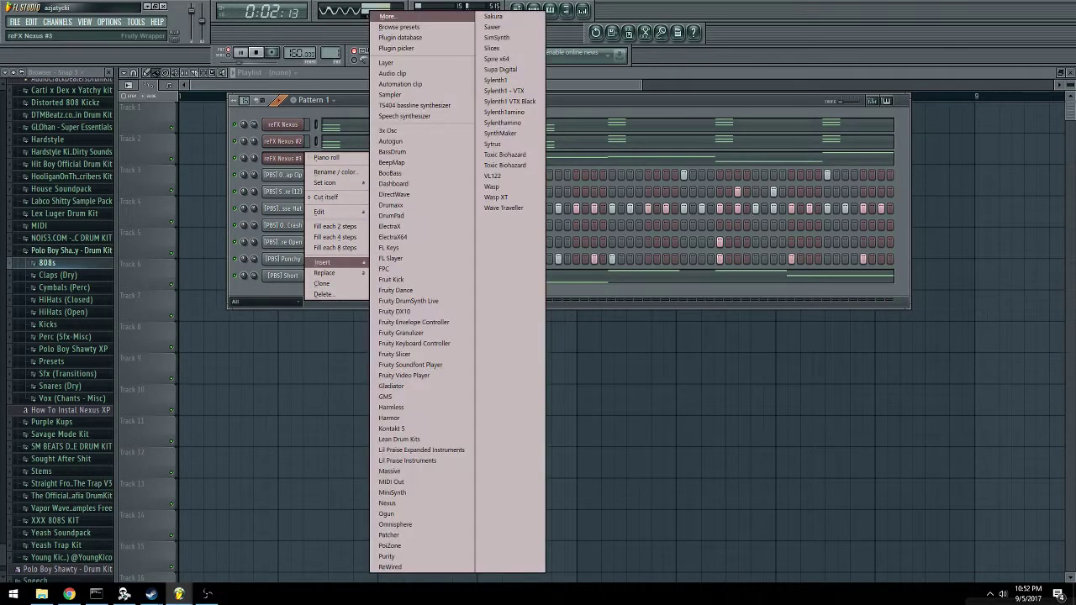
{"action": "left_click", "coordinate": [404, 539]}
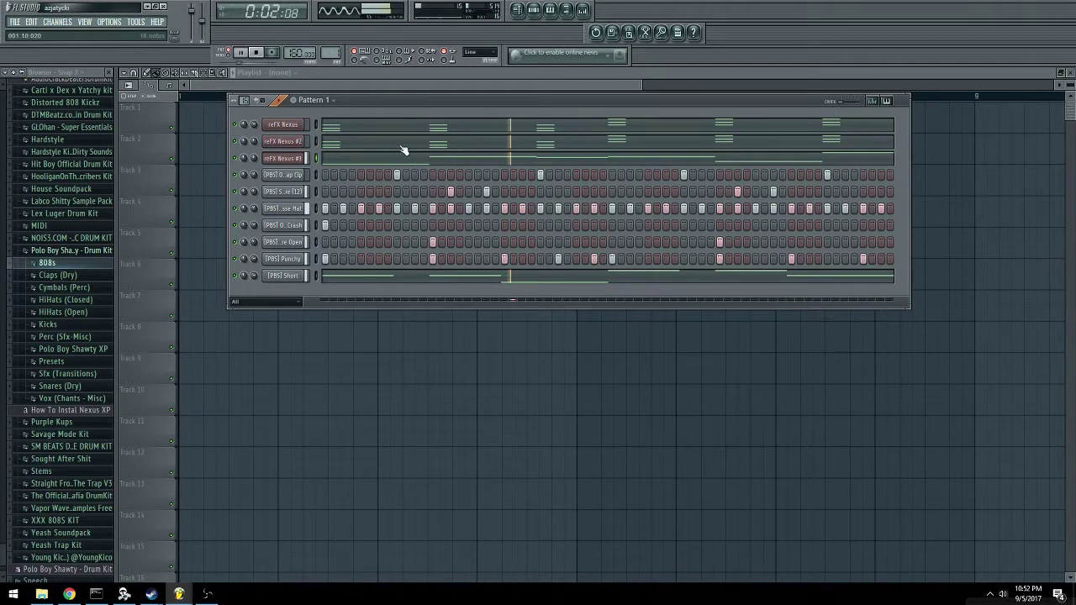
Clone the reFX Nexus #2 Metro Organ channel again and open the new clone's piano roll with playback stopped.
{"action": "left_click", "coordinate": [294, 141]}
{"action": "right_click", "coordinate": [299, 139]}
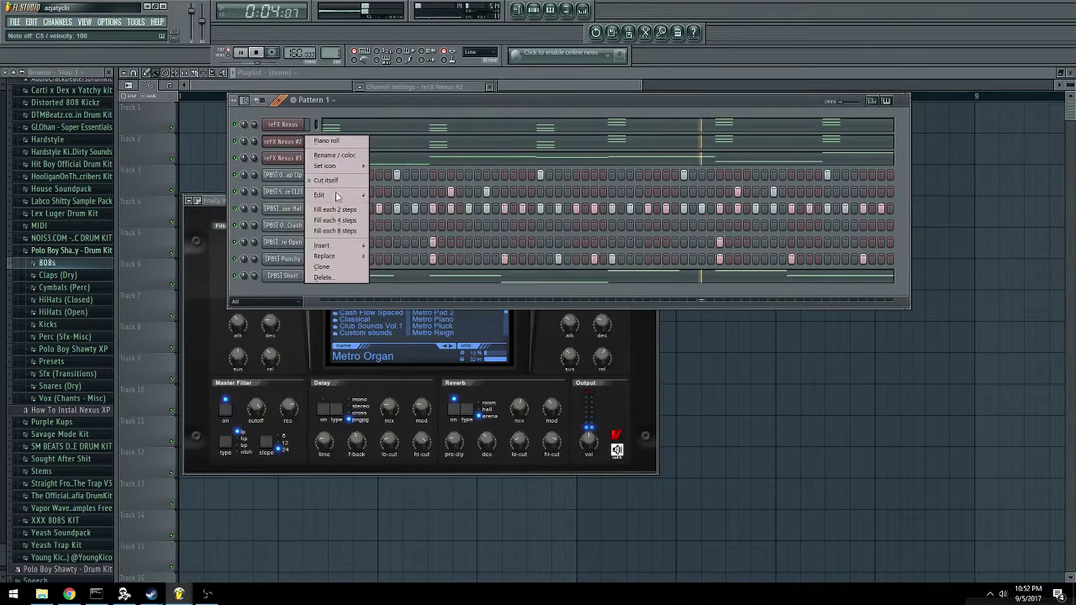
{"action": "left_click", "coordinate": [326, 267]}
{"action": "right_click", "coordinate": [304, 153]}
{"action": "left_click", "coordinate": [332, 158]}
{"action": "scroll", "coordinate": [347, 97], "scroll_direction": "down", "scroll_amount": 6}
{"action": "key", "text": "space"}
Place two-step notes in the new Nexus clone: F#5 on step 1, D5 on step 9, F#5 on step 33 and C#5 on step 41.
{"action": "left_click", "coordinate": [149, 203]}
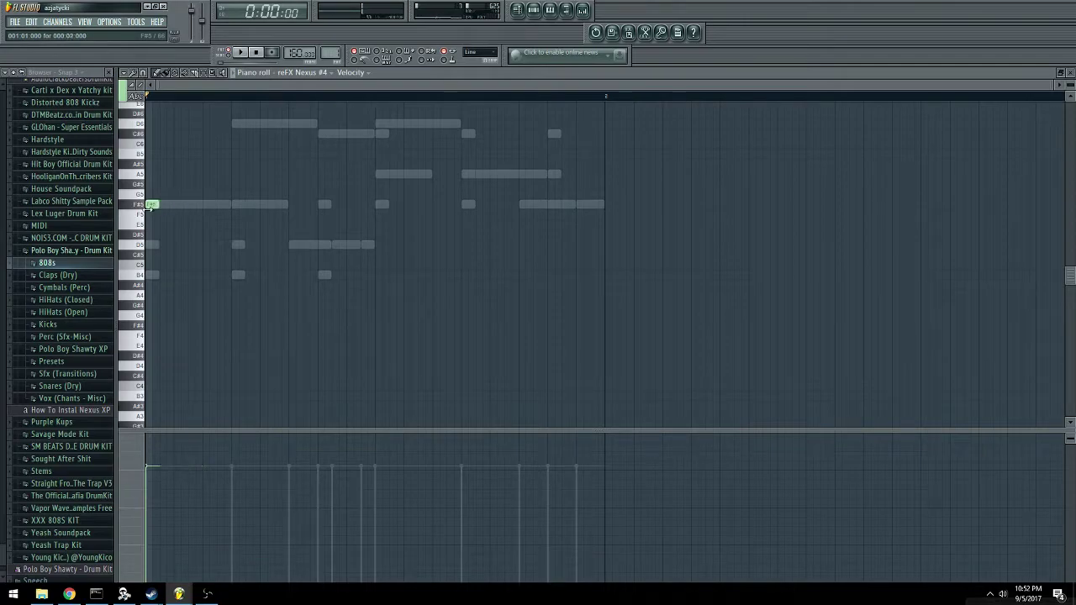
{"action": "key", "text": "space"}
{"action": "key", "text": "space"}
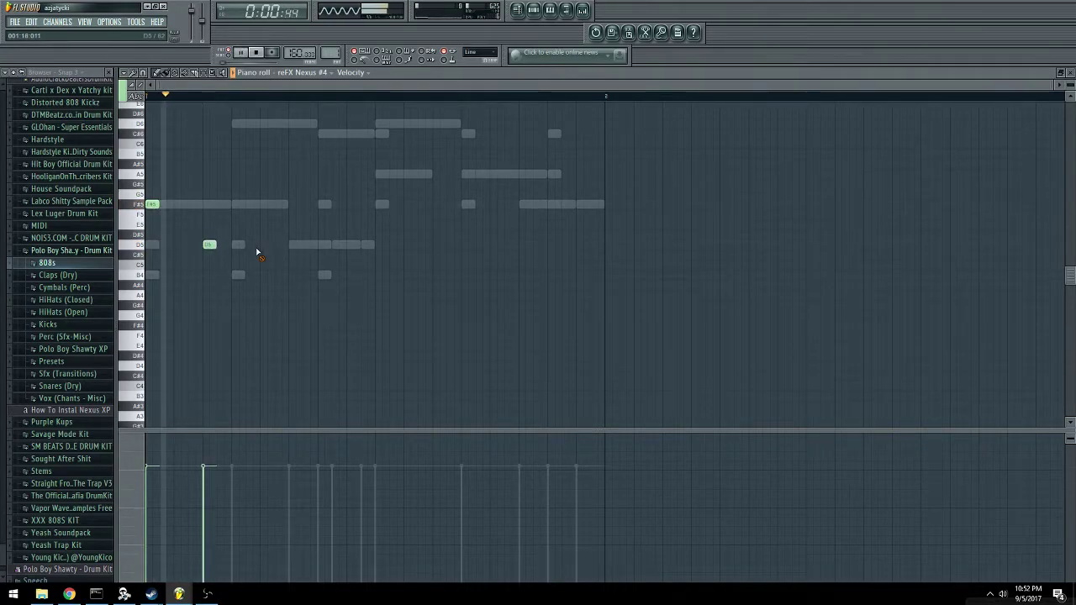
{"action": "left_click", "coordinate": [380, 205]}
{"action": "key", "text": "space"}
{"action": "left_click", "coordinate": [432, 254]}
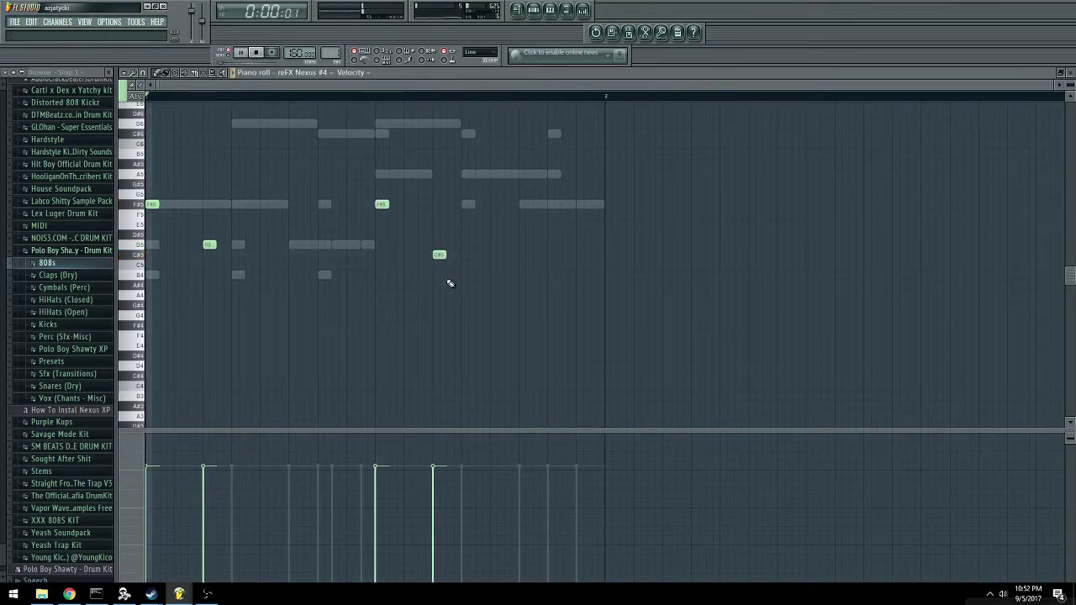
Play the pattern back and lower the channel volume of reFX Nexus #4.
{"action": "key", "text": "Escape"}
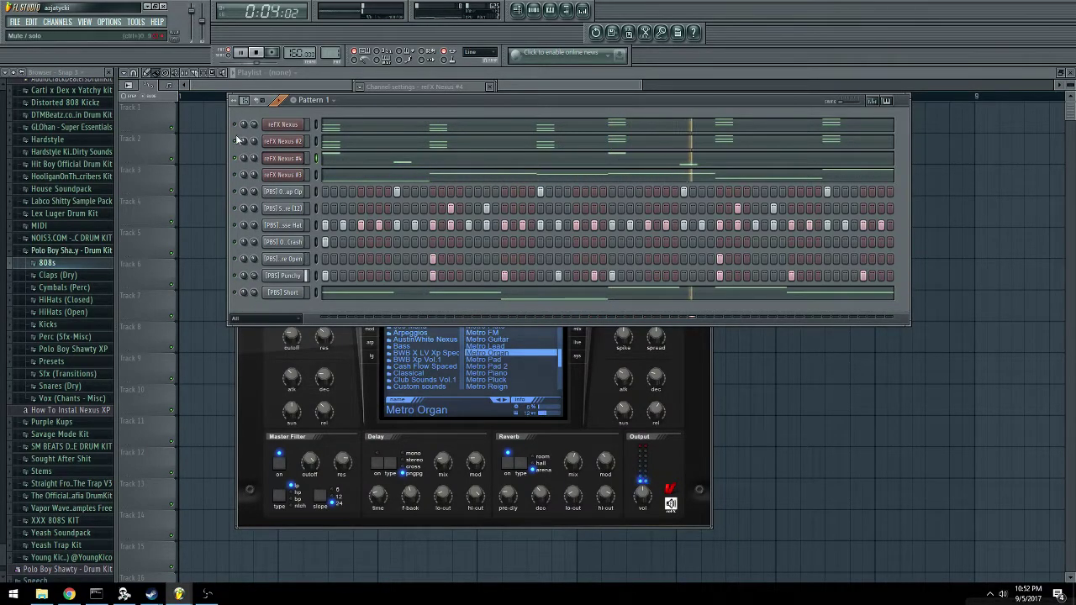
{"action": "key", "text": "space"}
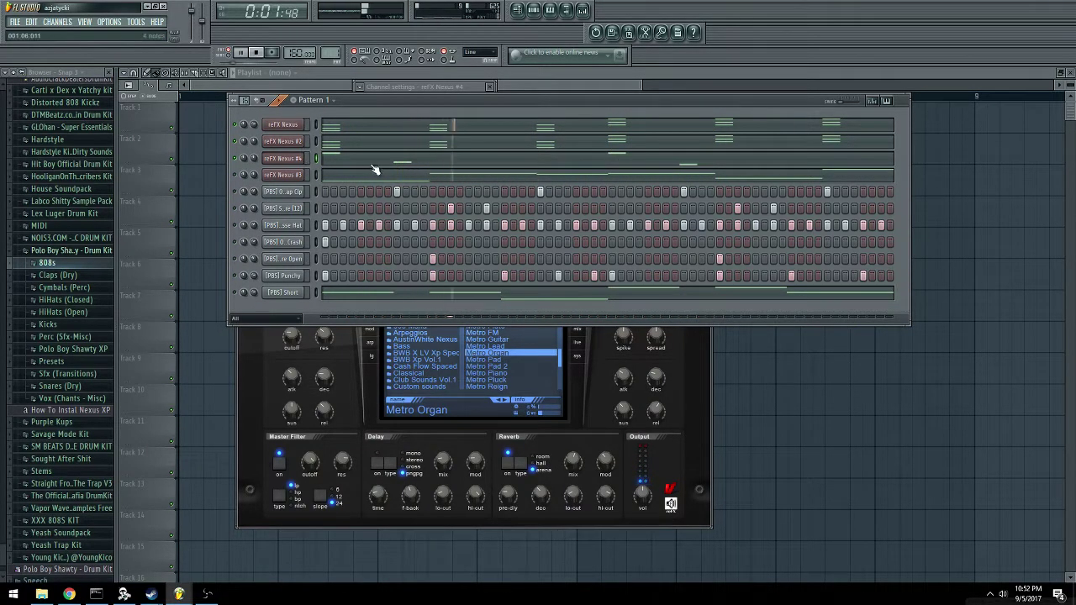
{"action": "right_click", "coordinate": [285, 162]}
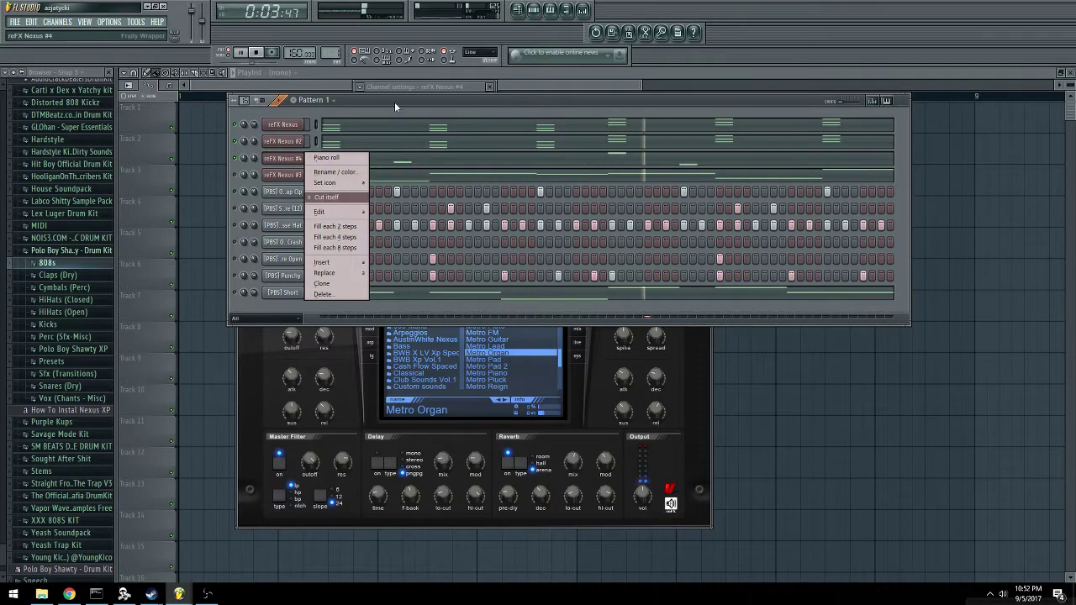
{"action": "left_click", "coordinate": [288, 175]}
{"action": "left_click", "coordinate": [396, 163]}
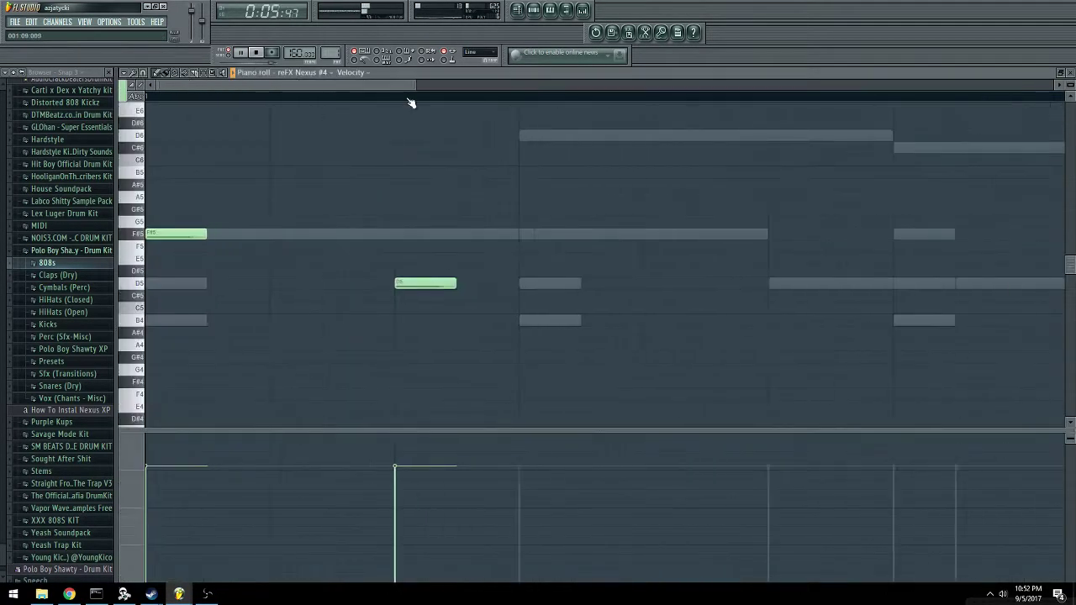
{"action": "key", "text": "Escape"}
{"action": "left_click_drag", "start_coordinate": [254, 158], "coordinate": [254, 168]}
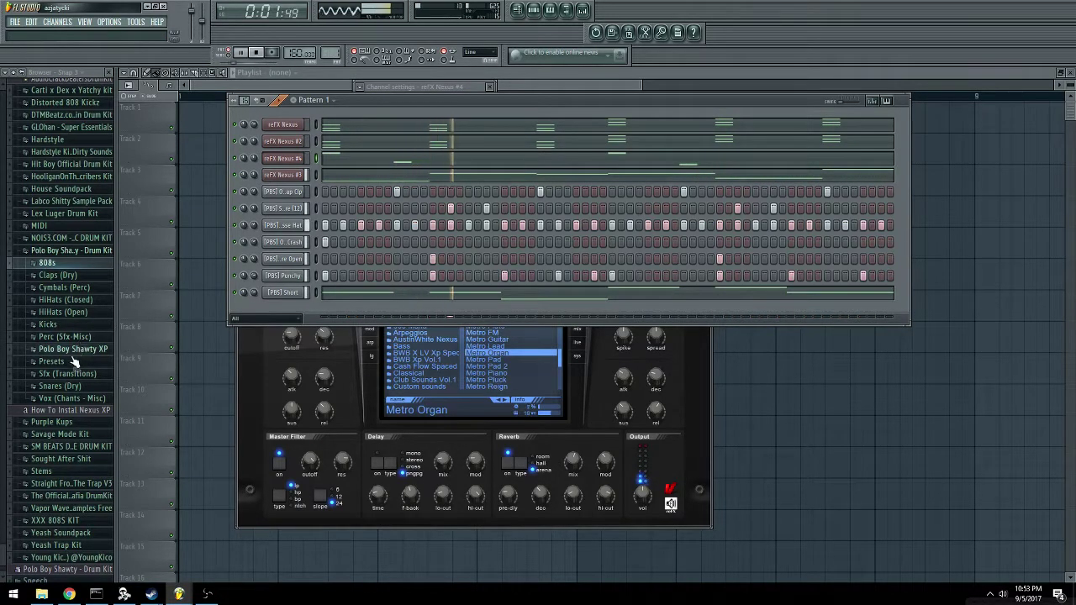
Stop playback and audition percussion samples in the Polo Boy Shawty drum kit's Perc (Sfx-Misc) folder.
{"action": "key", "text": "space"}
{"action": "left_click", "coordinate": [74, 250]}
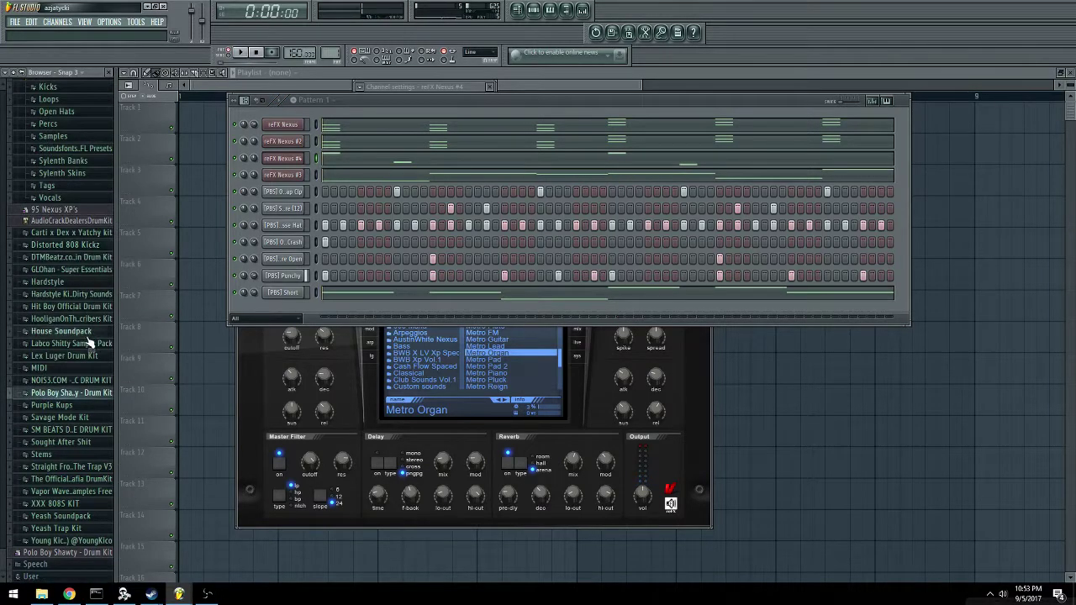
{"action": "left_click", "coordinate": [74, 392]}
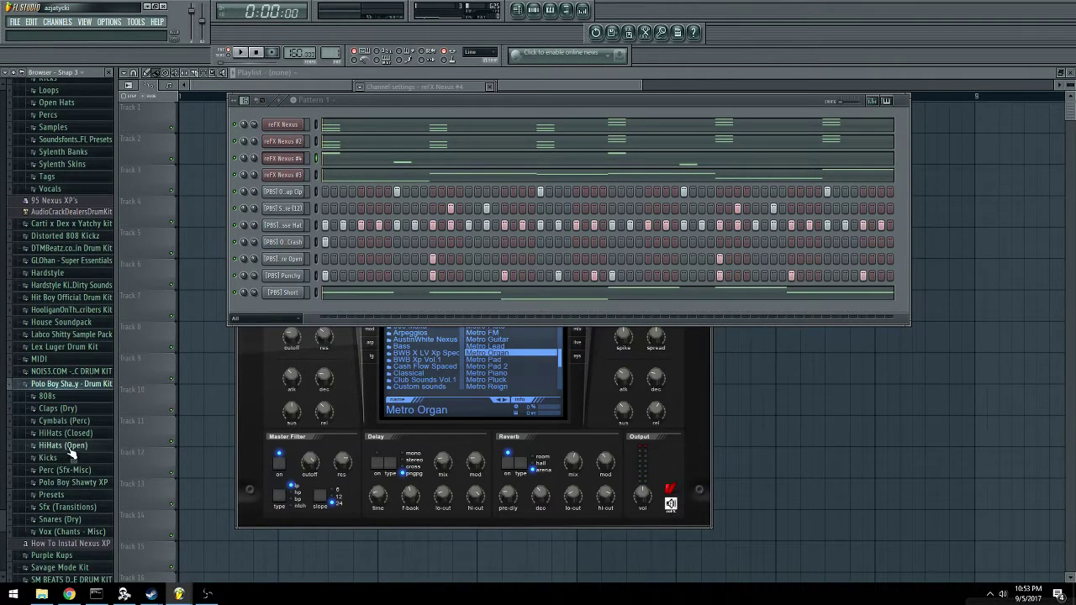
{"action": "left_click", "coordinate": [68, 470]}
{"action": "left_click", "coordinate": [85, 522]}
{"action": "left_click", "coordinate": [82, 511]}
{"action": "left_click", "coordinate": [83, 500]}
{"action": "left_click", "coordinate": [82, 492]}
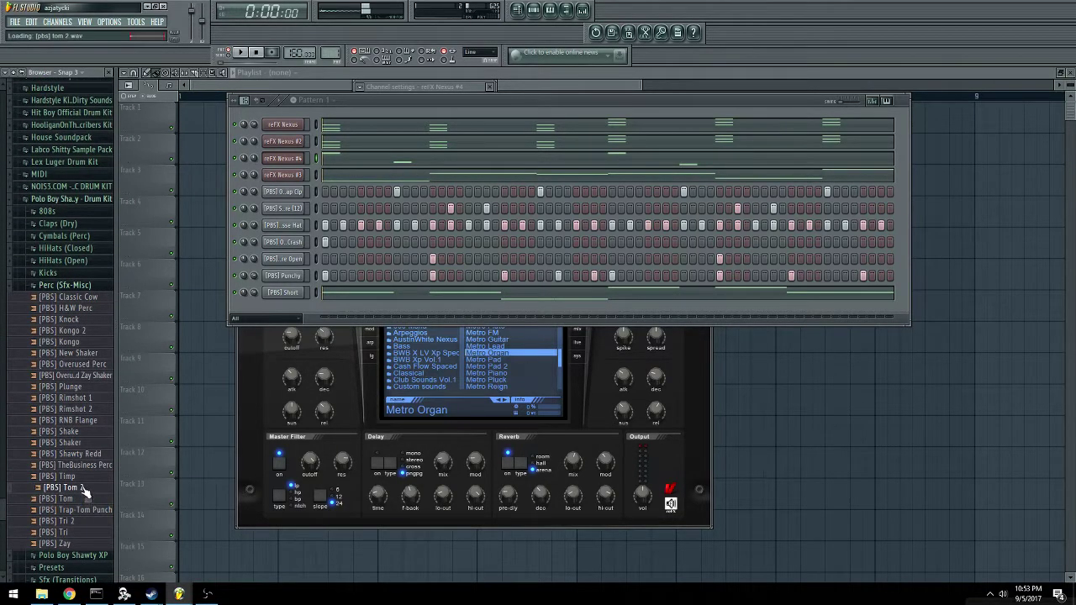
Load [PBS] Tom 2 as a new channel with reduced volume and hits on steps 5, 6 and 7.
{"action": "left_click_drag", "start_coordinate": [84, 491], "coordinate": [178, 370]}
{"action": "left_click_drag", "start_coordinate": [266, 306], "coordinate": [267, 319]}
{"action": "key", "text": "space"}
{"action": "key", "text": "space"}
{"action": "key", "text": "space"}
{"action": "key", "text": "space"}
Route the [PBS] Tom 2 channel to mixer insert 4 and load Fruity Parametric EQ 2 in its first effect slot.
{"action": "left_click", "coordinate": [278, 311]}
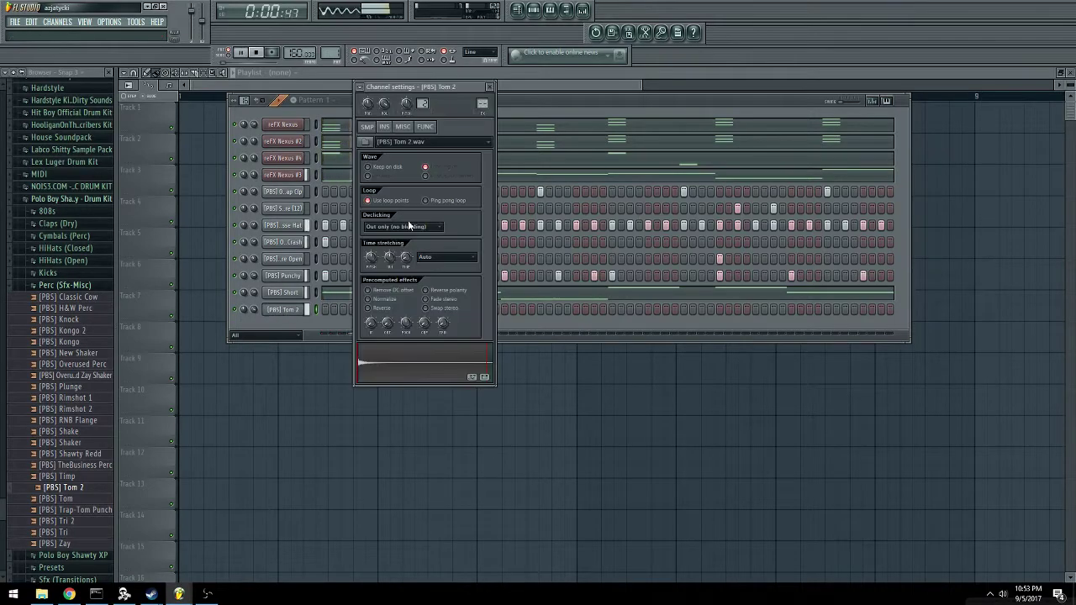
{"action": "key", "text": "ctrl+l"}
{"action": "left_click", "coordinate": [368, 112]}
{"action": "key", "text": "space"}
{"action": "left_click", "coordinate": [570, 396]}
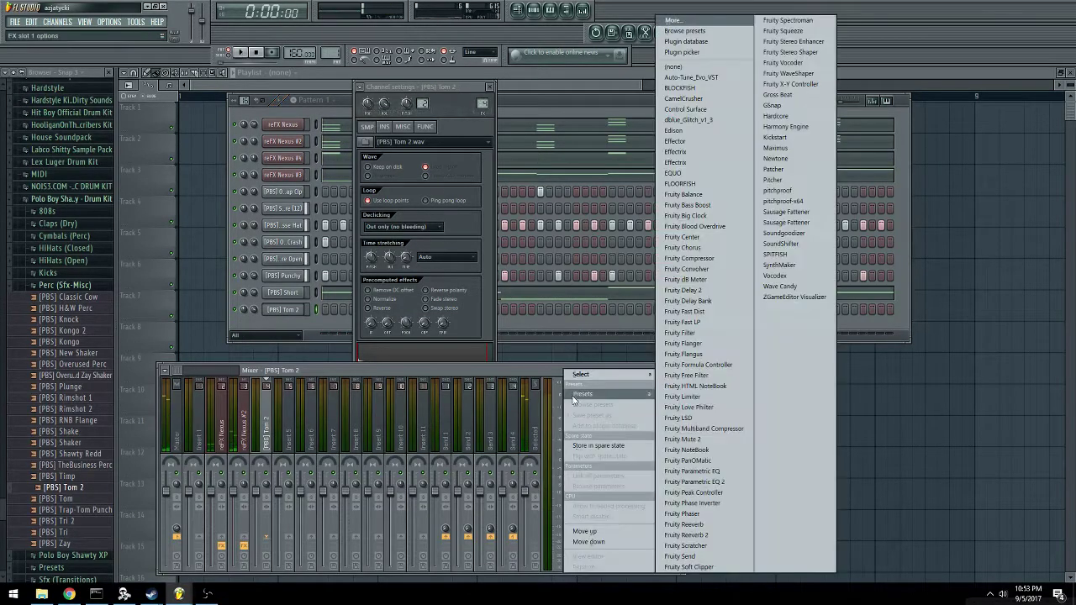
{"action": "left_click", "coordinate": [686, 482]}
Roll off the tom's low frequencies with EQ band 1, adjusting its cutoff slightly lower during playback.
{"action": "left_click_drag", "start_coordinate": [180, 237], "coordinate": [210, 288]}
{"action": "left_click", "coordinate": [384, 128]}
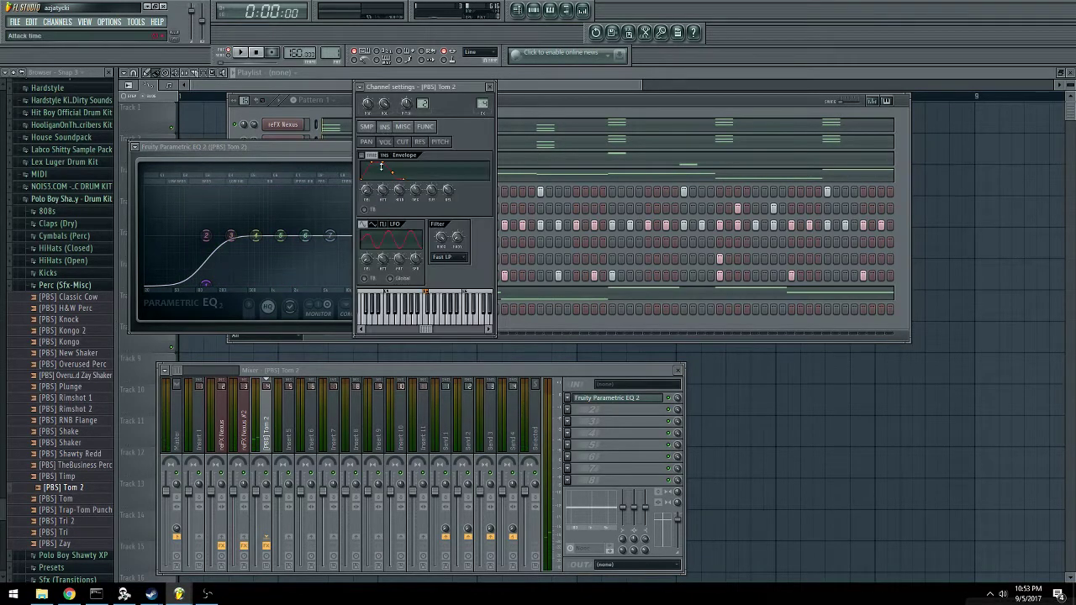
{"action": "left_click", "coordinate": [367, 127]}
{"action": "left_click", "coordinate": [532, 115]}
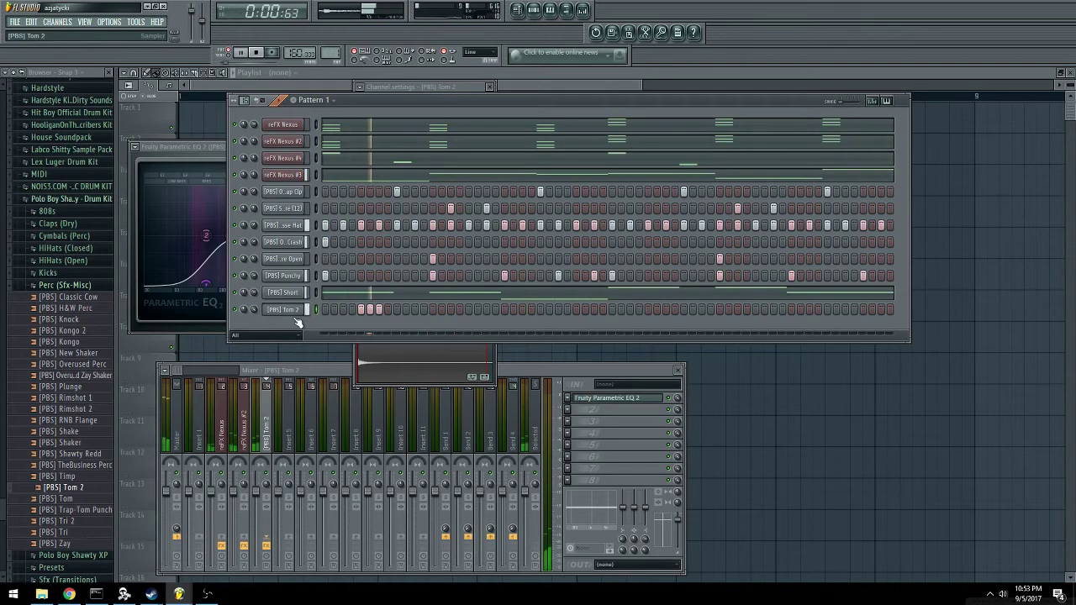
{"action": "left_click_drag", "start_coordinate": [207, 285], "coordinate": [184, 285]}
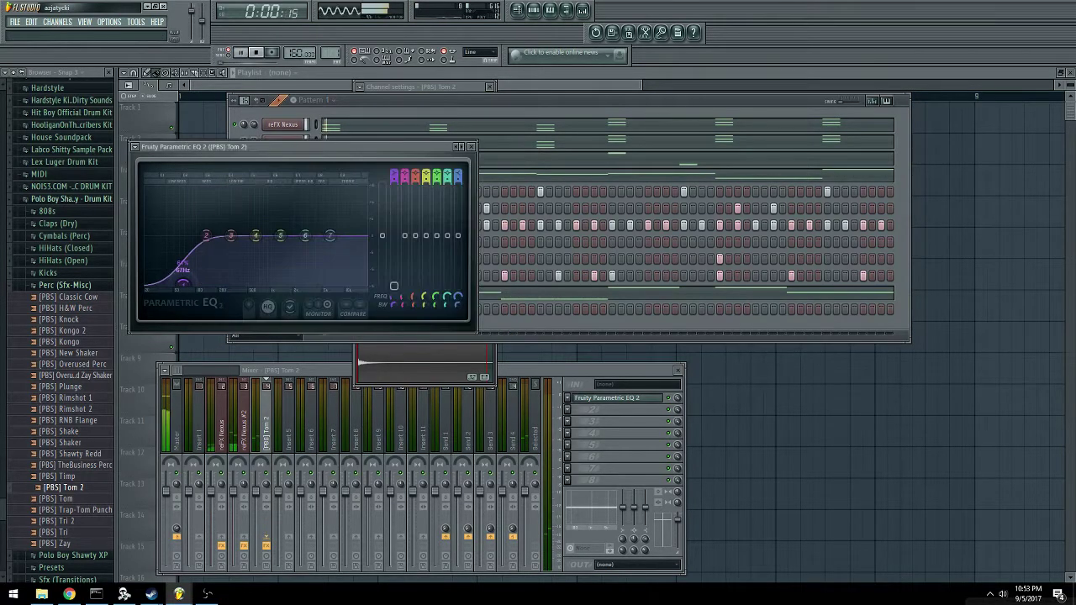
{"action": "left_click", "coordinate": [572, 371]}
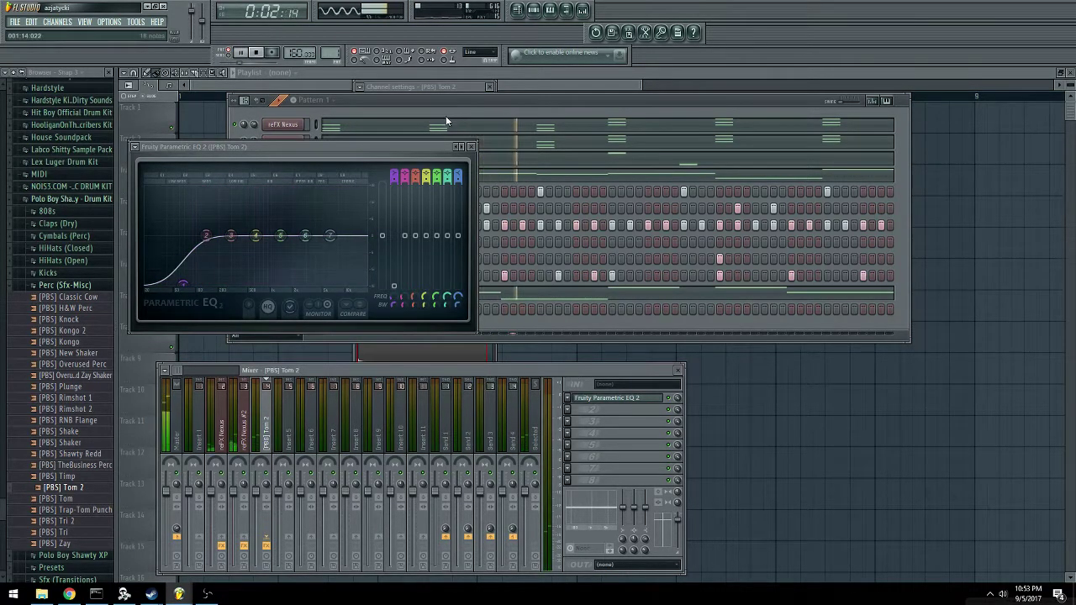
{"action": "left_click", "coordinate": [451, 115]}
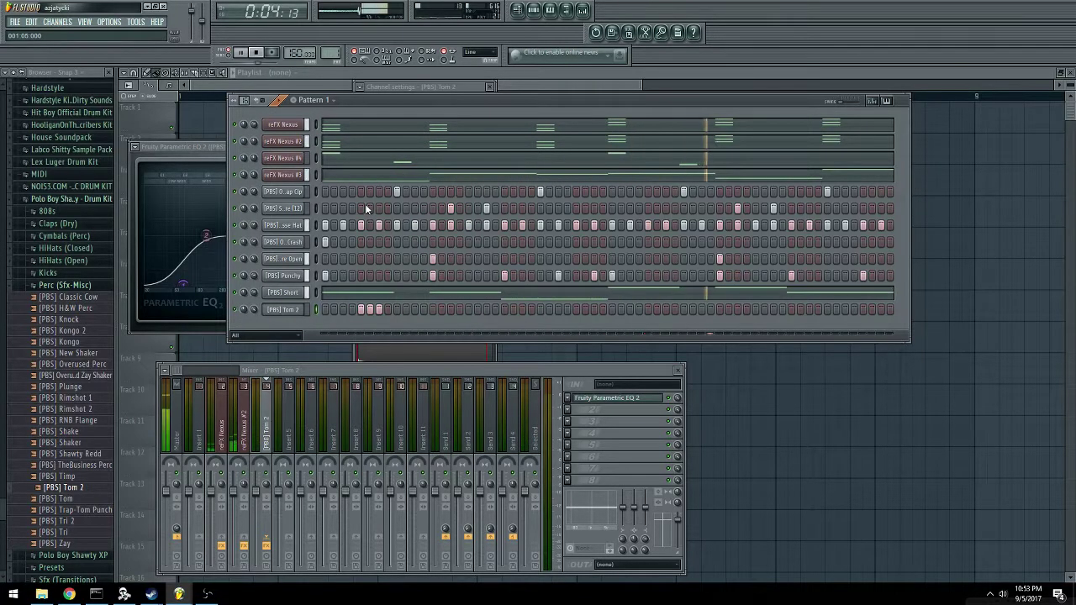
Add the OFFICIAL - PLUGG sample from the Yeash Trap Kit's Tag folder as a new channel.
{"action": "left_click", "coordinate": [71, 288]}
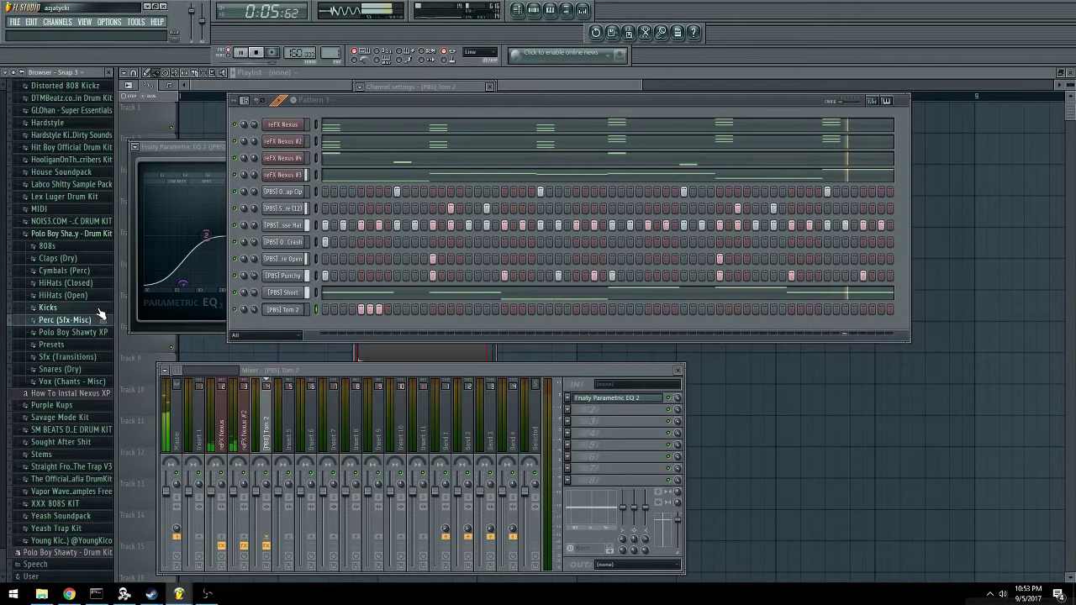
{"action": "left_click", "coordinate": [59, 234]}
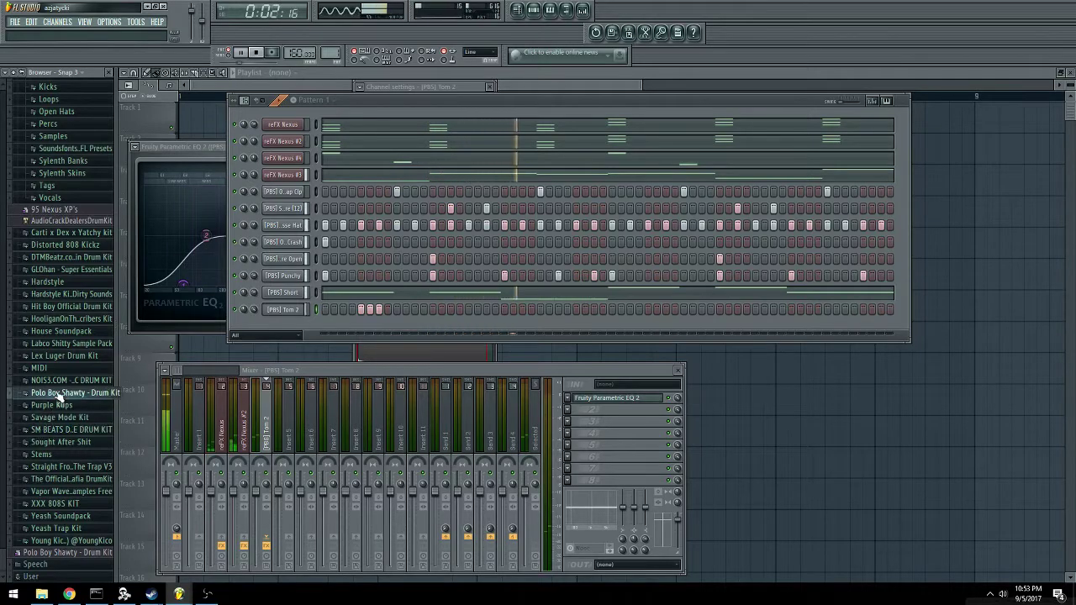
{"action": "left_click", "coordinate": [57, 528]}
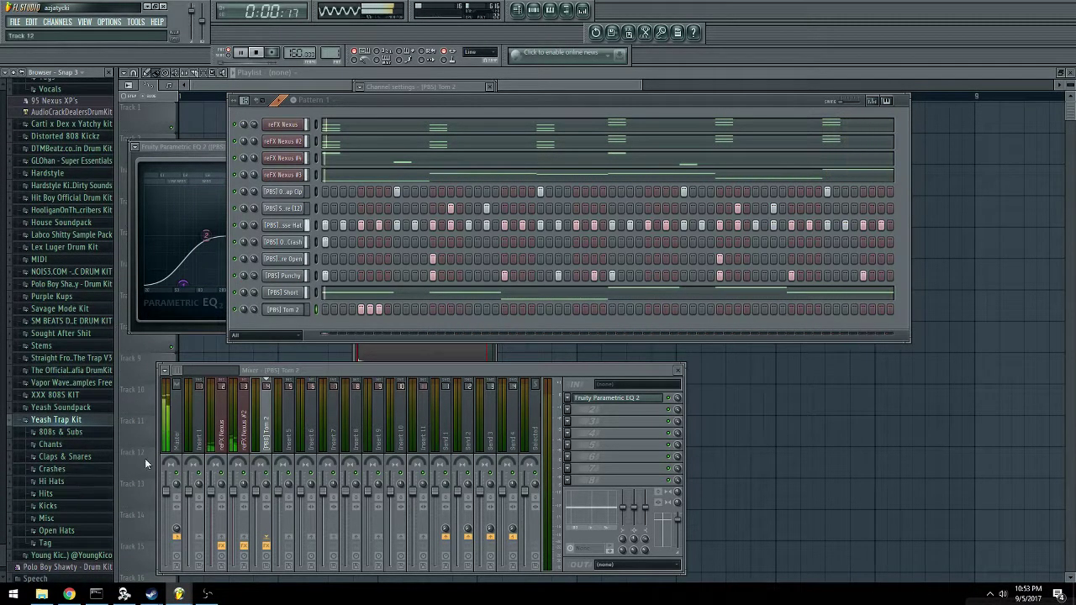
{"action": "left_click", "coordinate": [51, 542]}
{"action": "left_click", "coordinate": [72, 468]}
{"action": "left_click_drag", "start_coordinate": [74, 476], "coordinate": [294, 328]}
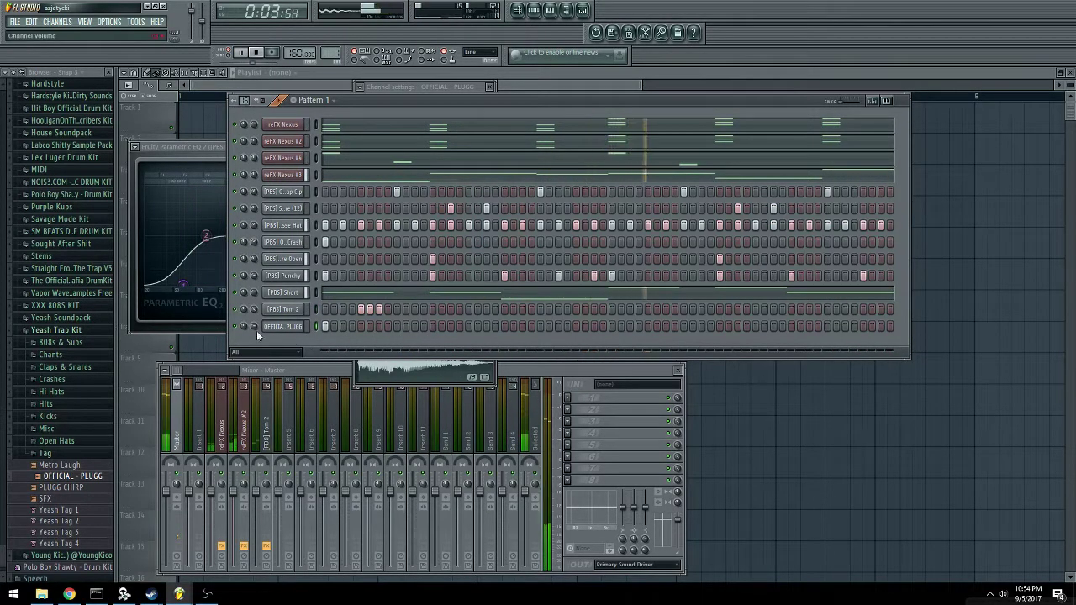
Delete the OFFICIAL - PLUGG channel from the pattern.
{"action": "right_click", "coordinate": [324, 326]}
{"action": "right_click", "coordinate": [303, 322]}
{"action": "left_click", "coordinate": [339, 470]}
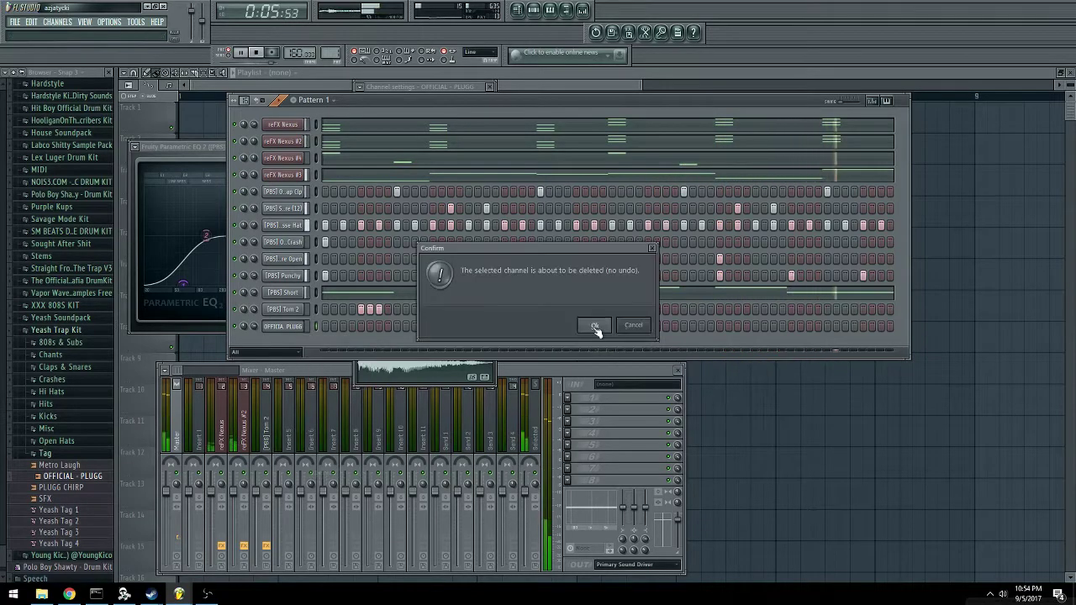
{"action": "left_click", "coordinate": [595, 328]}
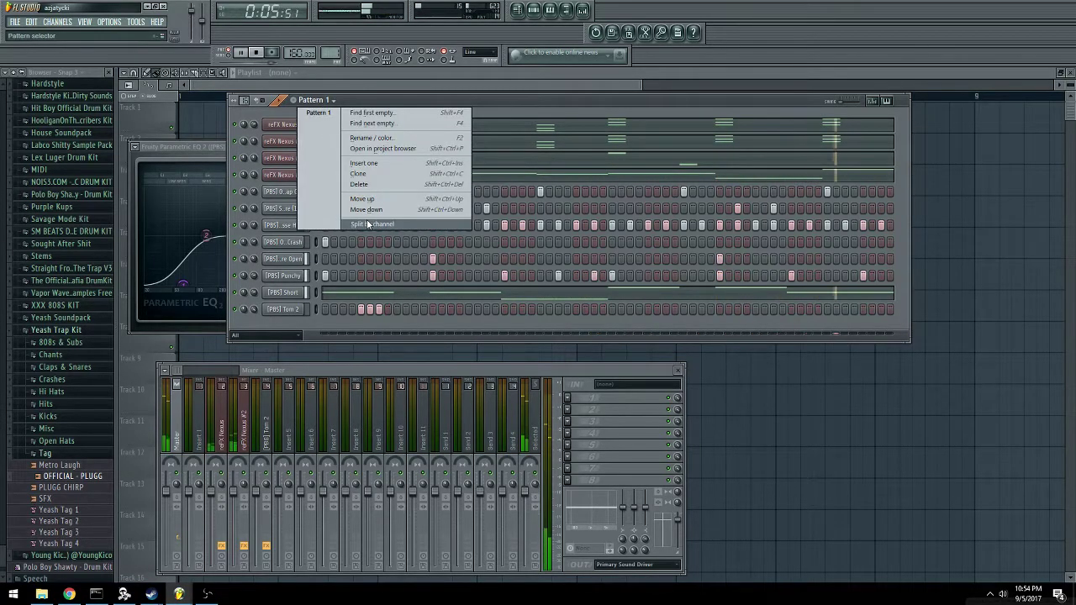
Split Pattern 1 by channel and lay six consecutive reFX Nexus clips on playlist track 1 from bar 1 to bar 25.
{"action": "left_click", "coordinate": [367, 224]}
{"action": "left_click", "coordinate": [188, 120]}
{"action": "left_click", "coordinate": [209, 135]}
{"action": "left_click", "coordinate": [187, 120]}
{"action": "left_click", "coordinate": [637, 107]}
{"action": "scroll", "coordinate": [630, 102], "scroll_direction": "down", "scroll_amount": 3}
{"action": "left_click_drag", "start_coordinate": [480, 120], "coordinate": [920, 106]}
{"action": "scroll", "coordinate": [925, 103], "scroll_direction": "down", "scroll_amount": 2}
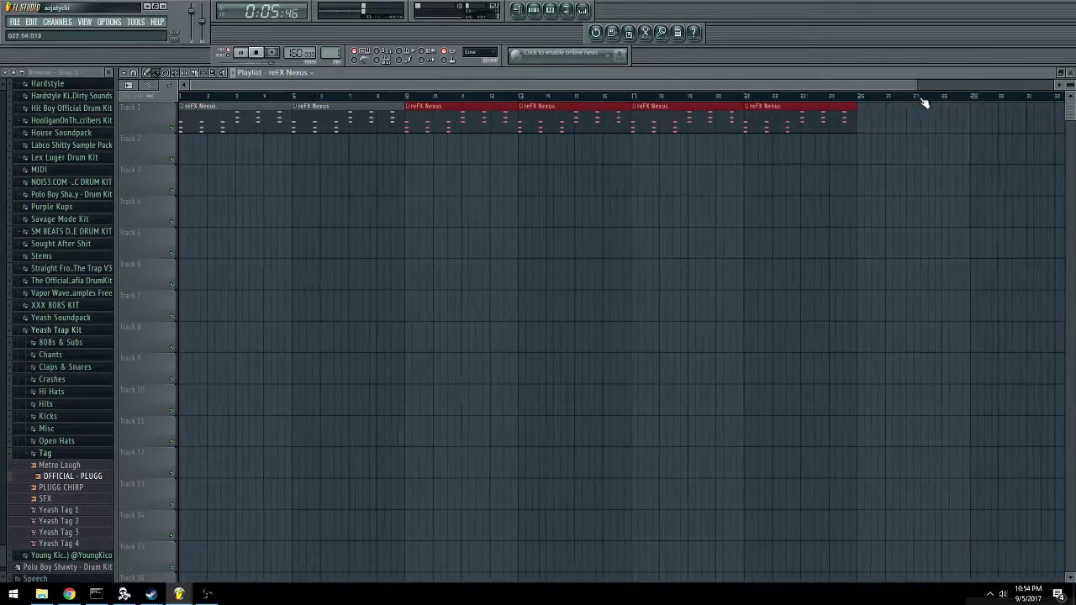
{"action": "scroll", "coordinate": [924, 102], "scroll_direction": "down", "scroll_amount": 1}
Lay five reFX Nexus #2 clips on track 2 and five reFX Nexus #4 clips on track 3, from bar 5 to bar 25.
{"action": "left_click", "coordinate": [300, 73]}
{"action": "left_click", "coordinate": [310, 107]}
{"action": "left_click_drag", "start_coordinate": [284, 145], "coordinate": [641, 148]}
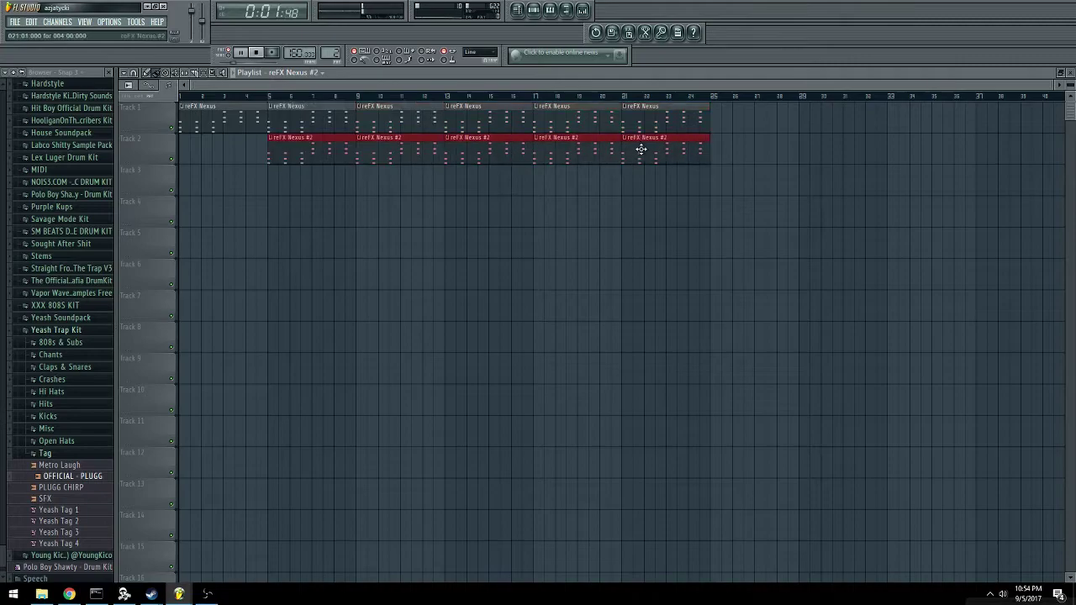
{"action": "left_click", "coordinate": [326, 74]}
{"action": "left_click", "coordinate": [318, 117]}
{"action": "left_click", "coordinate": [278, 179]}
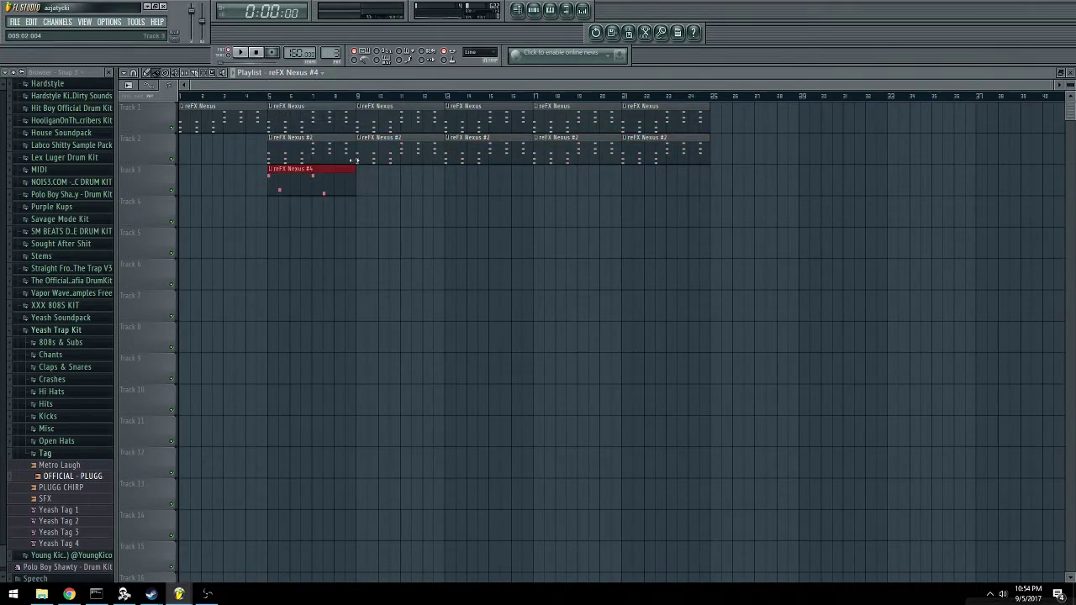
{"action": "left_click_drag", "start_coordinate": [363, 184], "coordinate": [639, 180]}
Lay two reFX Nexus #3 clips on track 4 from bar 17 and four [PBS] Official Trap Clp clips on track 5 from bar 9.
{"action": "left_click", "coordinate": [315, 72]}
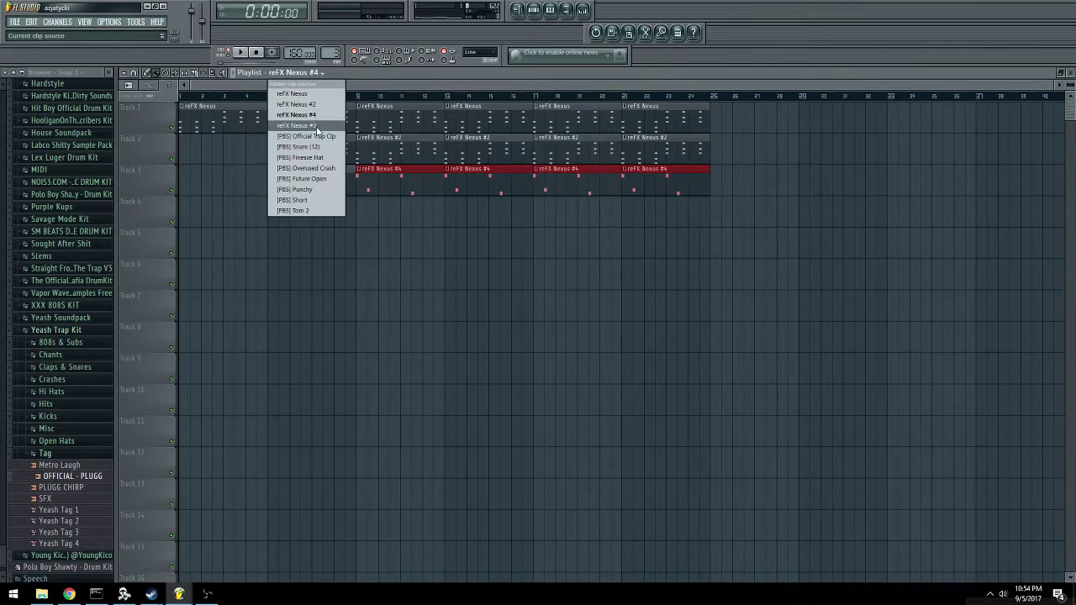
{"action": "left_click", "coordinate": [294, 107]}
{"action": "left_click_drag", "start_coordinate": [542, 212], "coordinate": [660, 206]}
{"action": "left_click", "coordinate": [328, 74]}
{"action": "left_click", "coordinate": [290, 148]}
{"action": "left_click_drag", "start_coordinate": [362, 238], "coordinate": [664, 238]}
Lay four [PBS] Snare (12) clips on track 6 and four [PBS] Finesse Hat clips on track 7, starting at bar 9.
{"action": "left_click", "coordinate": [332, 73]}
{"action": "left_click", "coordinate": [294, 157]}
{"action": "left_click_drag", "start_coordinate": [362, 269], "coordinate": [664, 269]}
{"action": "left_click", "coordinate": [328, 73]}
{"action": "left_click", "coordinate": [295, 168]}
{"action": "mouse_move", "coordinate": [370, 302]}
{"action": "left_mouse_down"}
{"action": "mouse_move", "coordinate": [372, 312]}
{"action": "mouse_move", "coordinate": [586, 298]}
{"action": "left_mouse_up"}
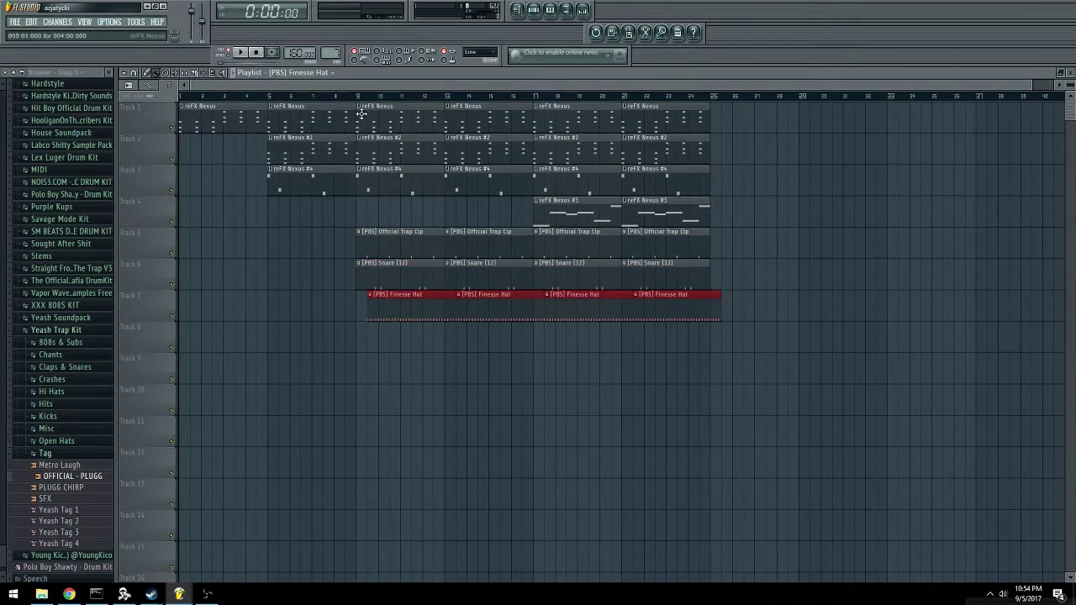
{"action": "left_click_drag", "start_coordinate": [417, 303], "coordinate": [406, 302]}
Place [PBS] Overused Crash clips on track 8 at bars 9 and 17, each extended to eight bars.
{"action": "left_click", "coordinate": [307, 73]}
{"action": "left_click", "coordinate": [336, 168]}
{"action": "left_click_drag", "start_coordinate": [363, 337], "coordinate": [644, 345]}
{"action": "right_click", "coordinate": [485, 335]}
{"action": "right_click", "coordinate": [666, 346]}
{"action": "left_click_drag", "start_coordinate": [444, 332], "coordinate": [525, 330]}
Lay four [PBS] Future Open clips on track 9 and four [PBS] Punchy clips on track 10, starting at bar 9.
{"action": "left_click", "coordinate": [345, 74]}
{"action": "left_click", "coordinate": [298, 178]}
{"action": "left_click_drag", "start_coordinate": [379, 364], "coordinate": [593, 373]}
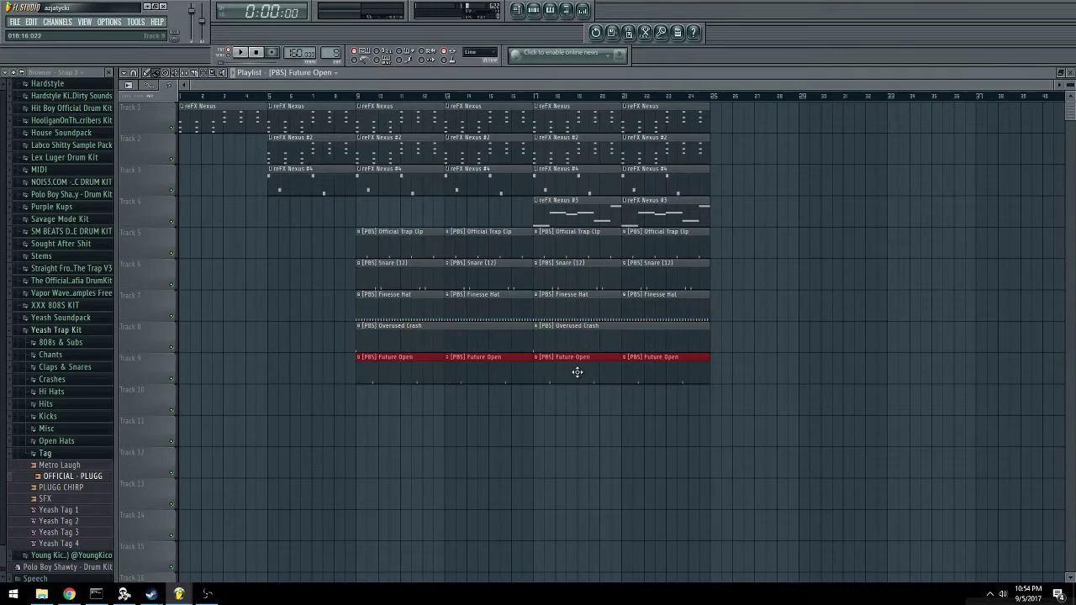
{"action": "left_click", "coordinate": [330, 74]}
{"action": "left_click", "coordinate": [299, 190]}
{"action": "left_click_drag", "start_coordinate": [370, 396], "coordinate": [673, 395]}
Lay four consecutive [PBS] Short clips on track 11 from bar 9 to bar 25.
{"action": "left_click", "coordinate": [318, 72]}
{"action": "left_click", "coordinate": [298, 202]}
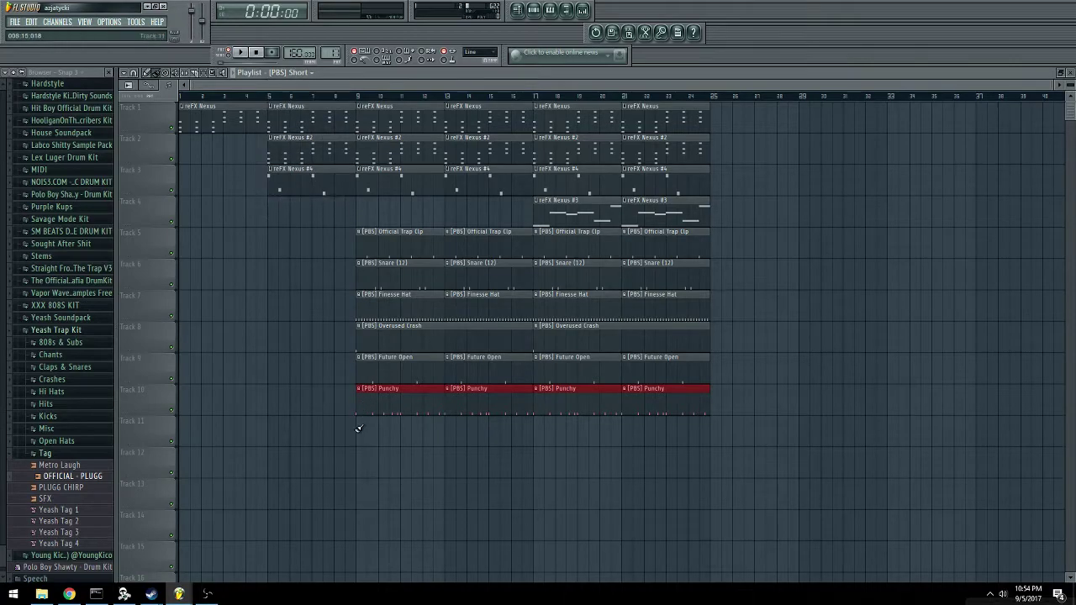
{"action": "left_click_drag", "start_coordinate": [360, 426], "coordinate": [656, 425]}
Place [PBS] Tom 2 clips on track 12 at bars 9 and 17, each extended to eight bars.
{"action": "left_click", "coordinate": [299, 74]}
{"action": "left_click", "coordinate": [299, 212]}
{"action": "left_click_drag", "start_coordinate": [366, 460], "coordinate": [650, 463]}
{"action": "right_click", "coordinate": [486, 465]}
{"action": "right_click", "coordinate": [664, 463]}
{"action": "left_click_drag", "start_coordinate": [440, 459], "coordinate": [515, 455]}
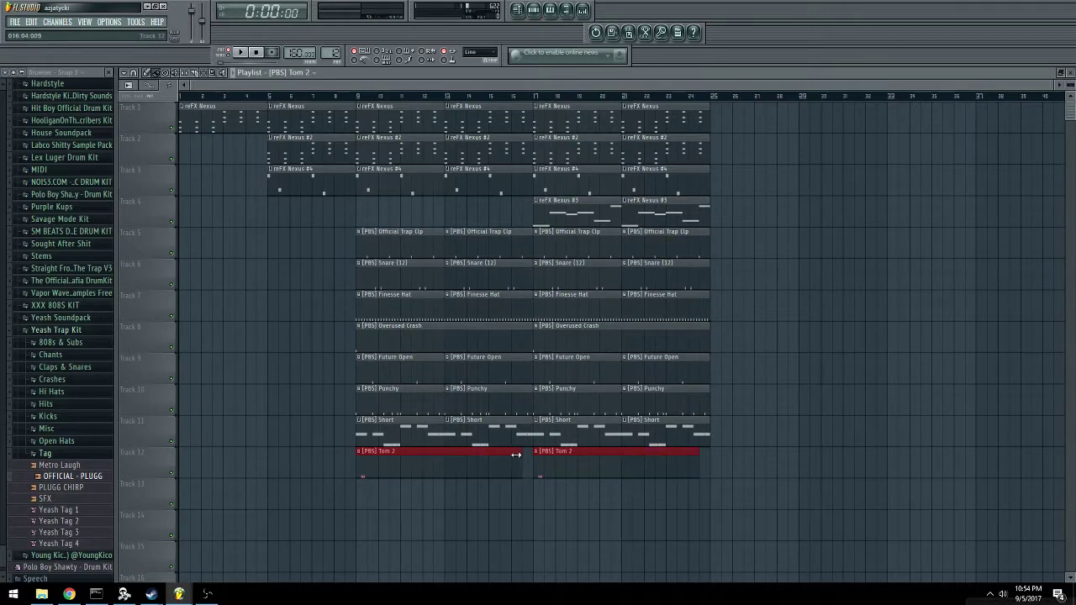
{"action": "left_click", "coordinate": [433, 503]}
Start song playback and add a hit on step 1 of the [PBS] Tom 2 pattern.
{"action": "key", "text": "space"}
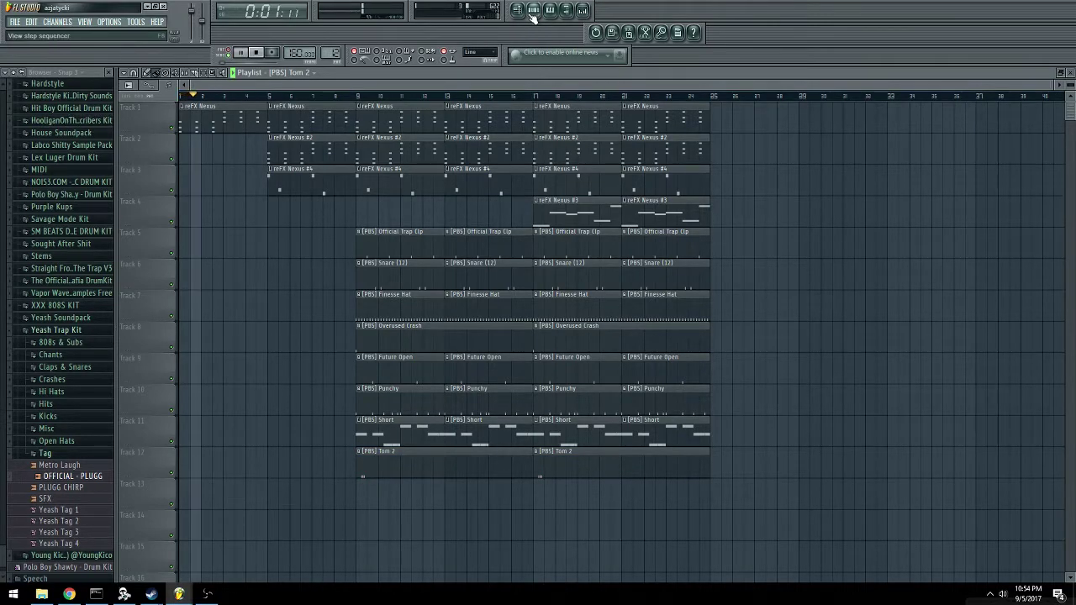
{"action": "left_click", "coordinate": [533, 11]}
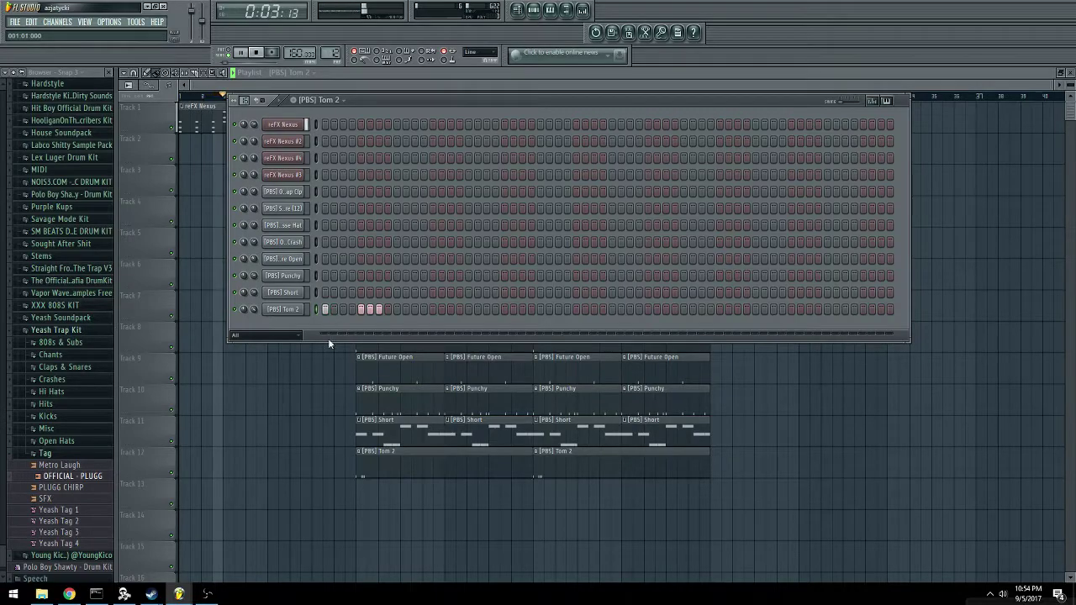
{"action": "key", "text": "F6"}
Move the first [PBS] Tom 2 clip to start half a bar before bar 9 and raise the channel volume to 94%.
{"action": "left_click_drag", "start_coordinate": [375, 471], "coordinate": [354, 477]}
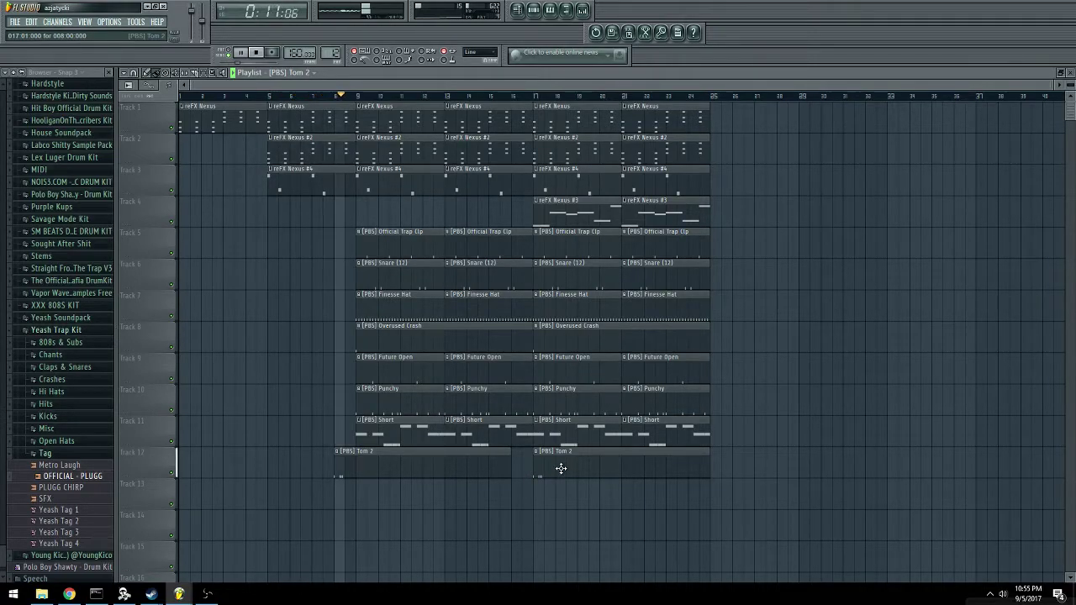
{"action": "left_click_drag", "start_coordinate": [439, 469], "coordinate": [450, 468]}
{"action": "double_click", "coordinate": [413, 465]}
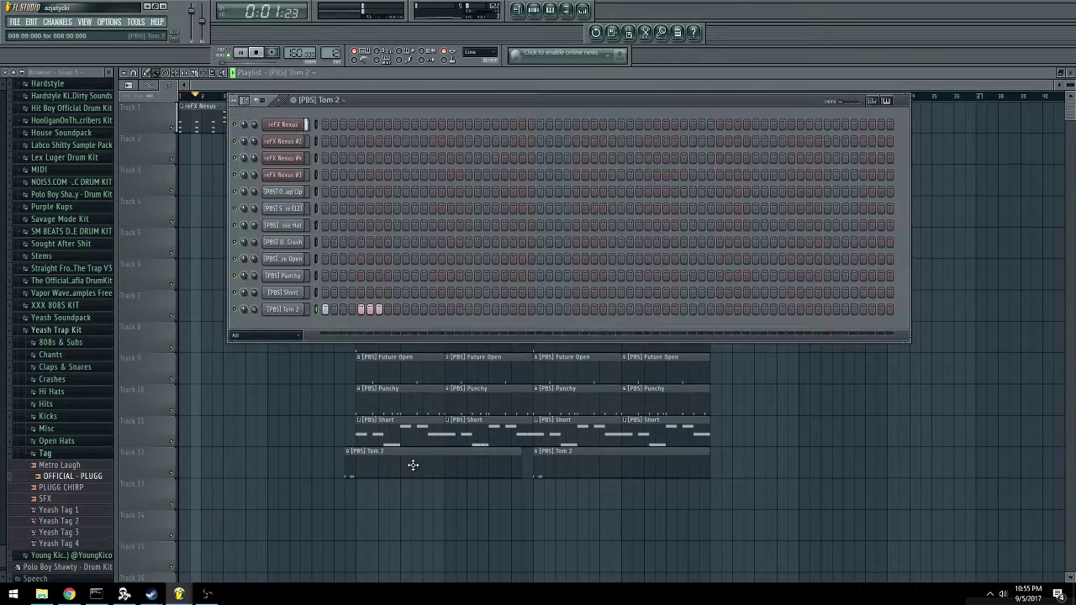
{"action": "left_click_drag", "start_coordinate": [252, 308], "coordinate": [252, 296]}
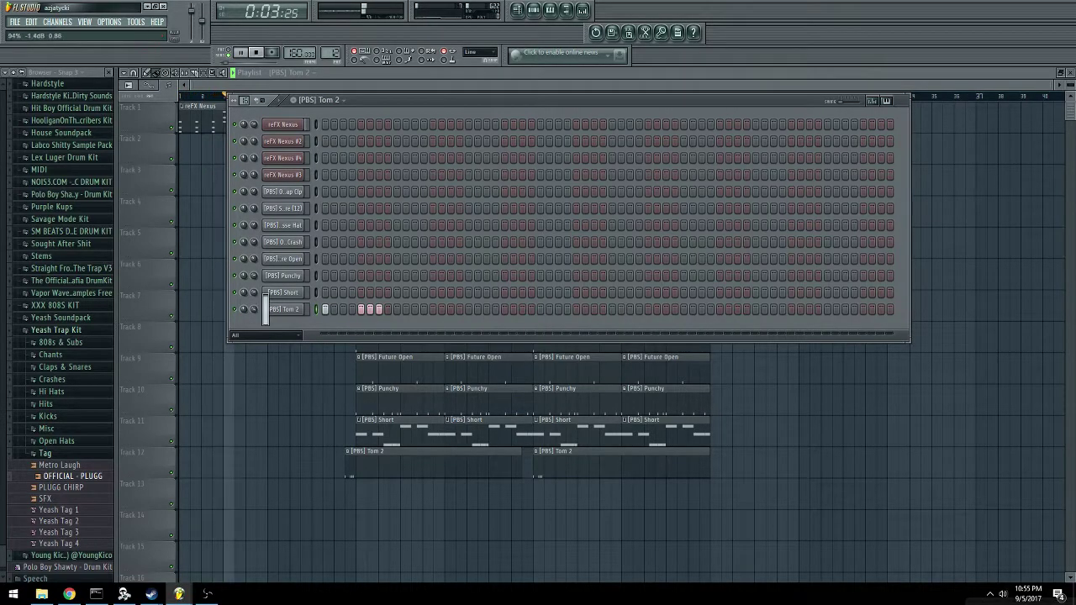
Delete the second [PBS] Tom 2 clip and trim the first one to end at bar 9.
{"action": "right_click", "coordinate": [546, 467]}
{"action": "left_click_drag", "start_coordinate": [519, 471], "coordinate": [354, 485]}
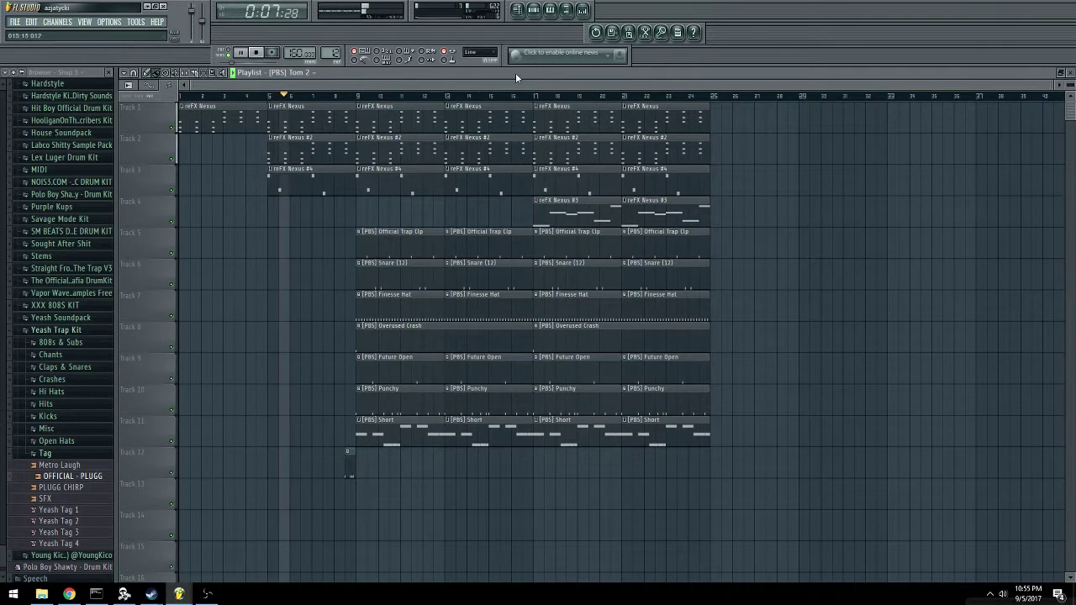
Set the [PBS] Tom 2 channel volume to 81% and the [PBS] Future Open channel volume to 28%.
{"action": "key", "text": "F6"}
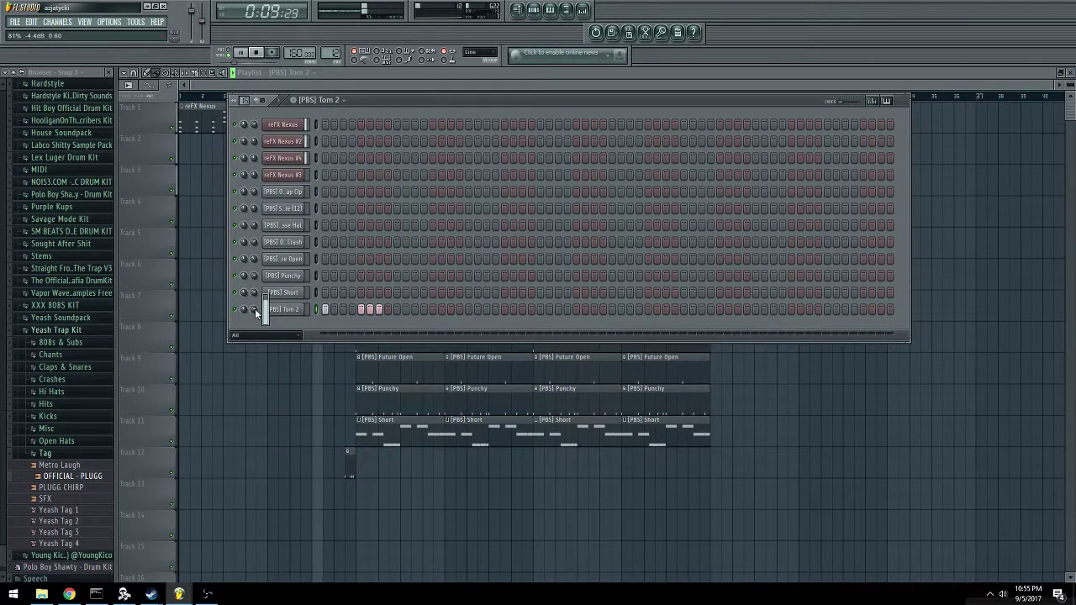
{"action": "key", "text": "F6"}
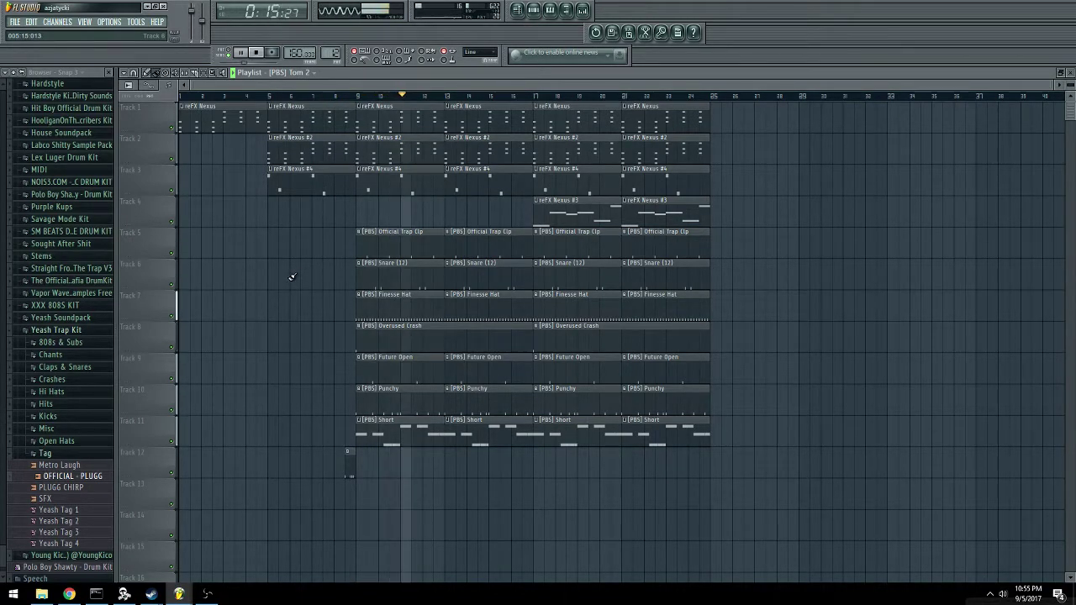
{"action": "key", "text": "F6"}
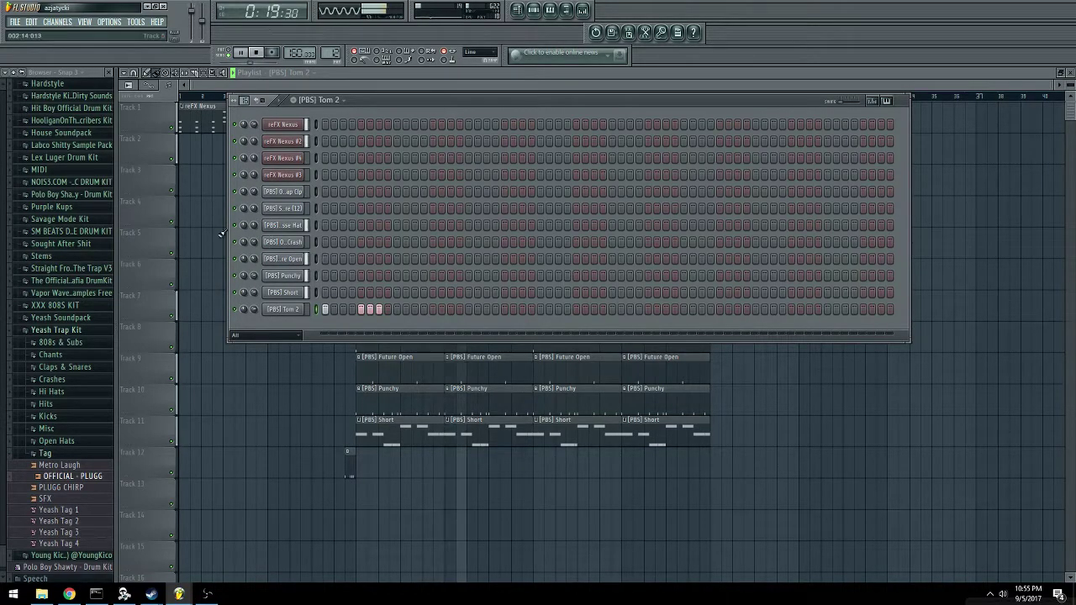
{"action": "key", "text": "F6"}
{"action": "key", "text": "F6"}
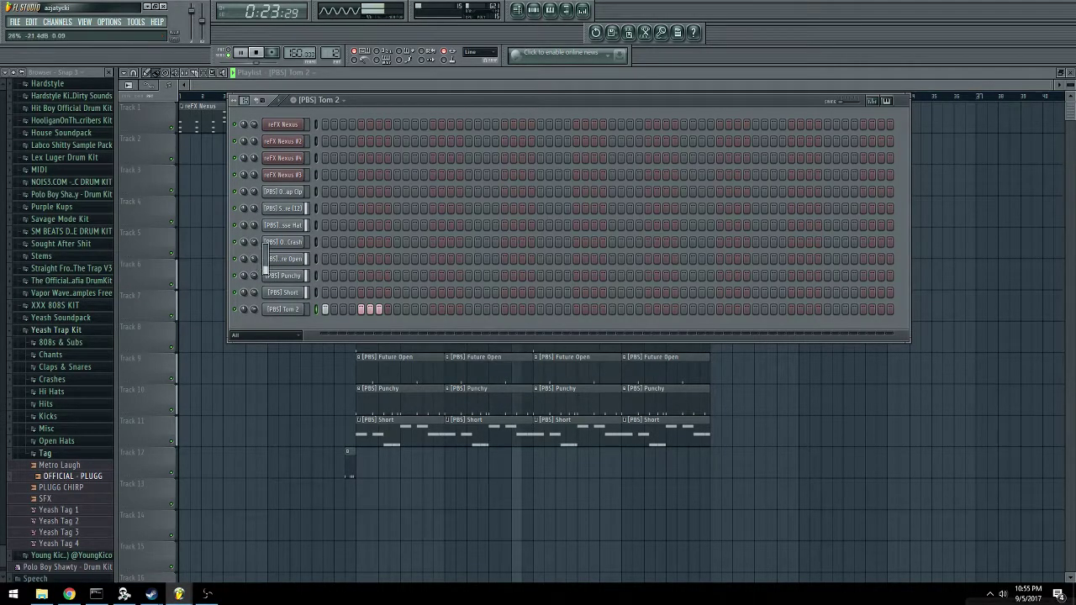
{"action": "key", "text": "F6"}
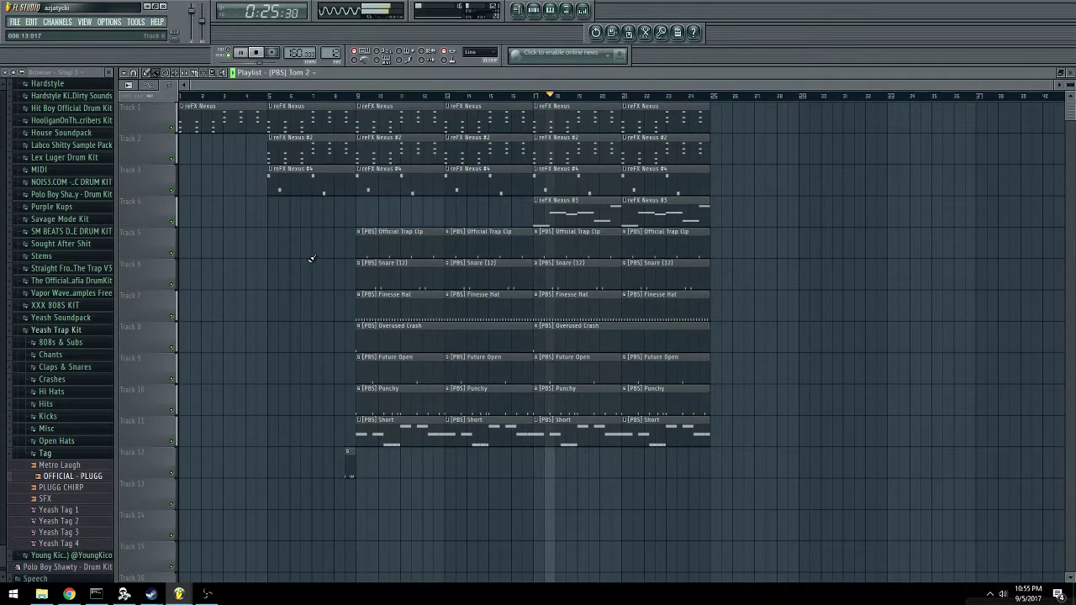
Collapse the Yeash Trap Kit folder in the browser and stop song playback with the full playlist in view.
{"action": "left_click", "coordinate": [536, 10]}
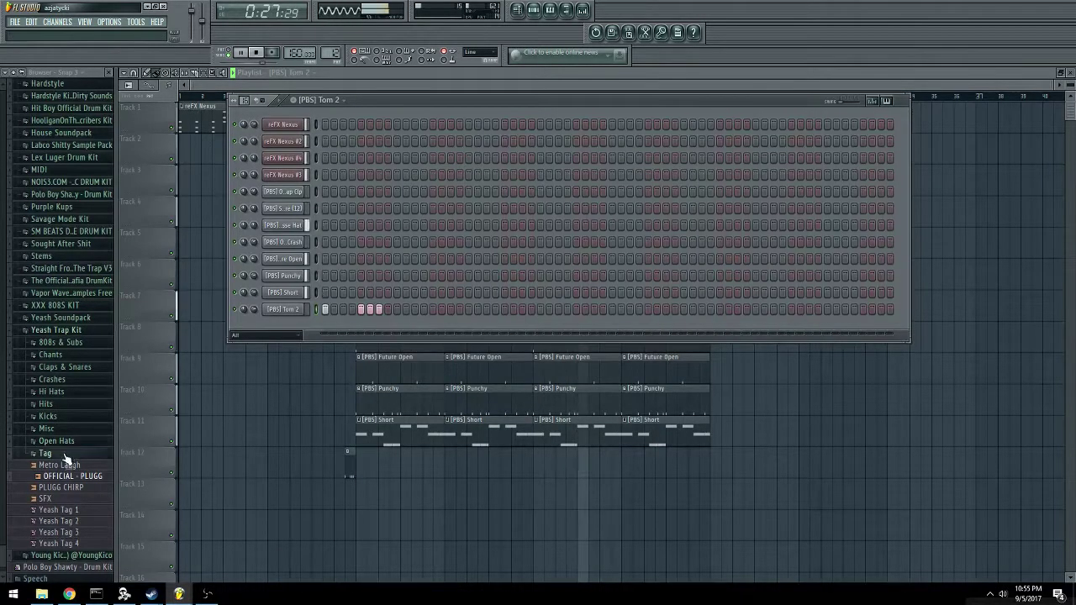
{"action": "left_click", "coordinate": [78, 330]}
{"action": "key", "text": "F6"}
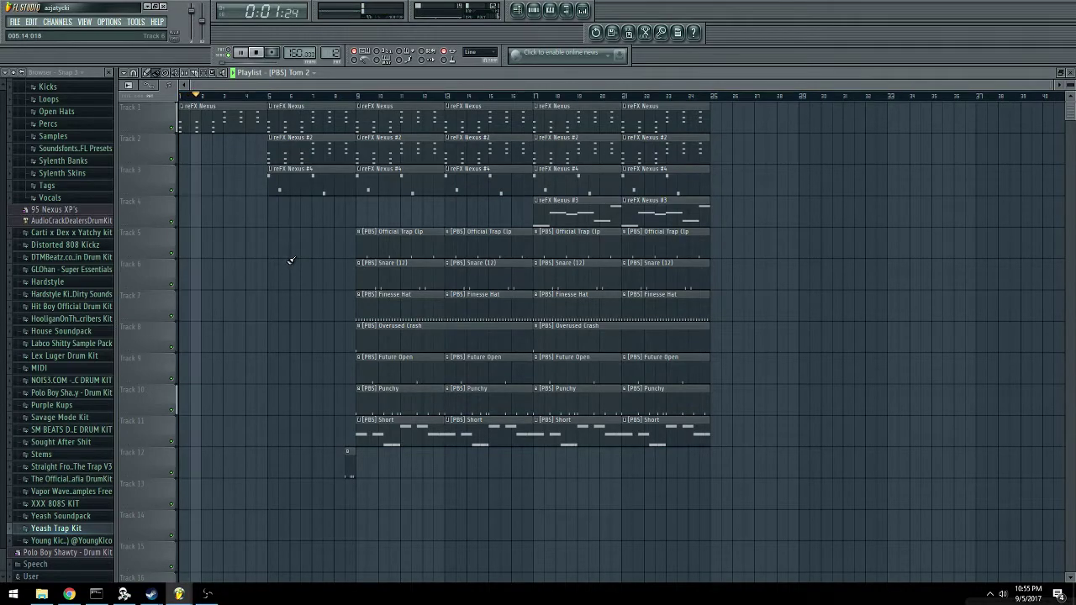
{"action": "key", "text": "space"}
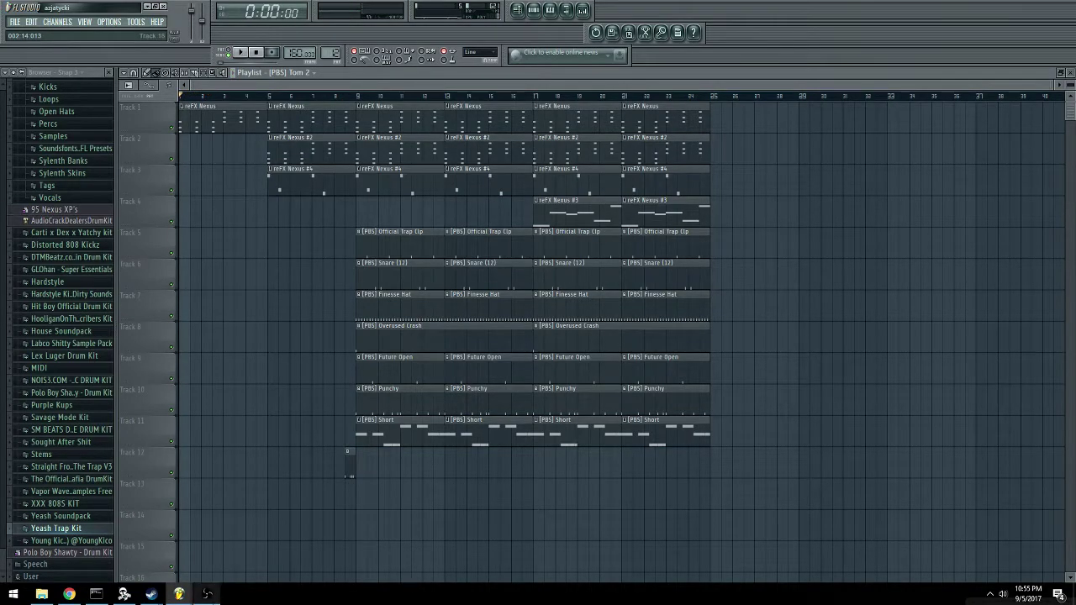